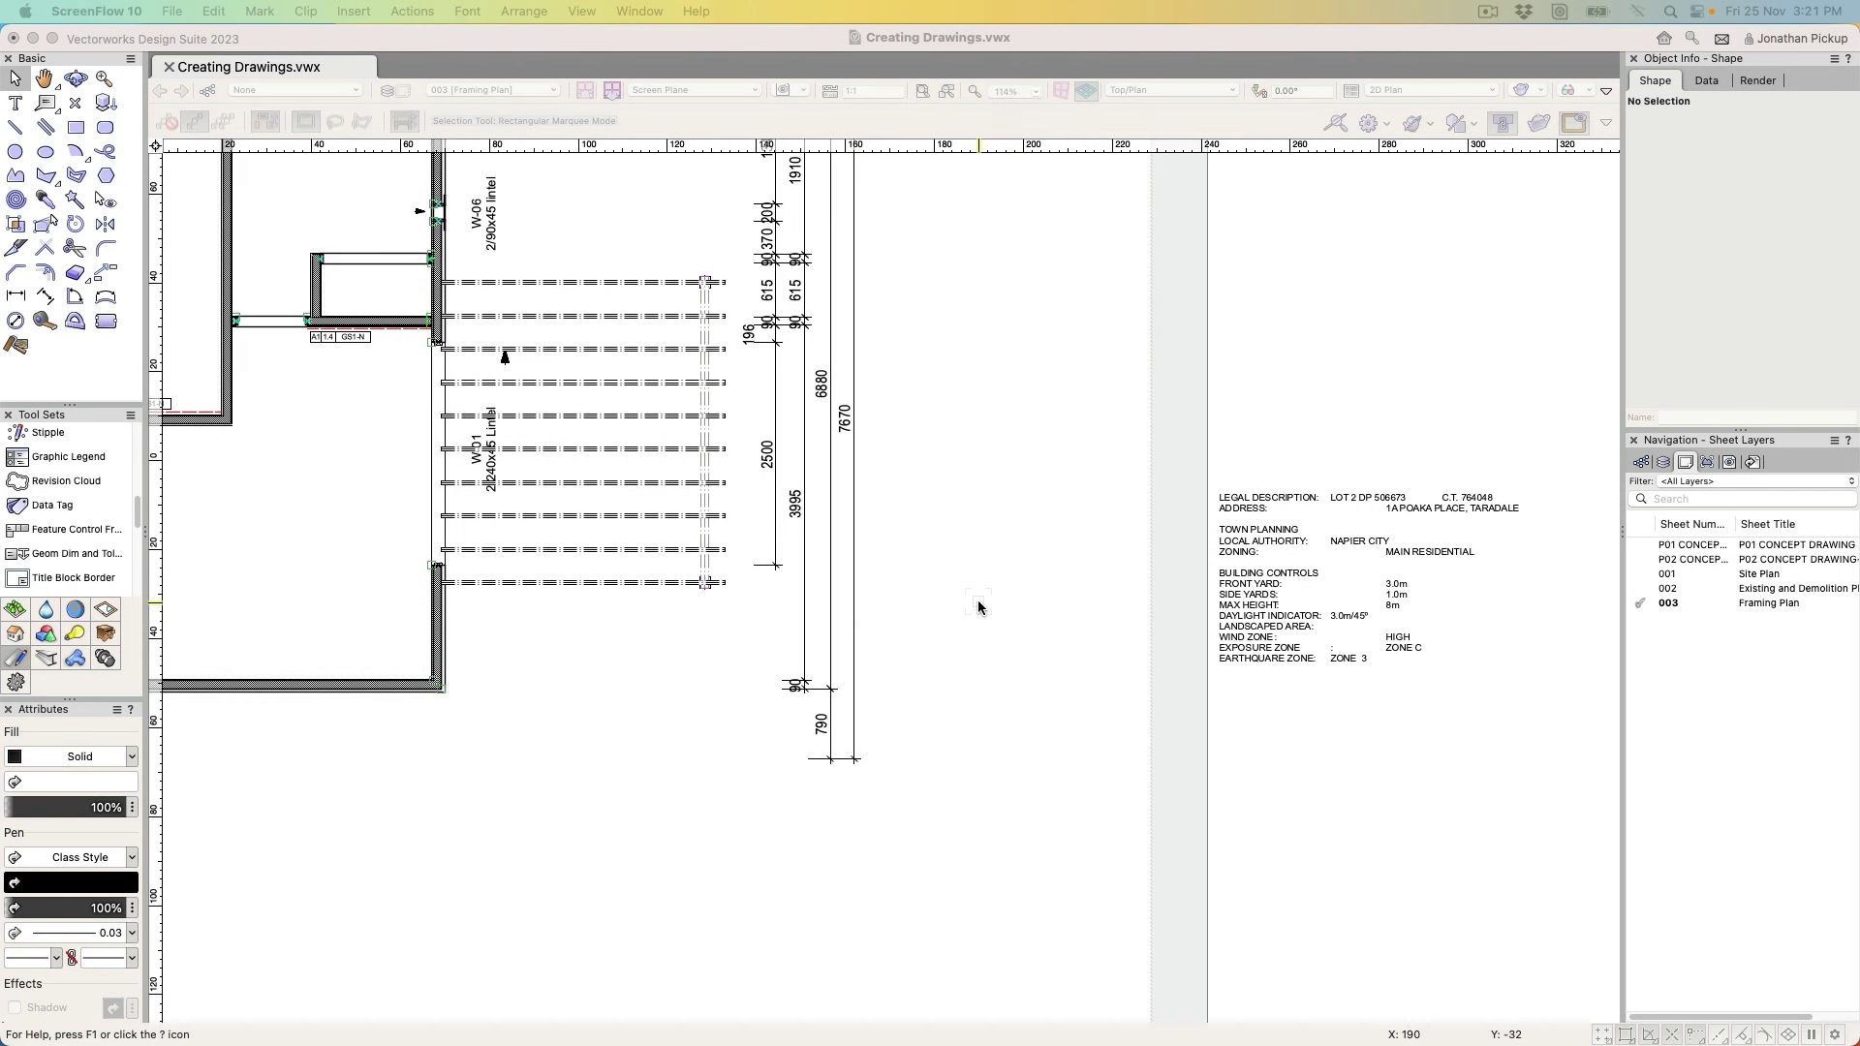
Bring Vectorworks to the front, showing the 003 Framing Plan sheet of Creating Drawings.vwx
{"action": "left_click", "coordinate": [959, 585]}
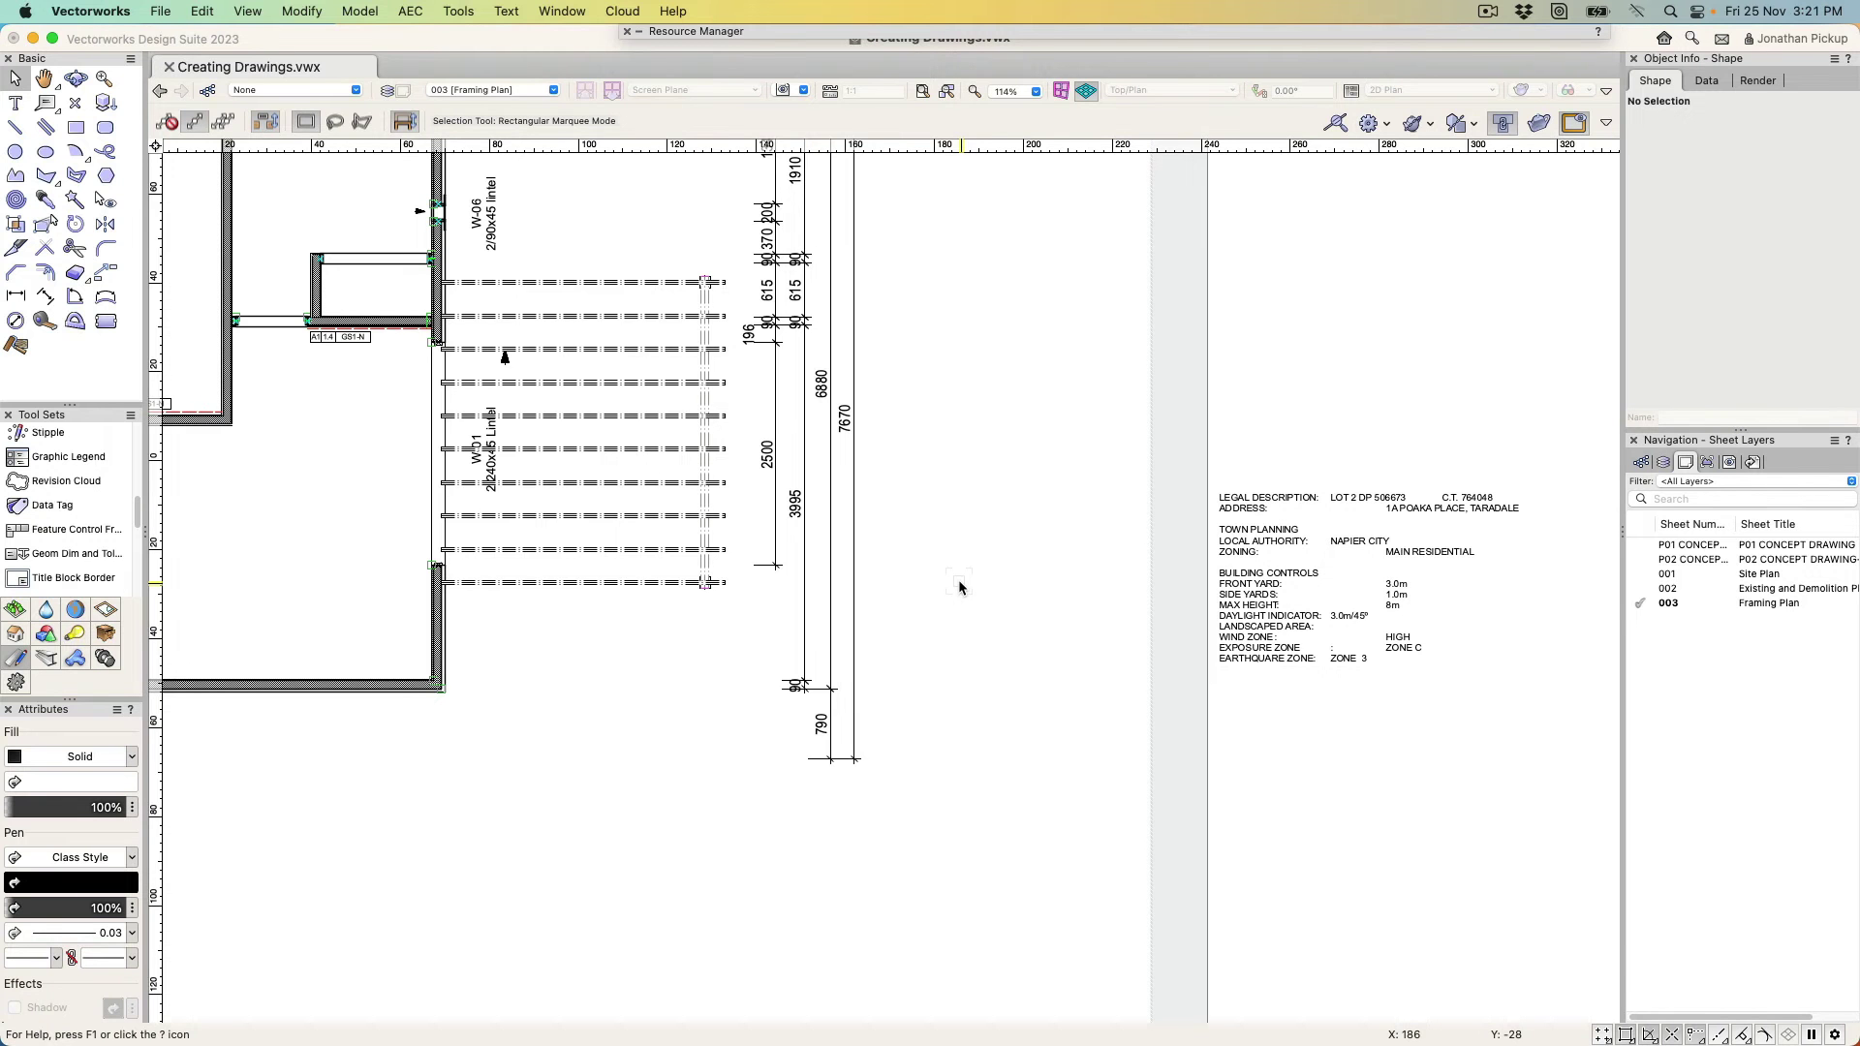
Activate the Title Block Border tool with US Arch NCS 01 as its style
{"action": "left_click", "coordinate": [65, 578]}
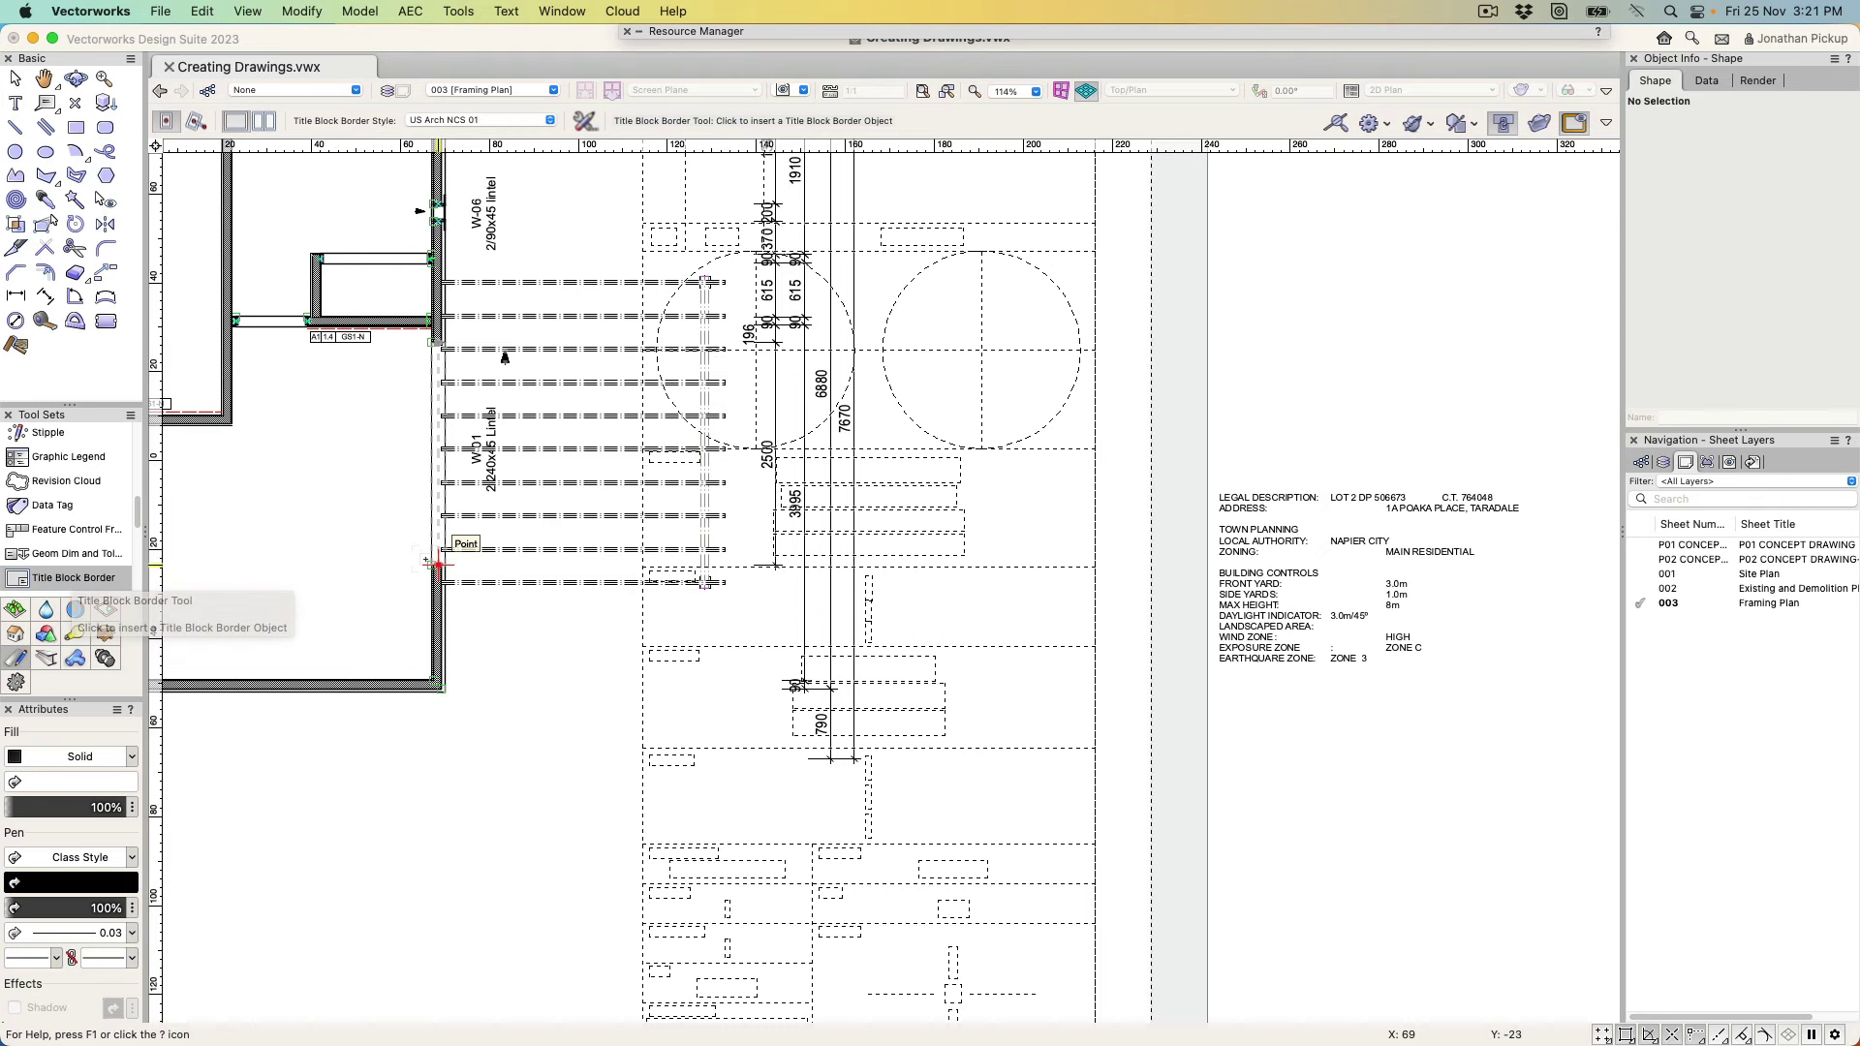
{"action": "left_click", "coordinate": [543, 120]}
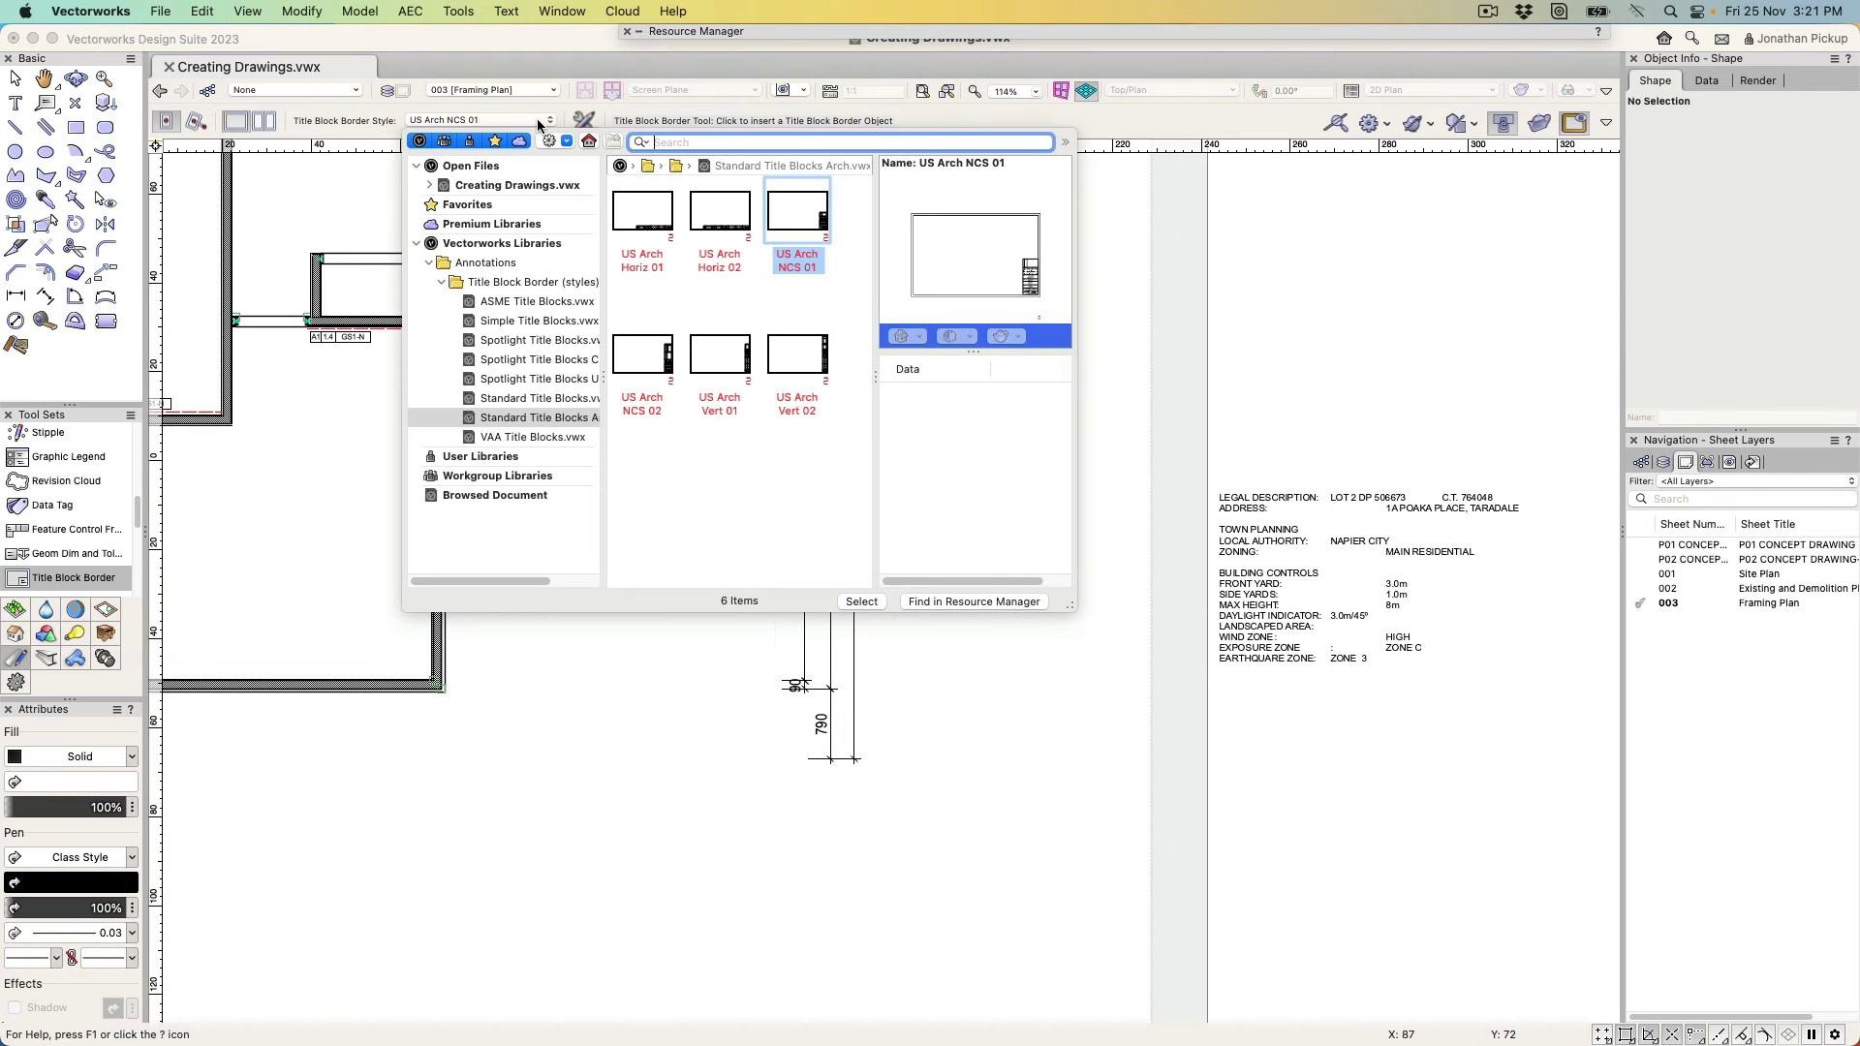
{"action": "left_click", "coordinate": [793, 218]}
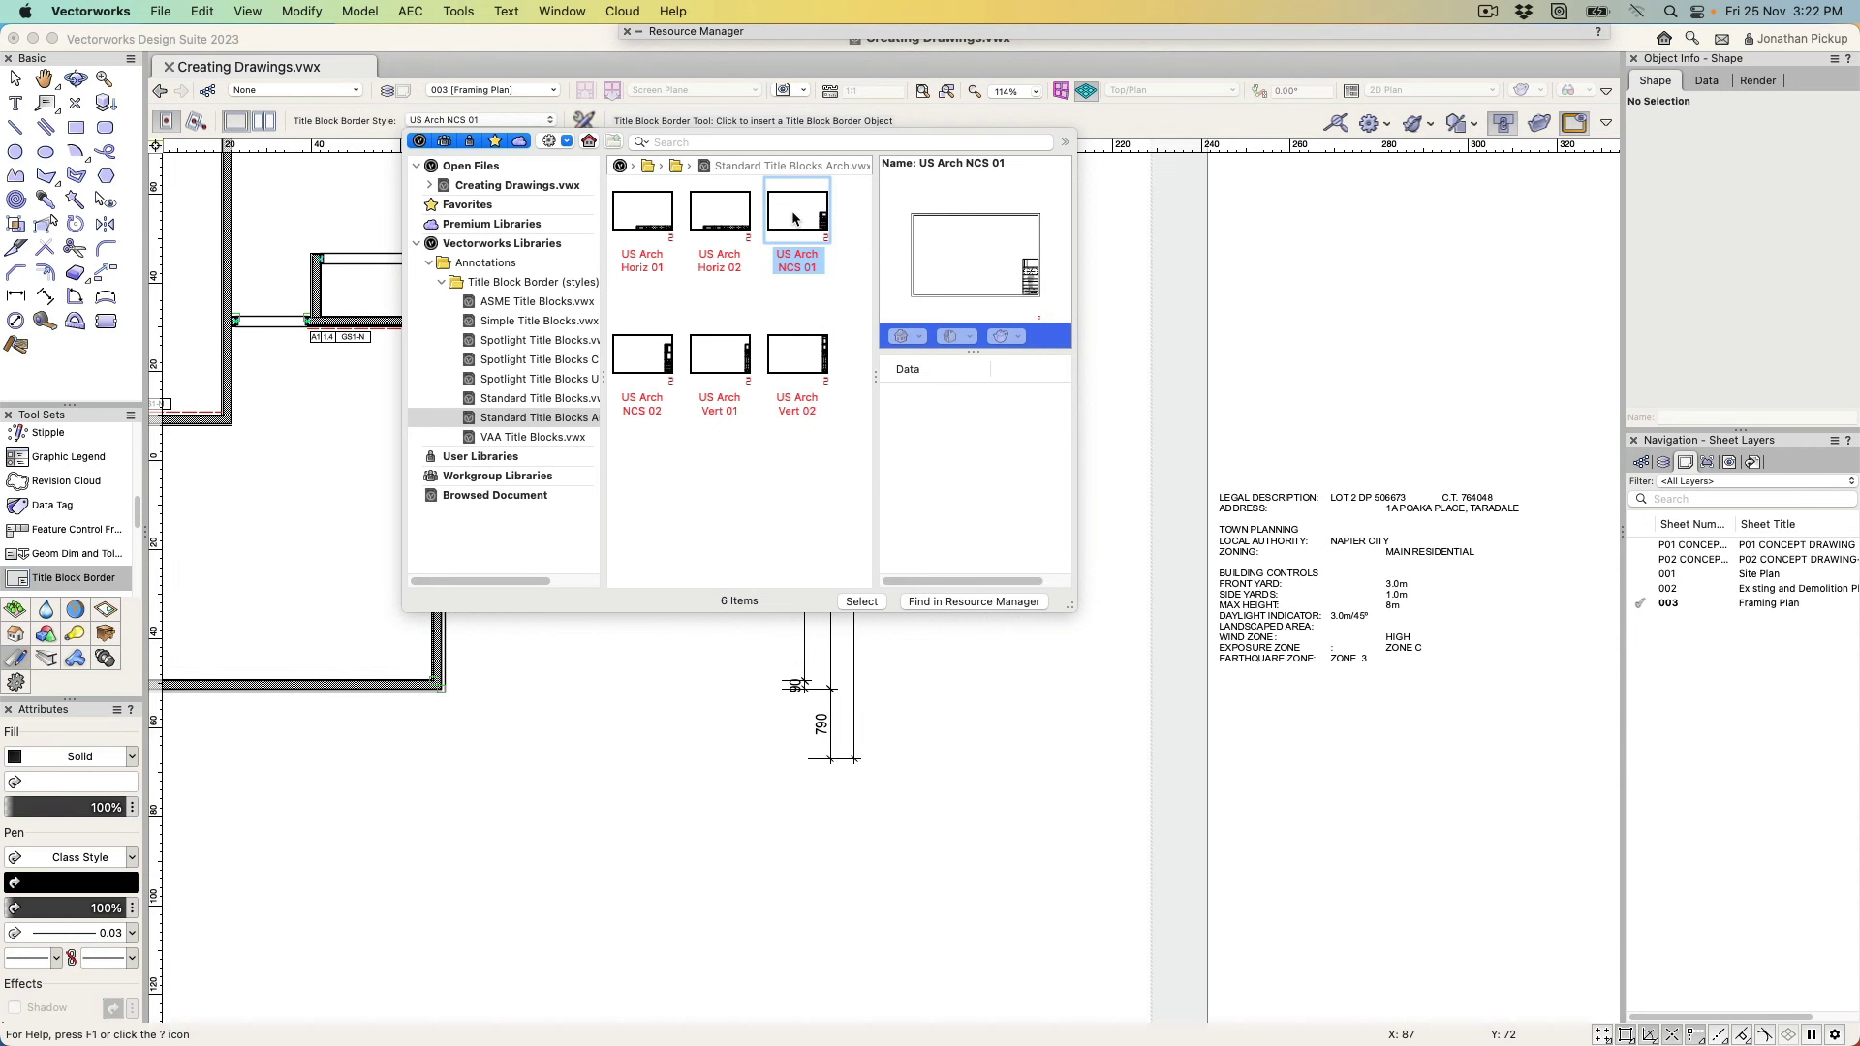
{"action": "double_click", "coordinate": [793, 218]}
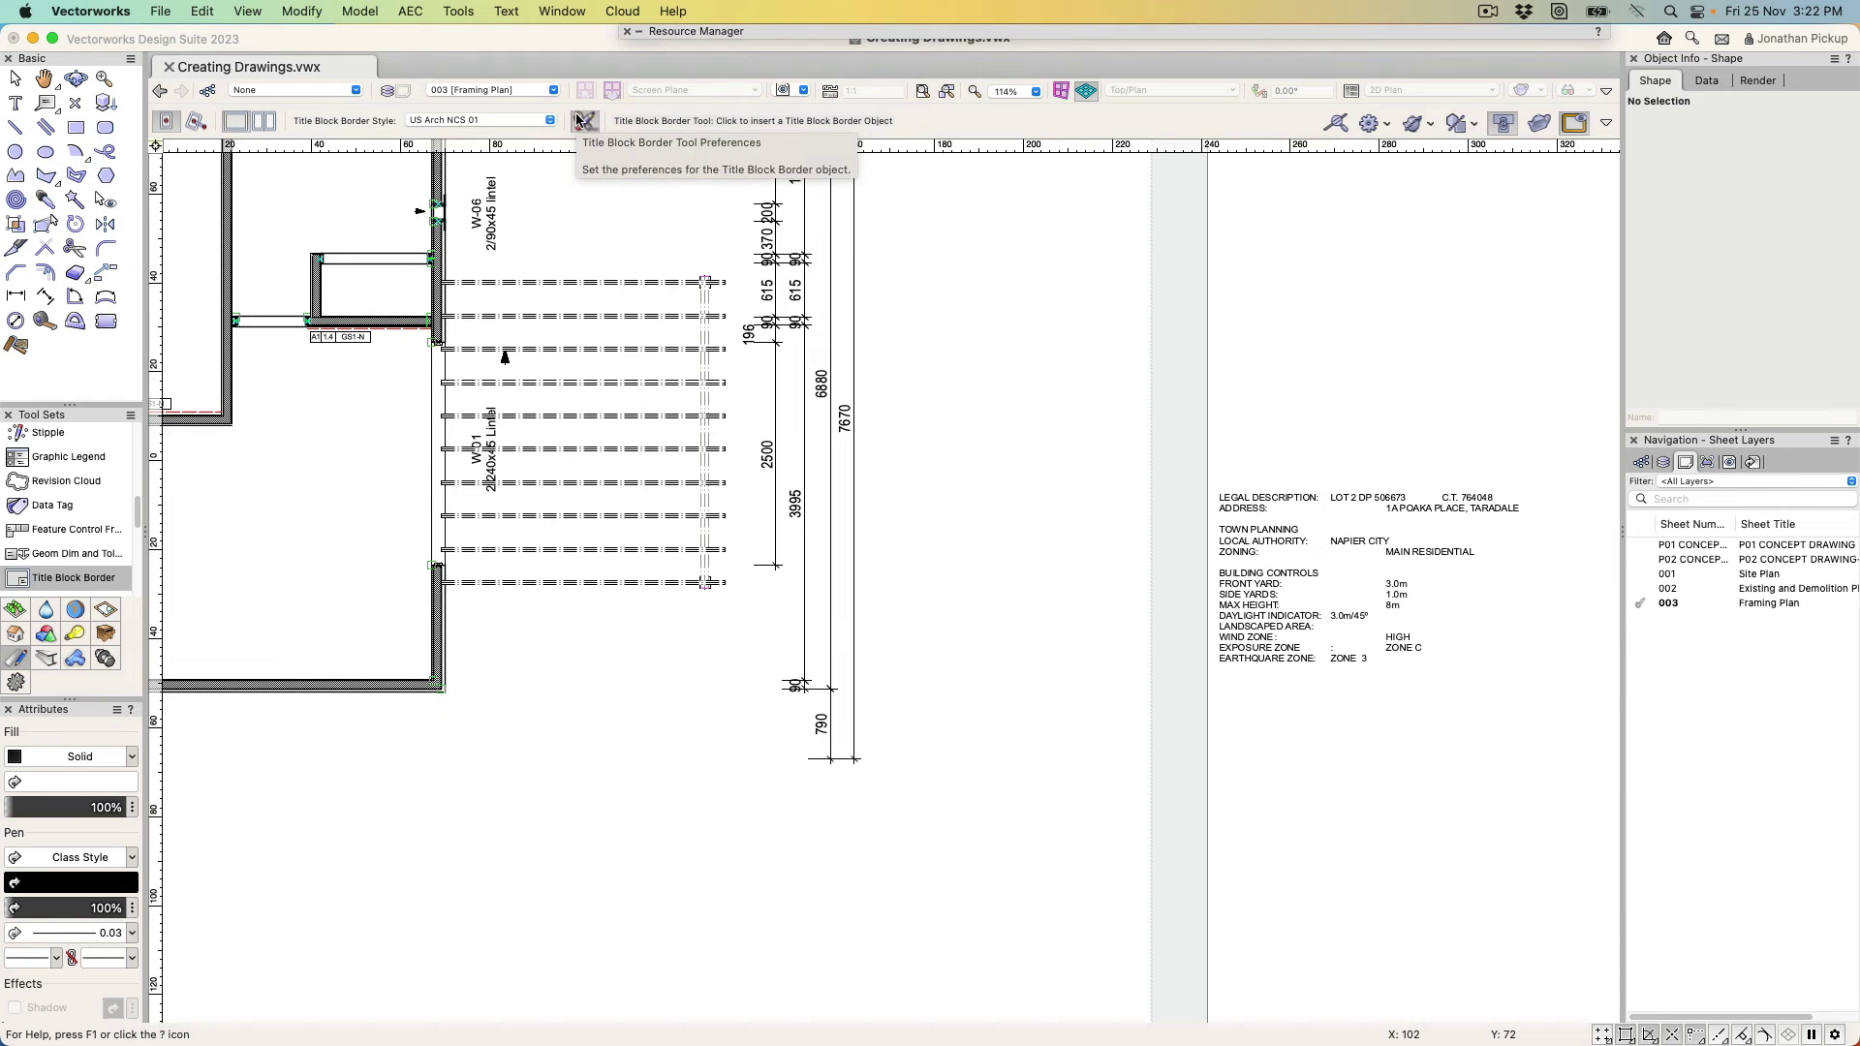
{"action": "left_click", "coordinate": [546, 120]}
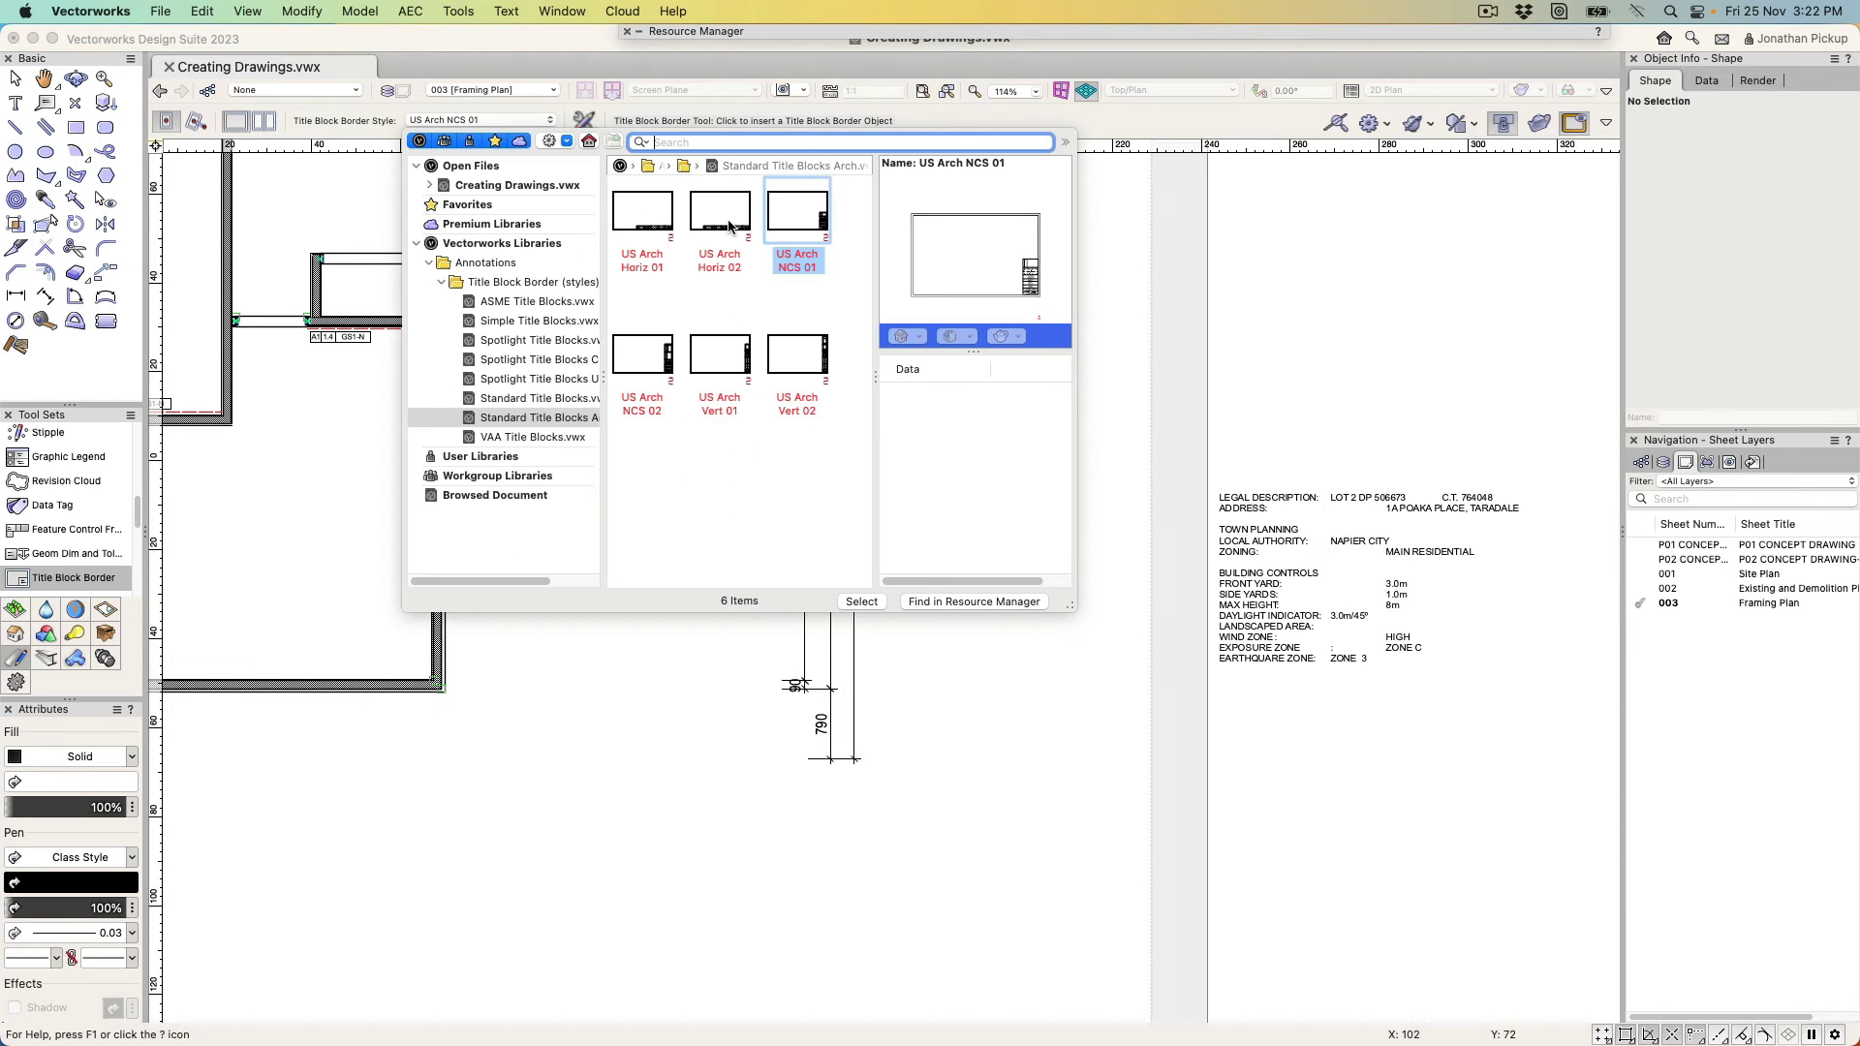
Keep US Arch NCS 01 and accept the Title Block Border tool preferences
{"action": "left_click", "coordinate": [591, 127]}
{"action": "left_click", "coordinate": [591, 127]}
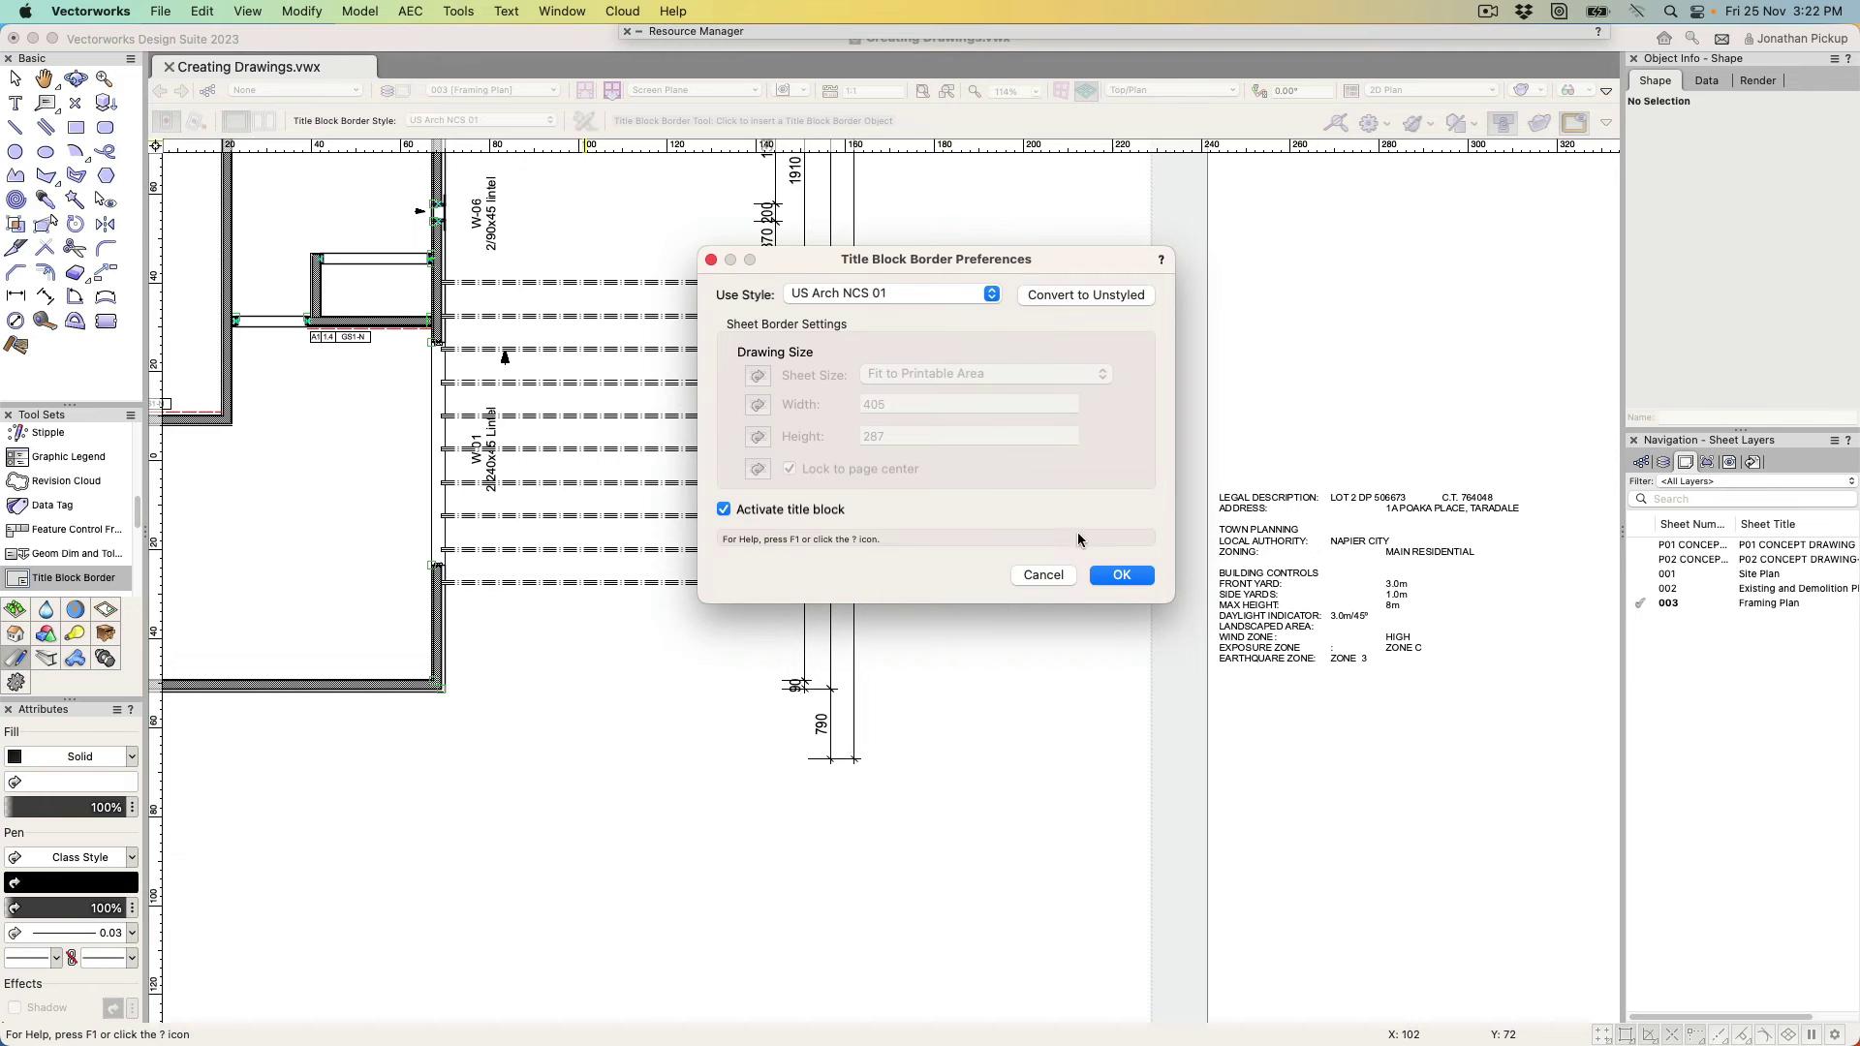
{"action": "left_click", "coordinate": [1112, 574]}
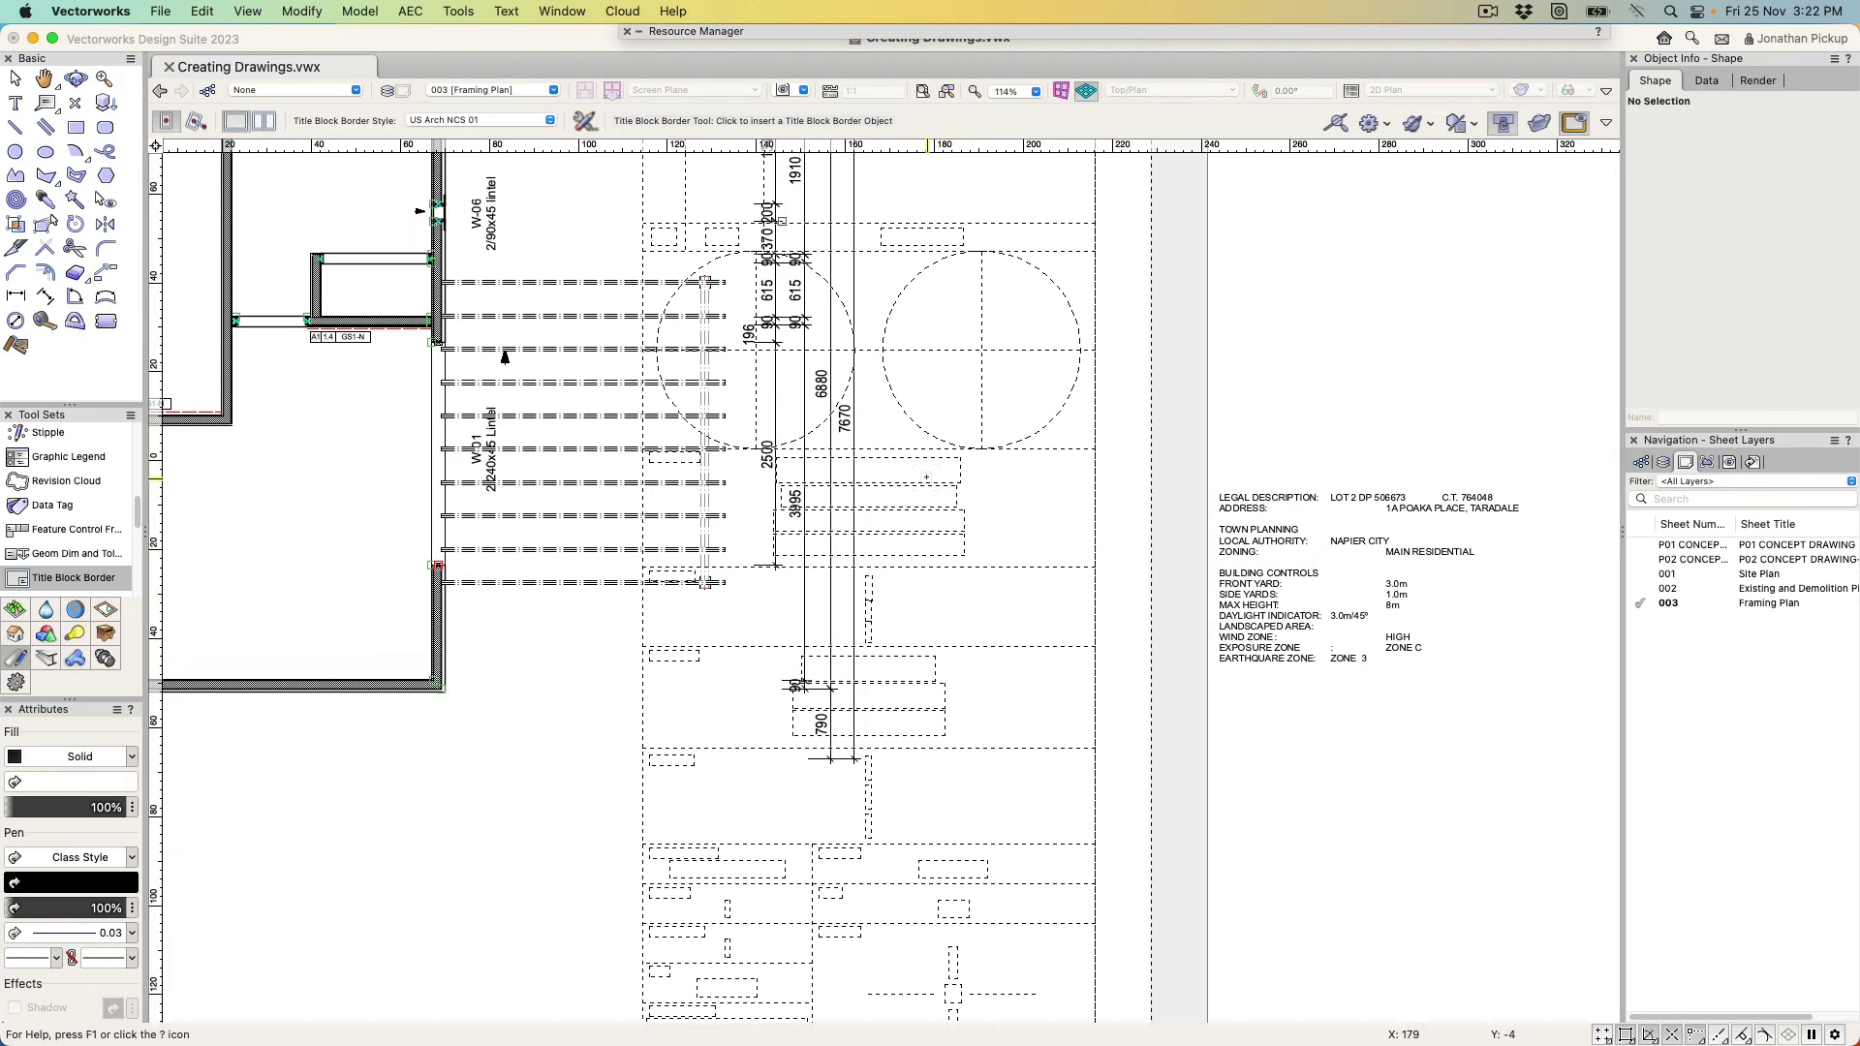
Place the US Arch NCS 01 border on the sheet and open its style for editing
{"action": "left_click", "coordinate": [968, 477]}
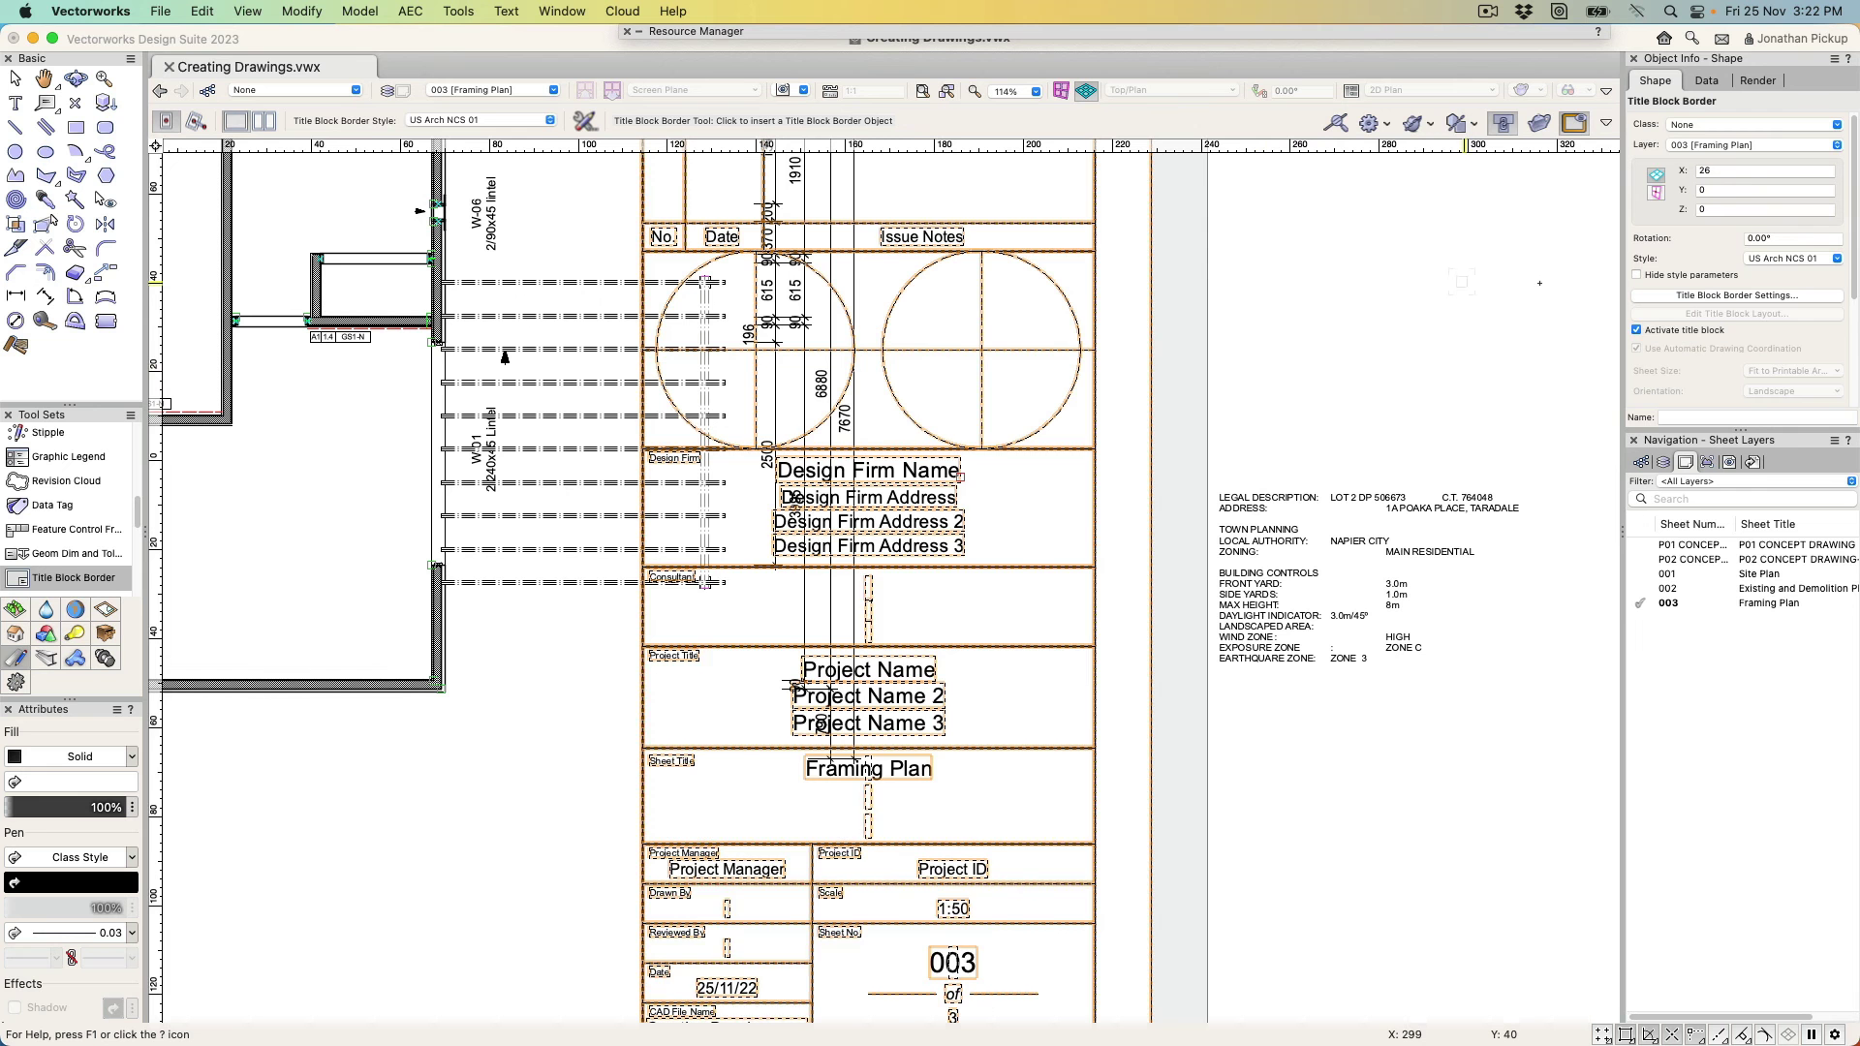
{"action": "left_click", "coordinate": [1793, 259]}
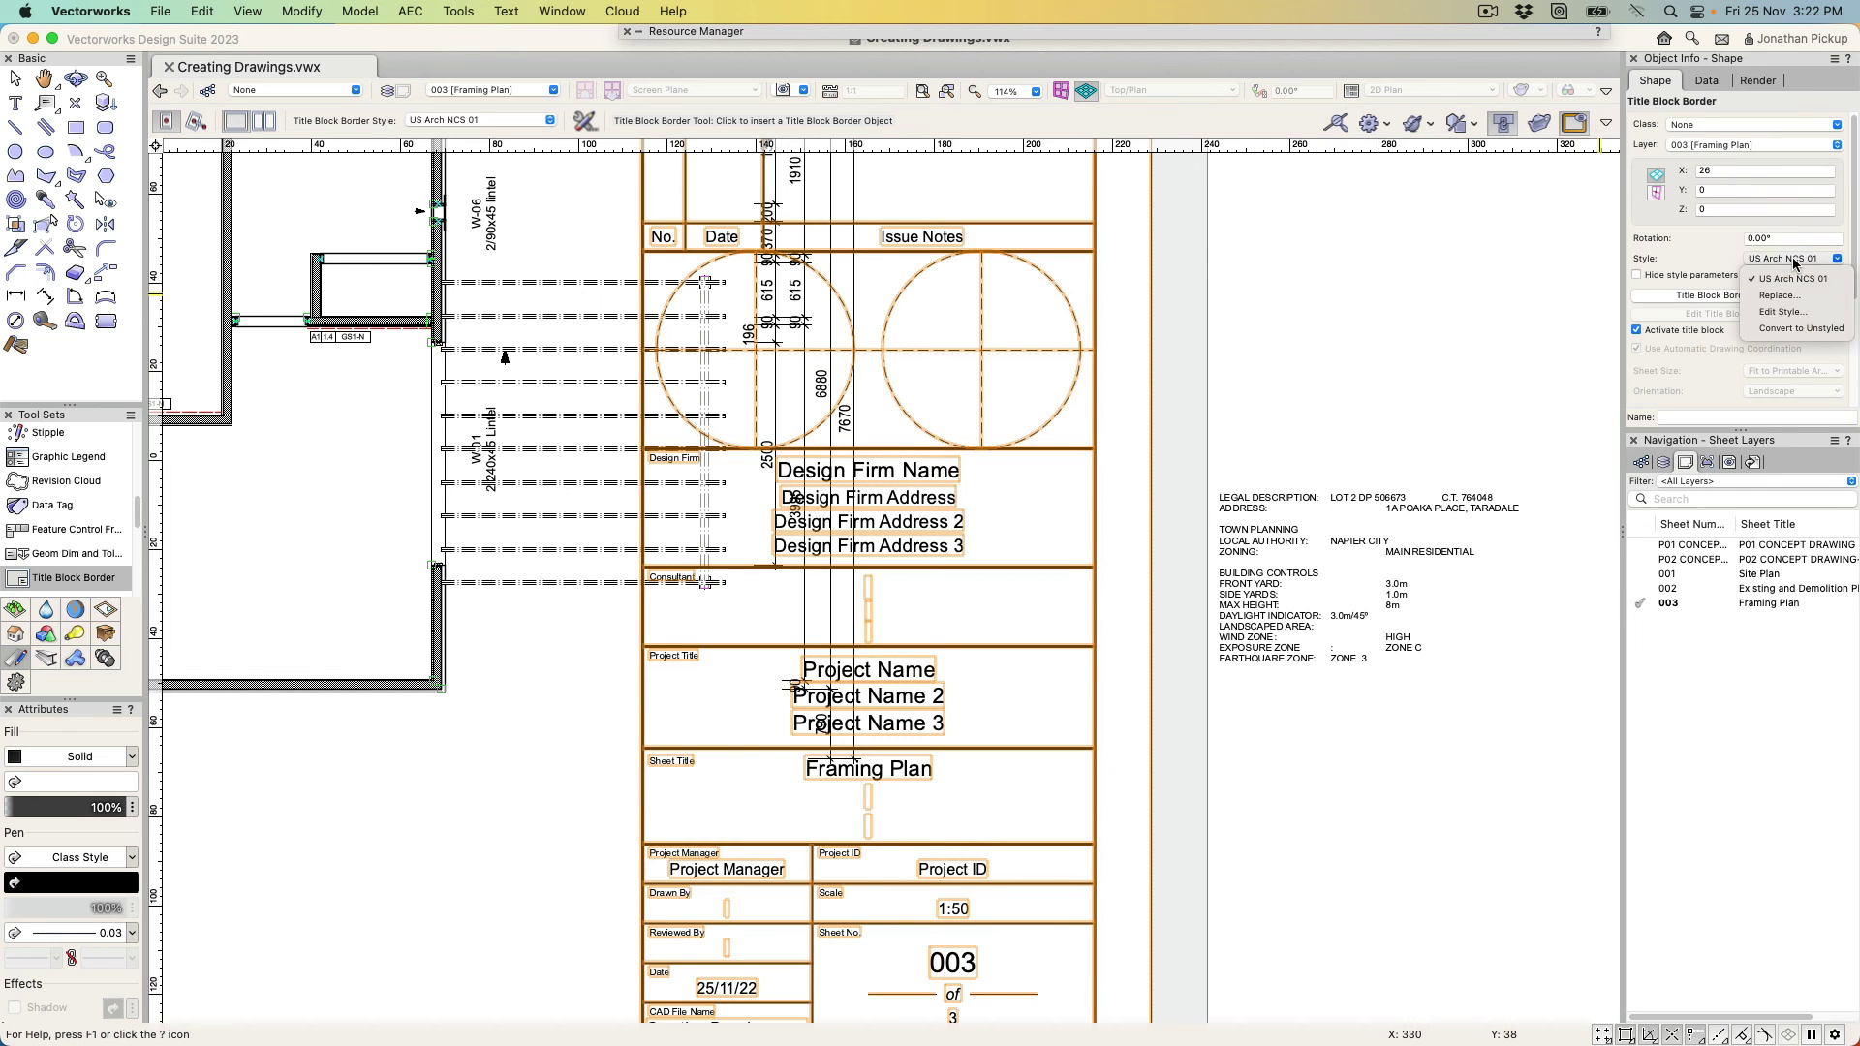
{"action": "left_click", "coordinate": [1779, 313]}
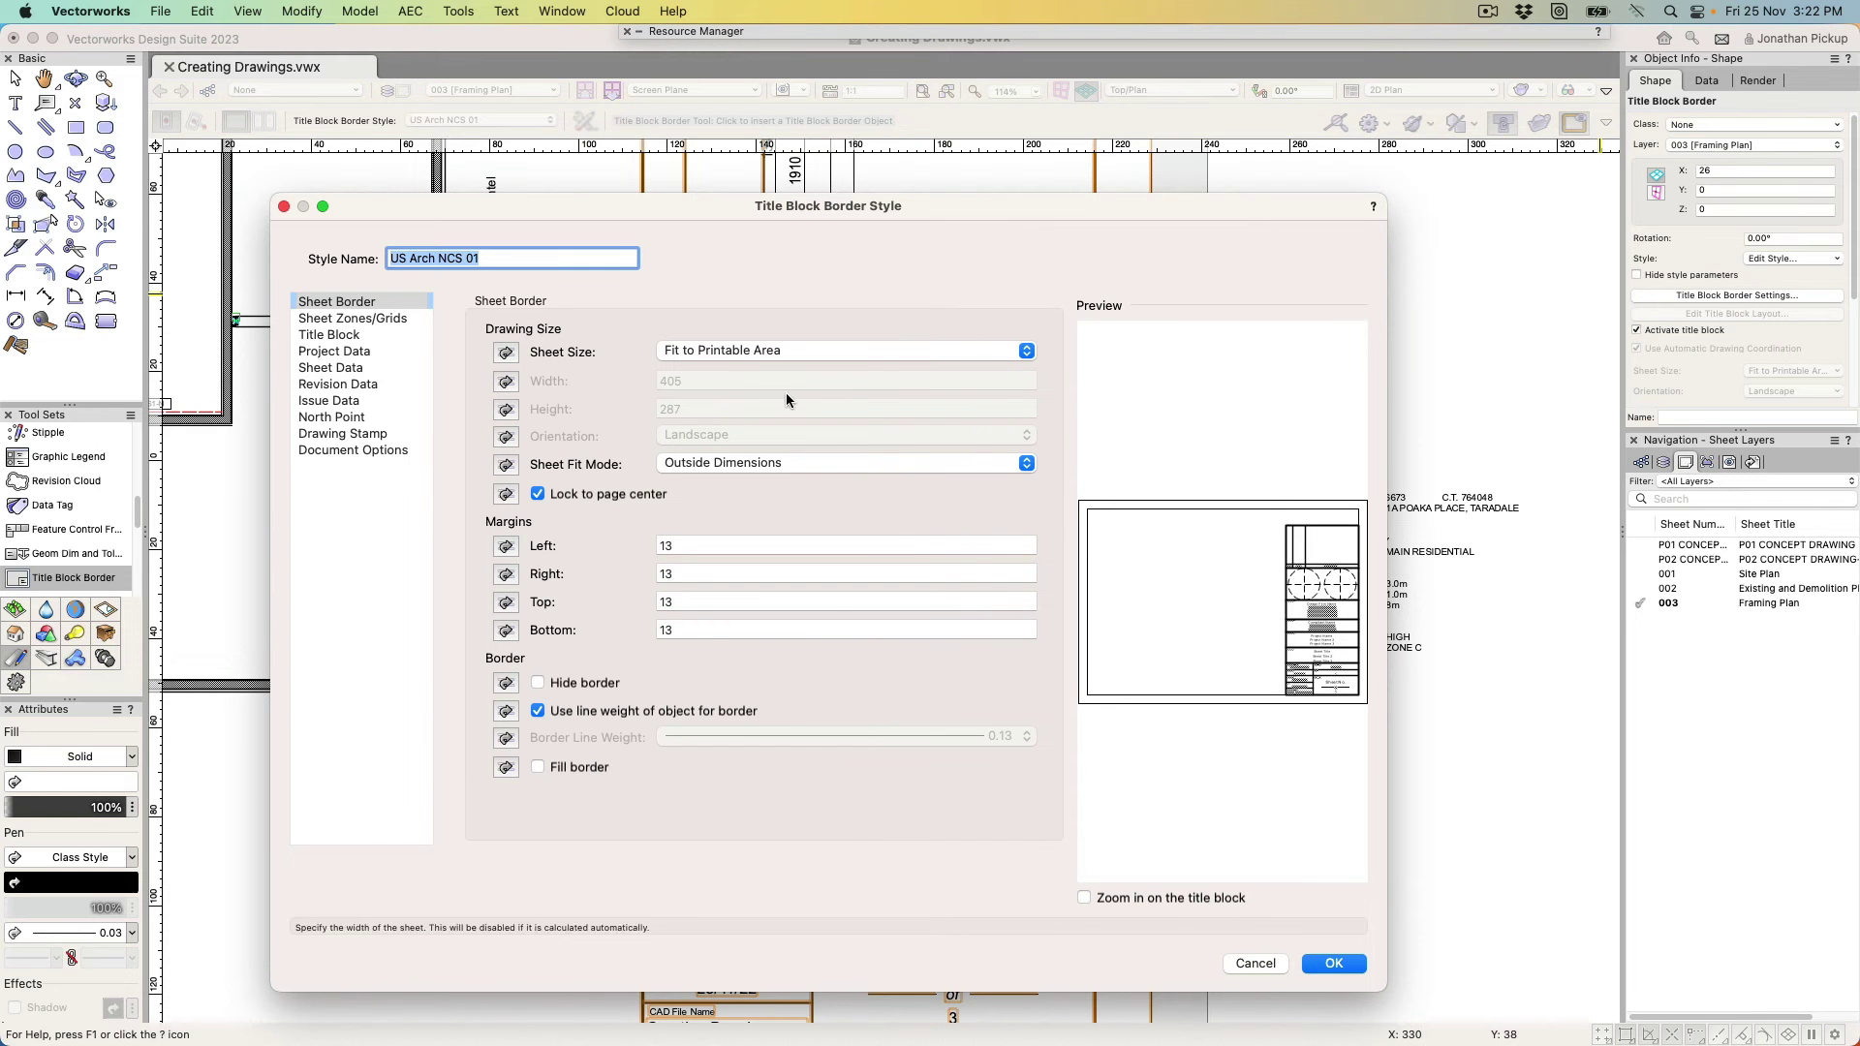
Keep Fit to Printable Area and set the Left, Right, Top and Bottom margins to 1
{"action": "left_click", "coordinate": [732, 353]}
{"action": "left_click", "coordinate": [730, 355]}
{"action": "left_click", "coordinate": [697, 545]}
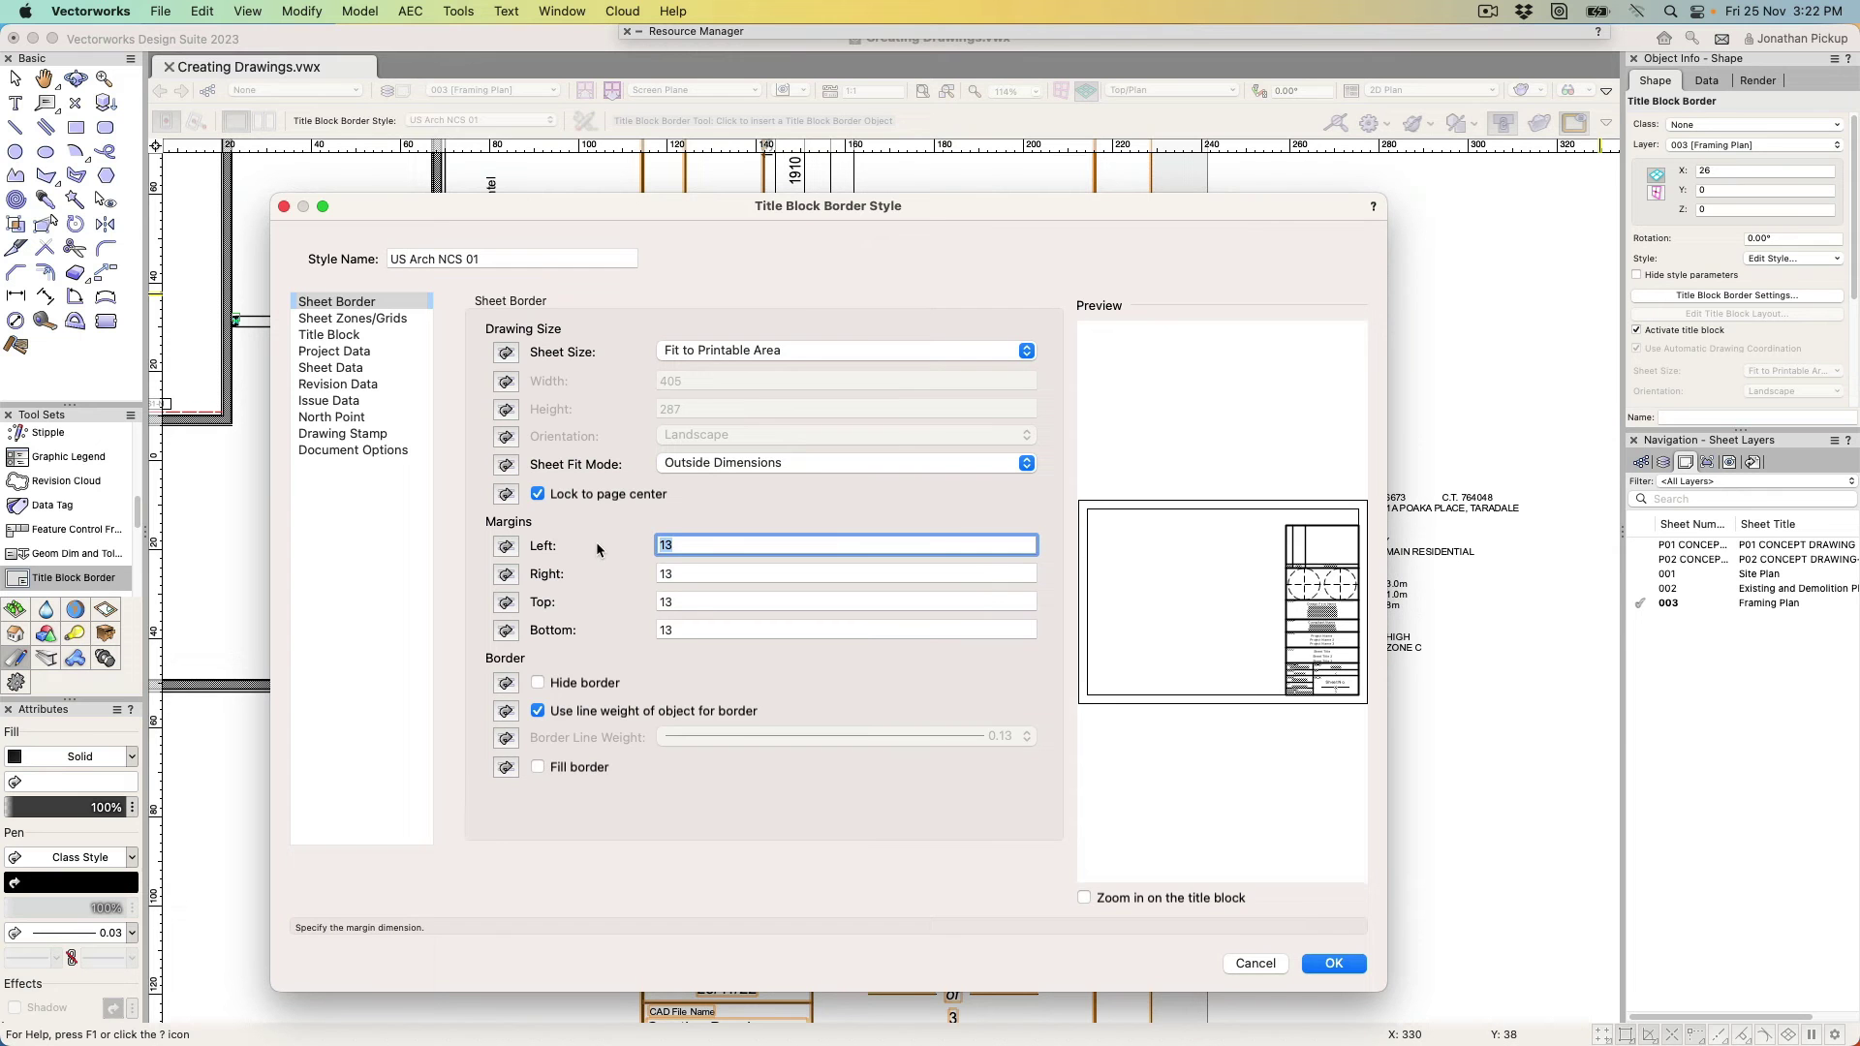
{"action": "type", "text": "1"}
{"action": "key", "text": "Tab"}
{"action": "type", "text": "1"}
{"action": "key", "text": "Tab"}
{"action": "type", "text": "1"}
{"action": "key", "text": "Tab"}
{"action": "type", "text": "1"}
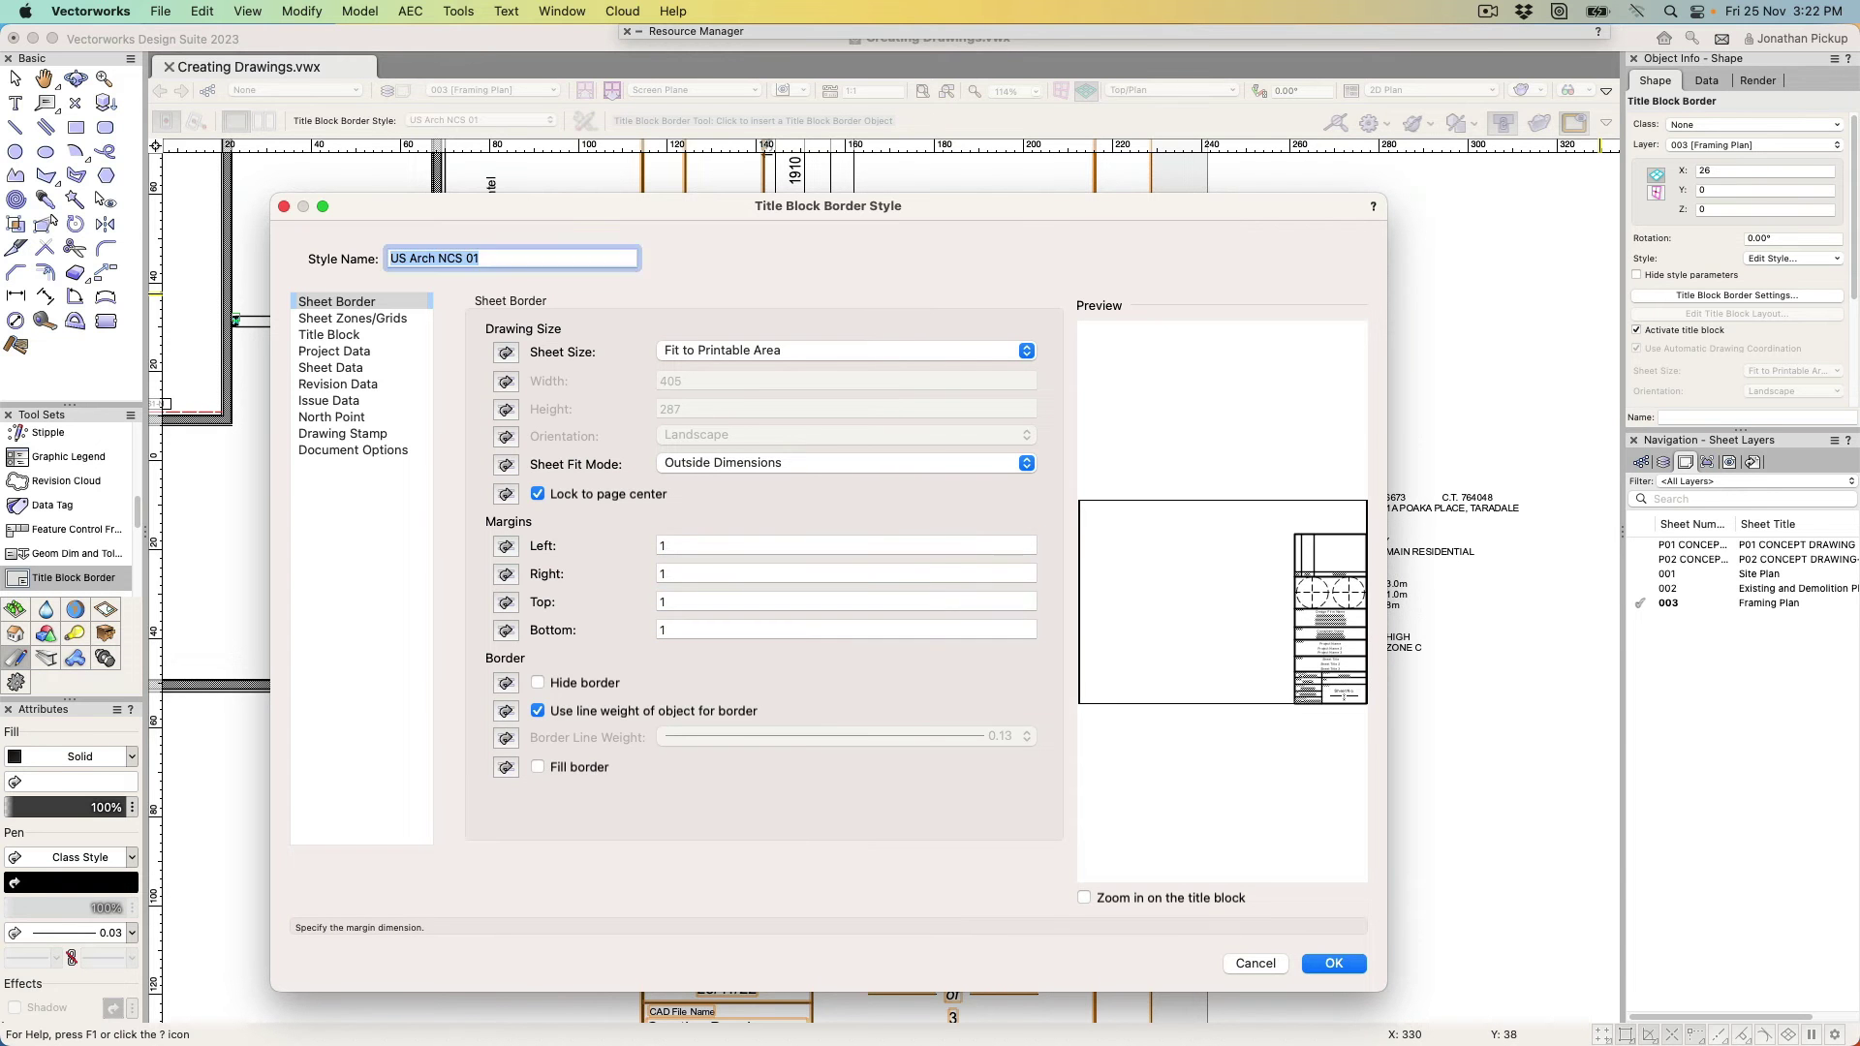
{"action": "key", "text": "Tab"}
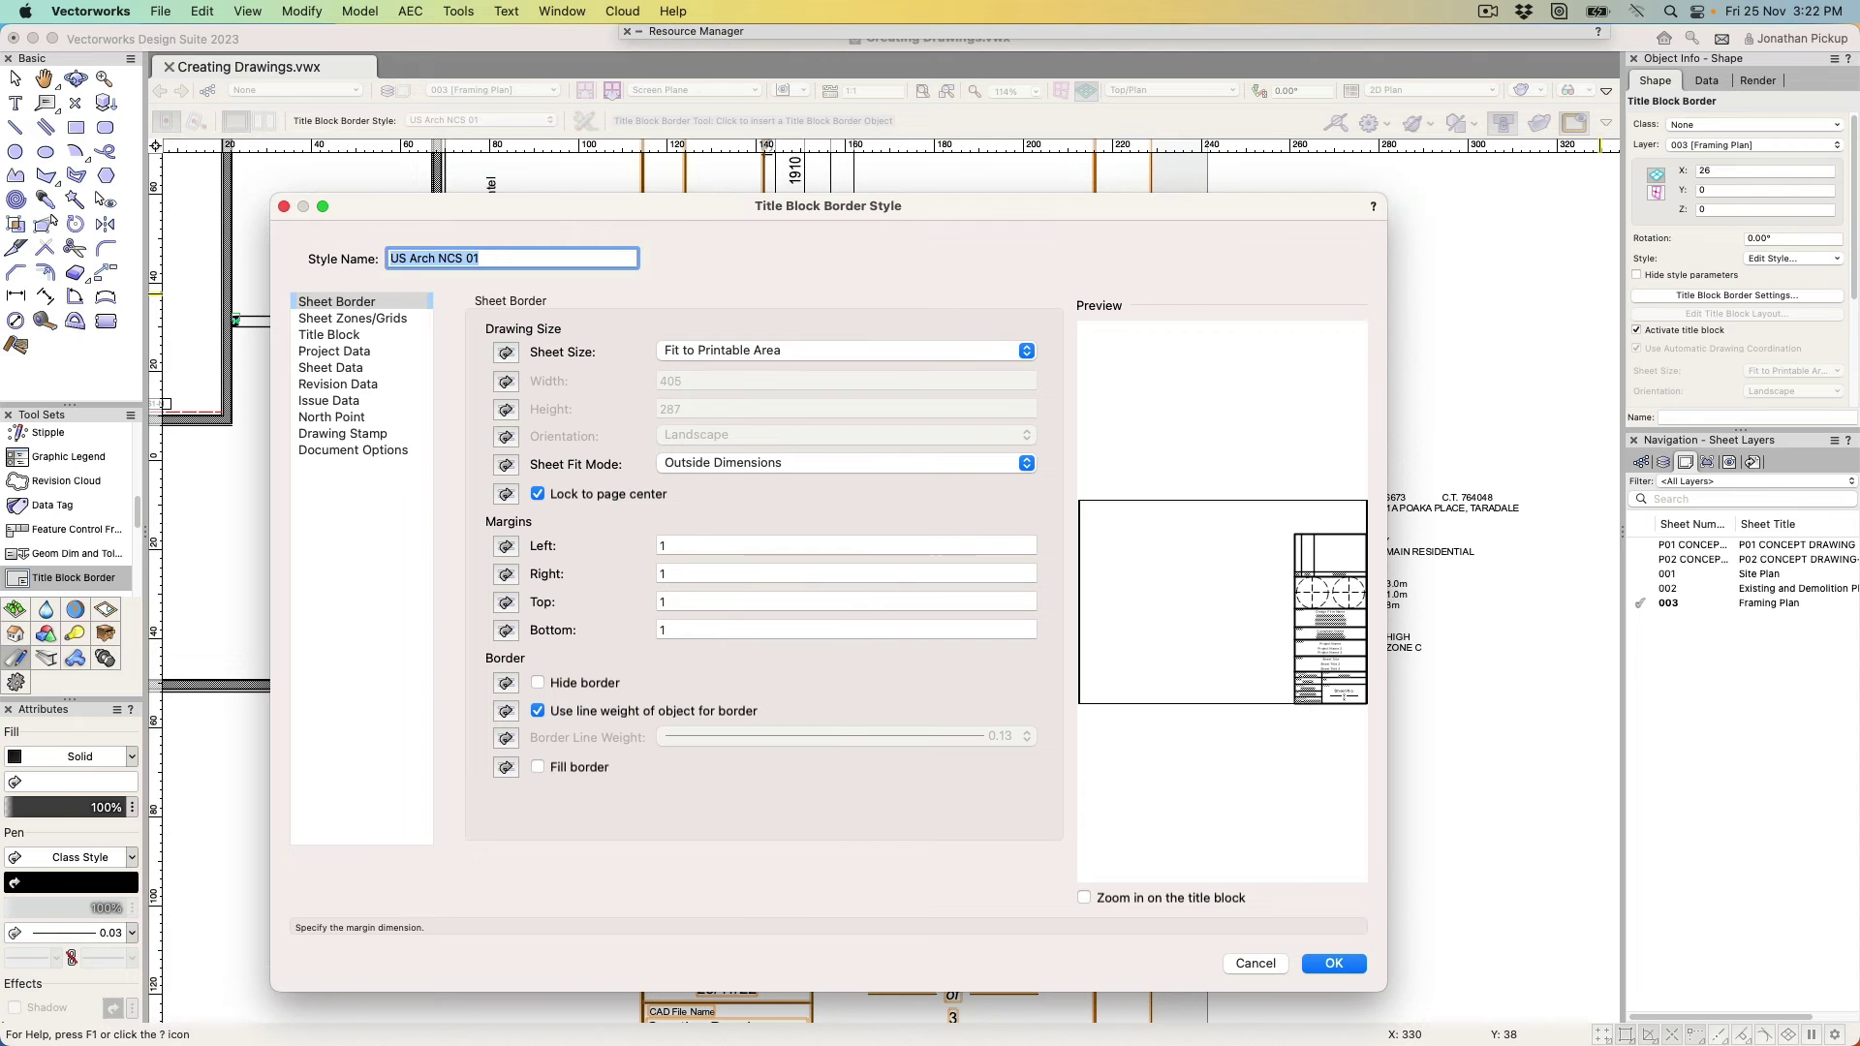
Try a 0.00 border line weight, then revert to the object's line weight
{"action": "left_click", "coordinate": [588, 714]}
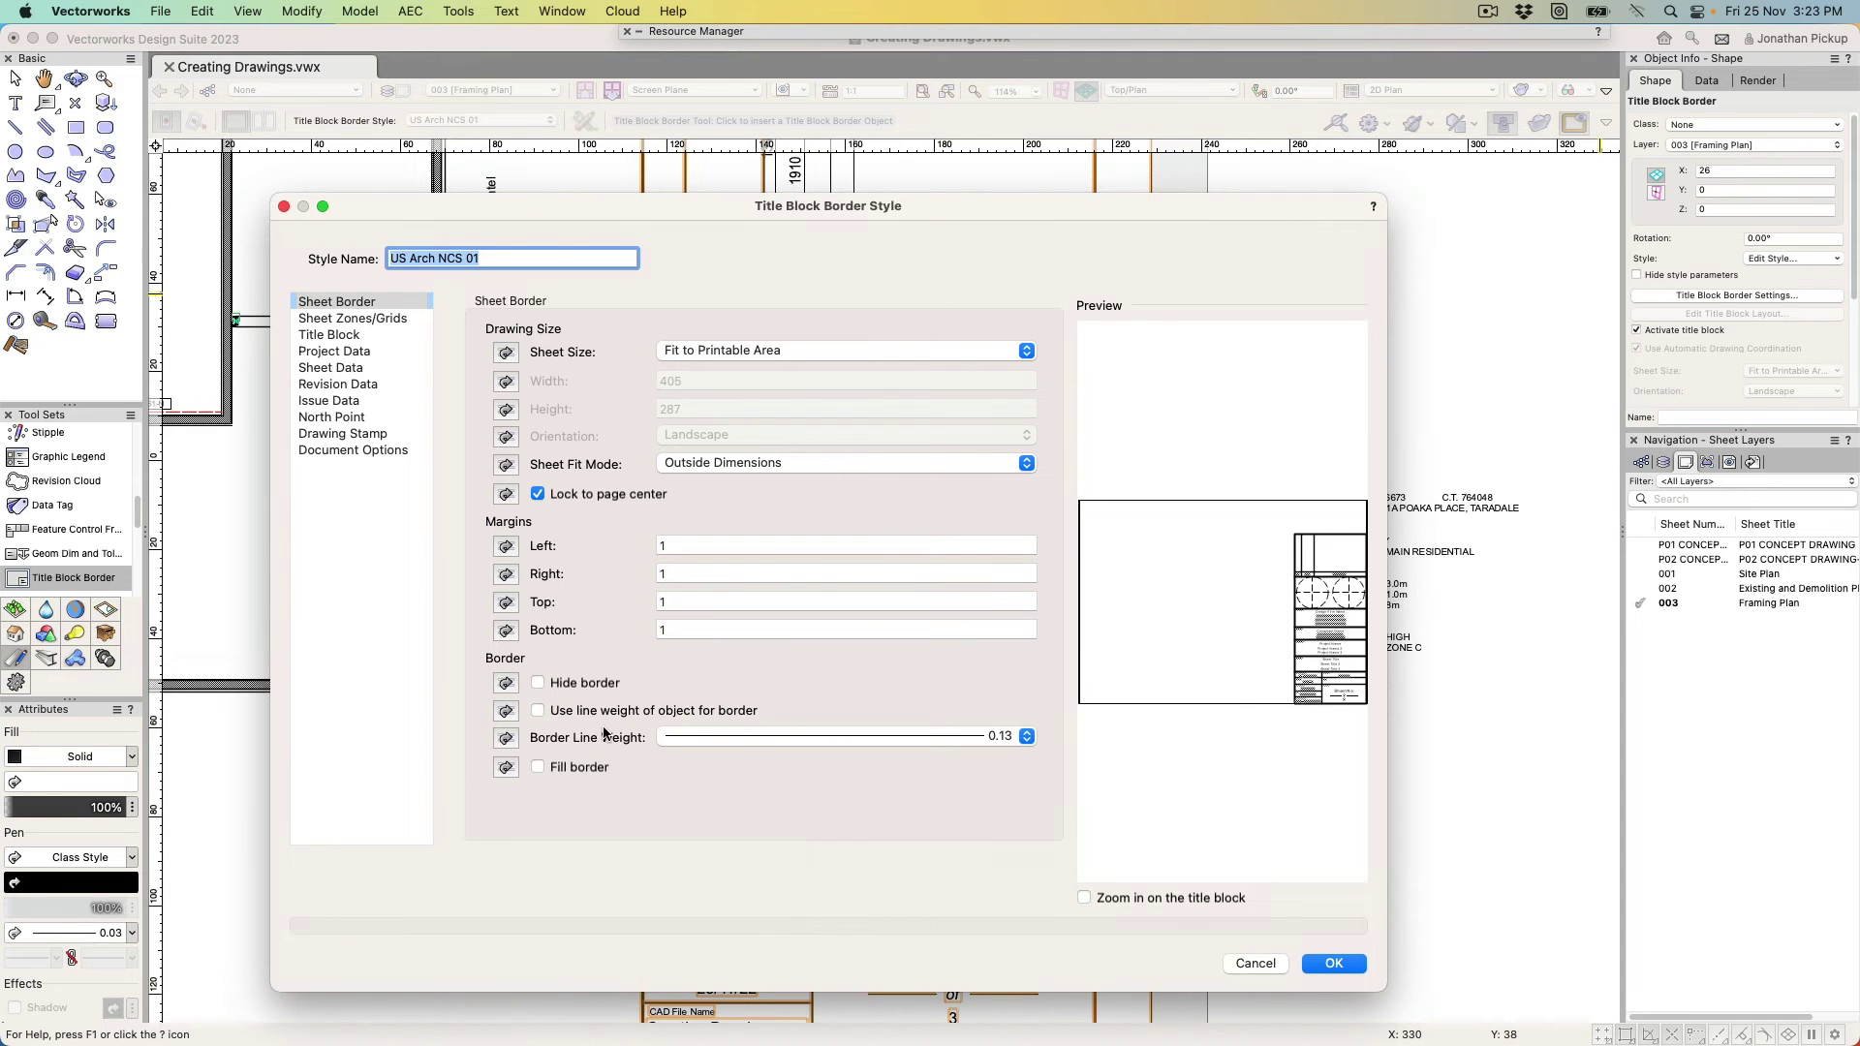
{"action": "left_click", "coordinate": [680, 736]}
{"action": "left_click", "coordinate": [685, 715]}
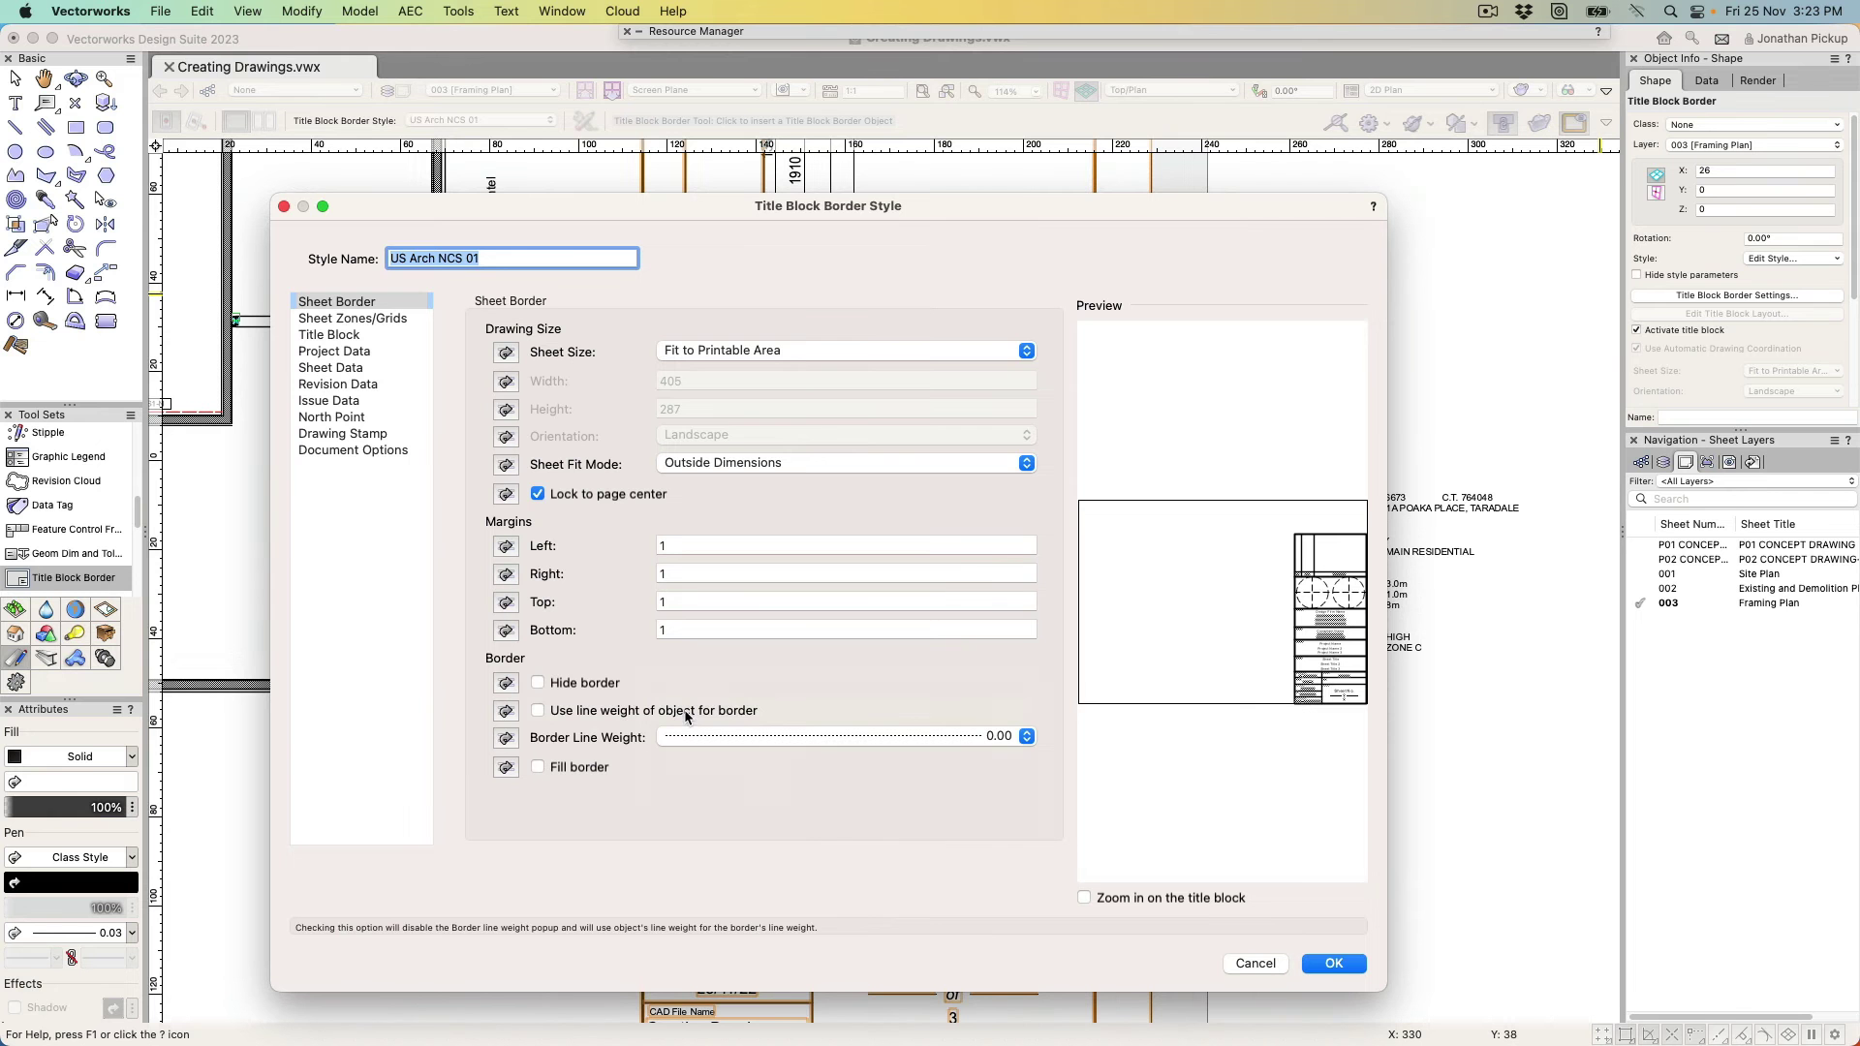
{"action": "left_click", "coordinate": [593, 714]}
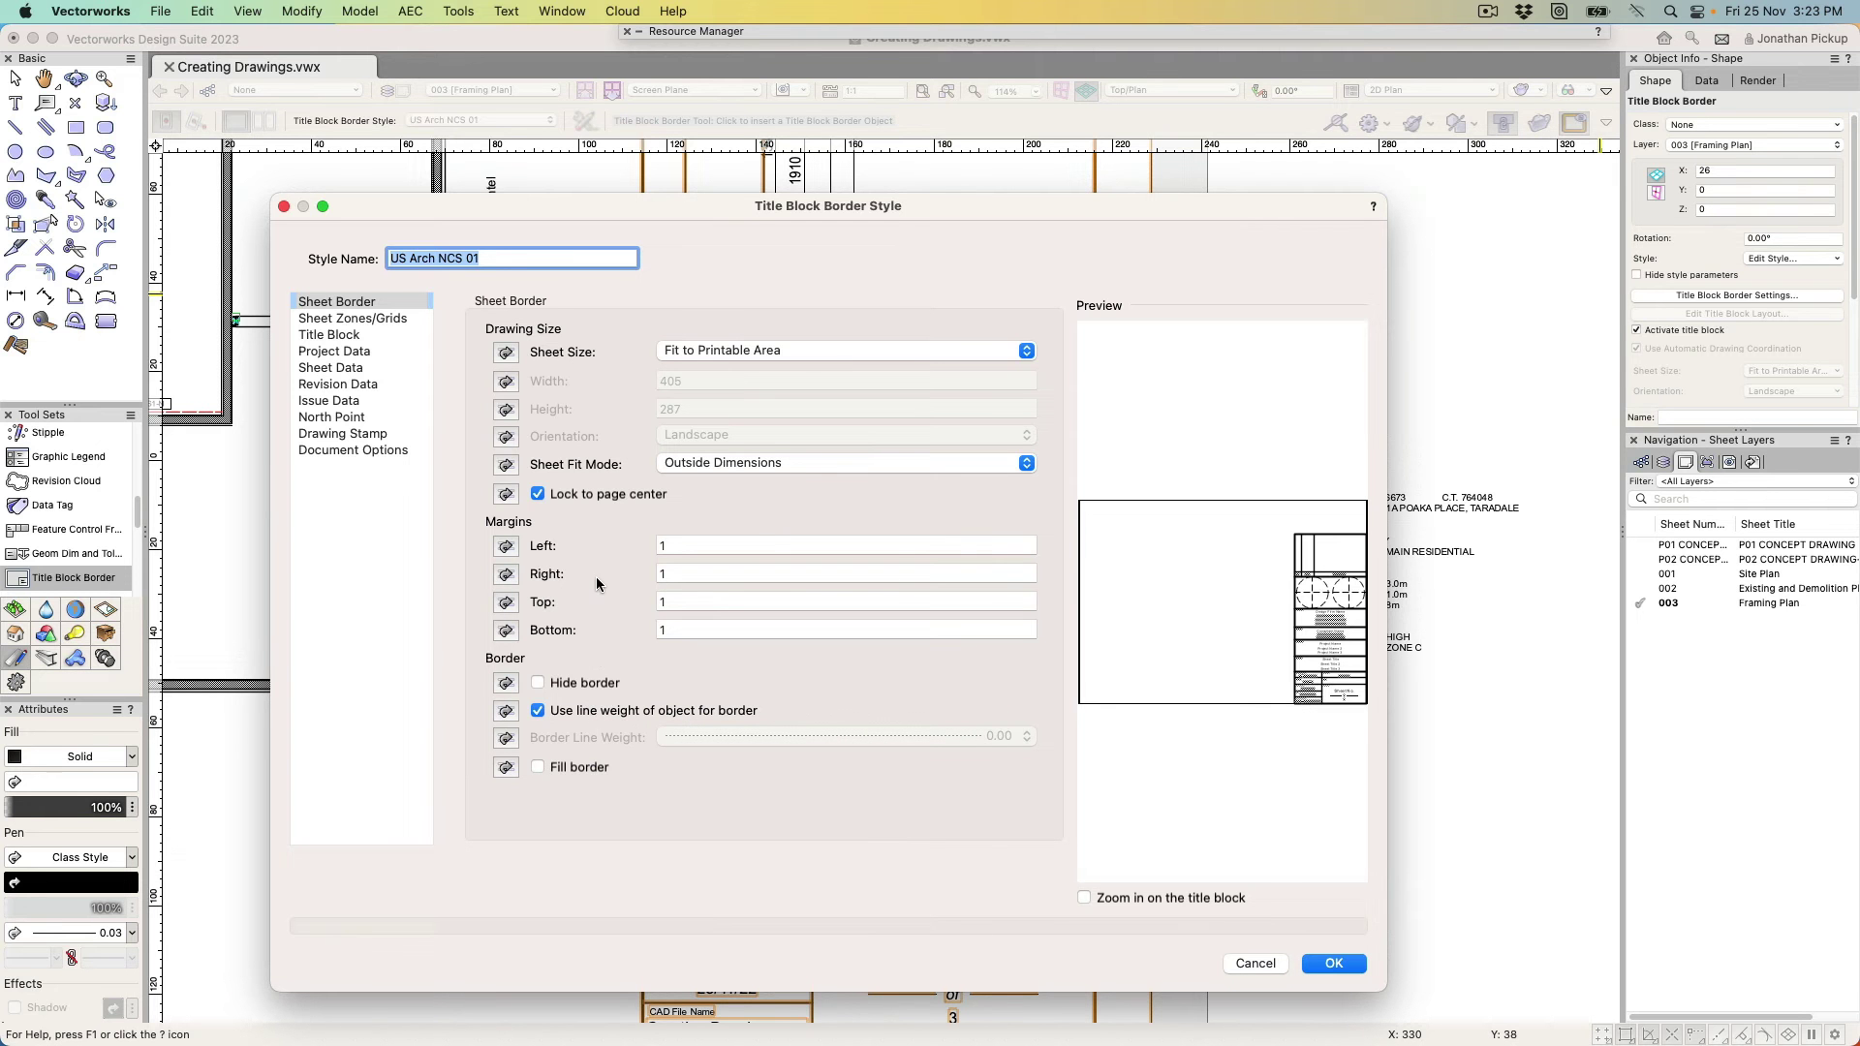
Set the border style's Crop Marks to None on the Sheet Zones/Grids pane
{"action": "left_click", "coordinate": [359, 320]}
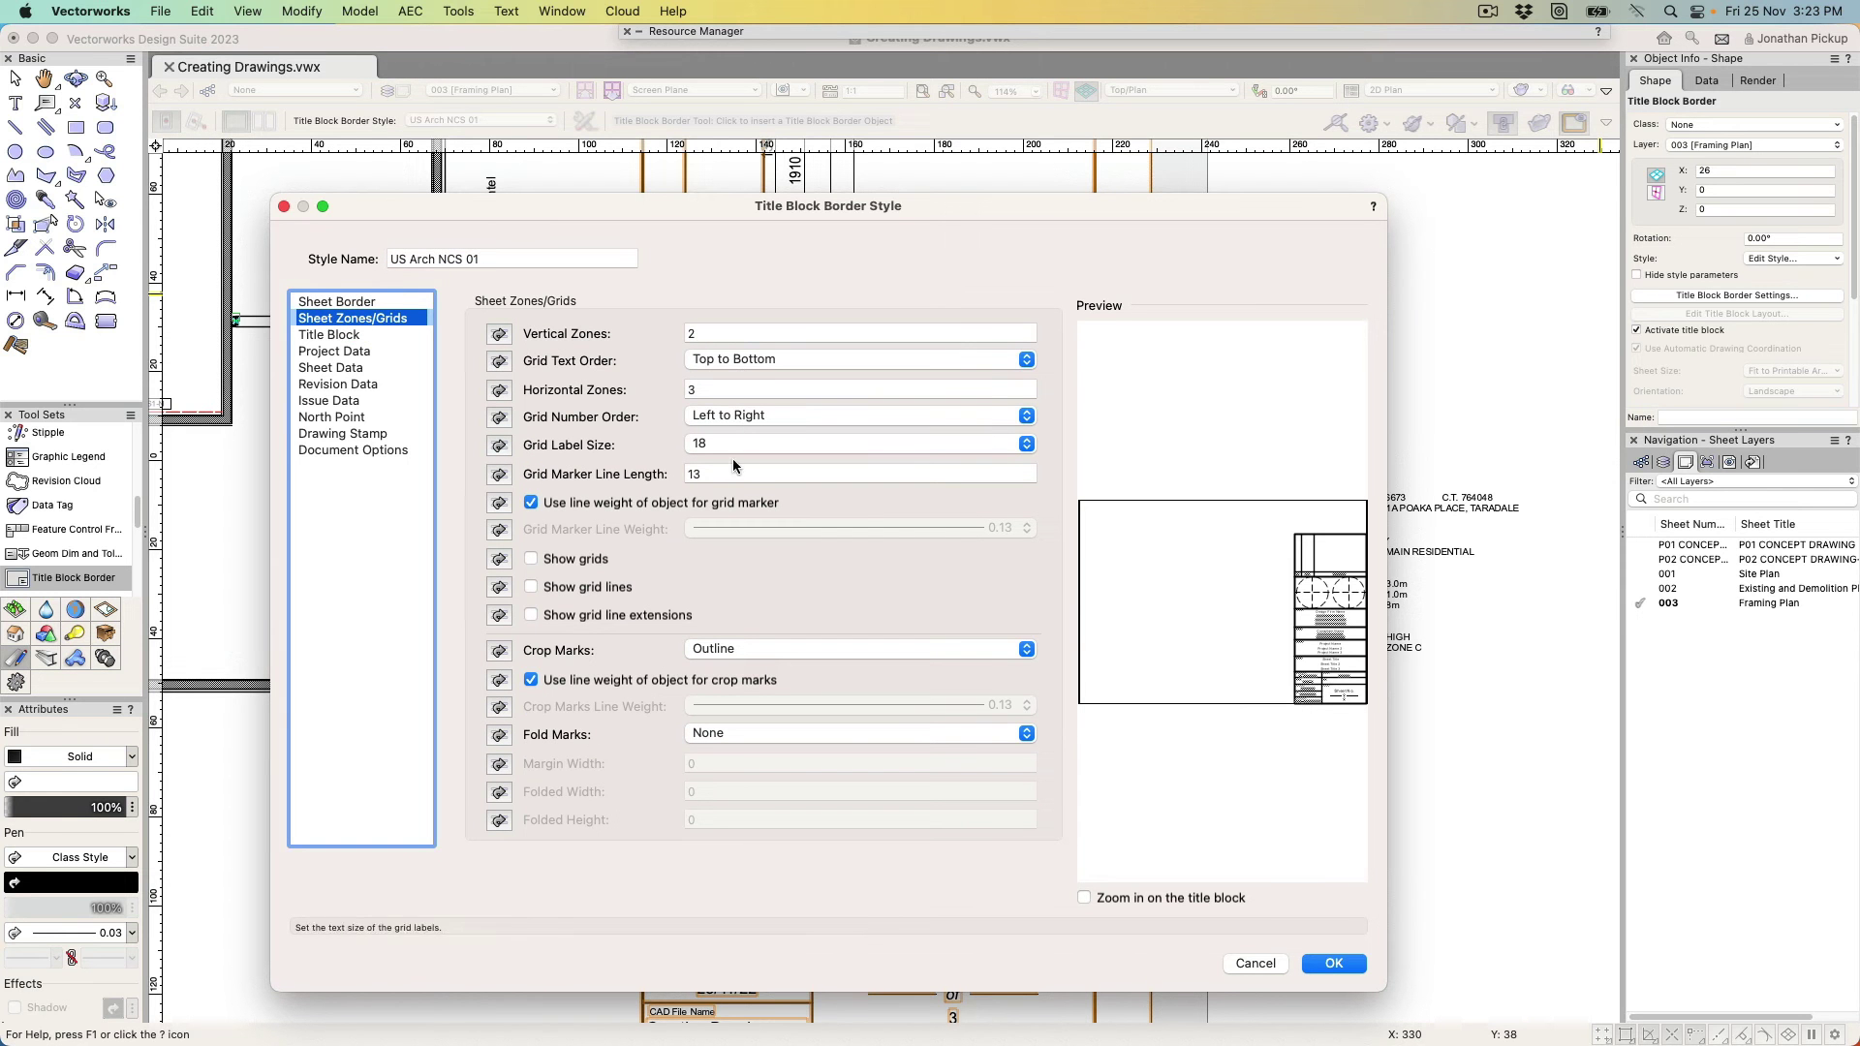
{"action": "left_click", "coordinate": [736, 653]}
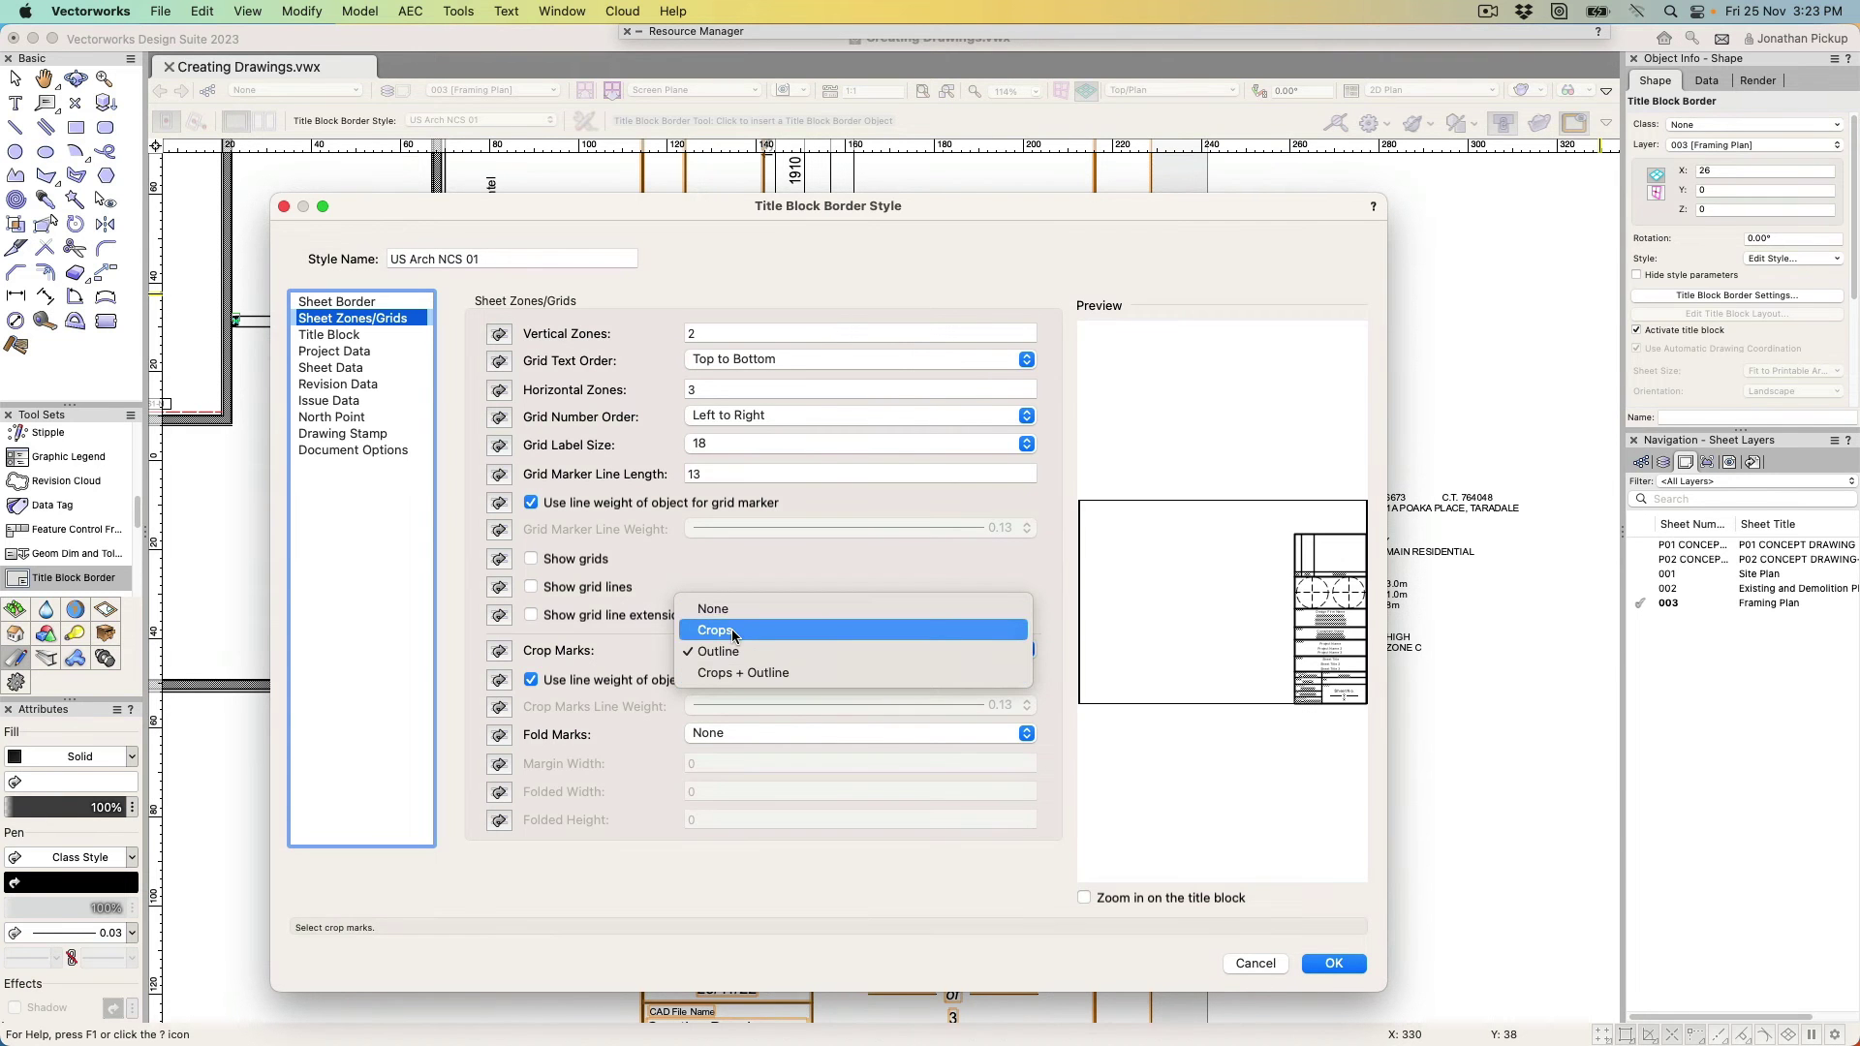
{"action": "left_click", "coordinate": [734, 630]}
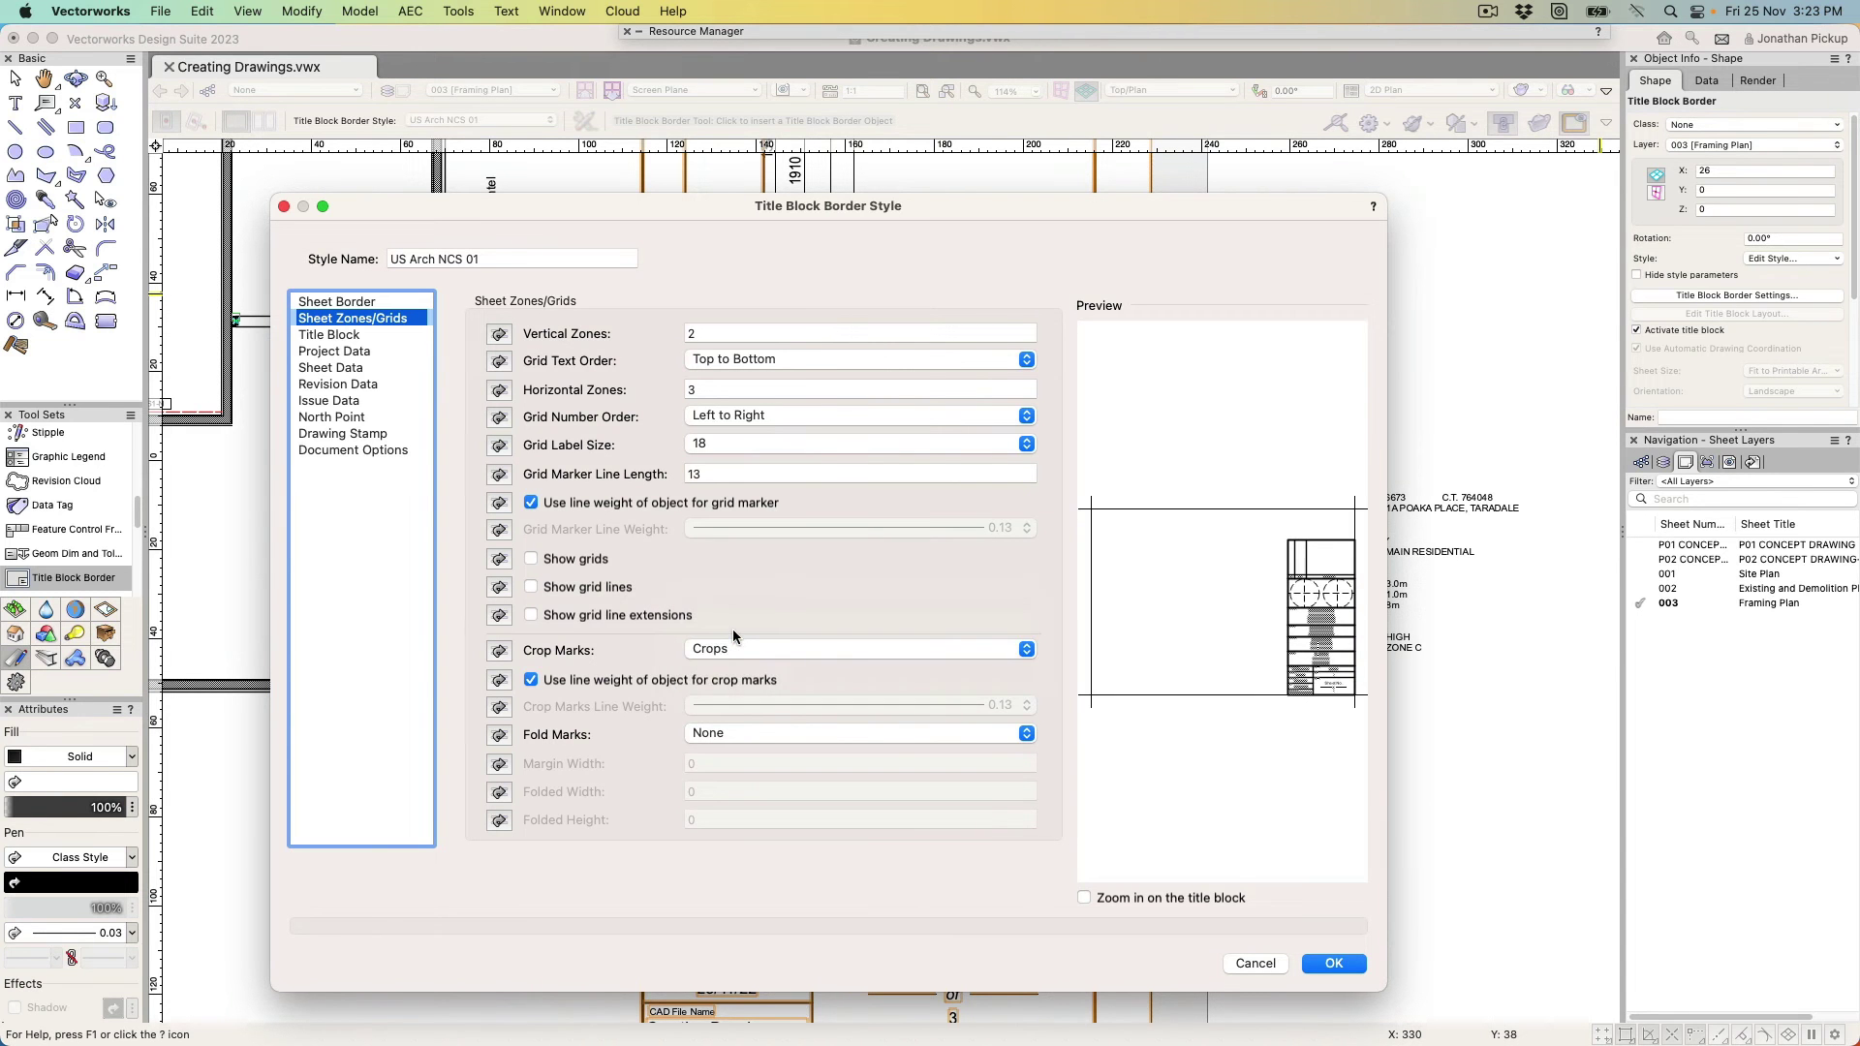
{"action": "left_click", "coordinate": [724, 649]}
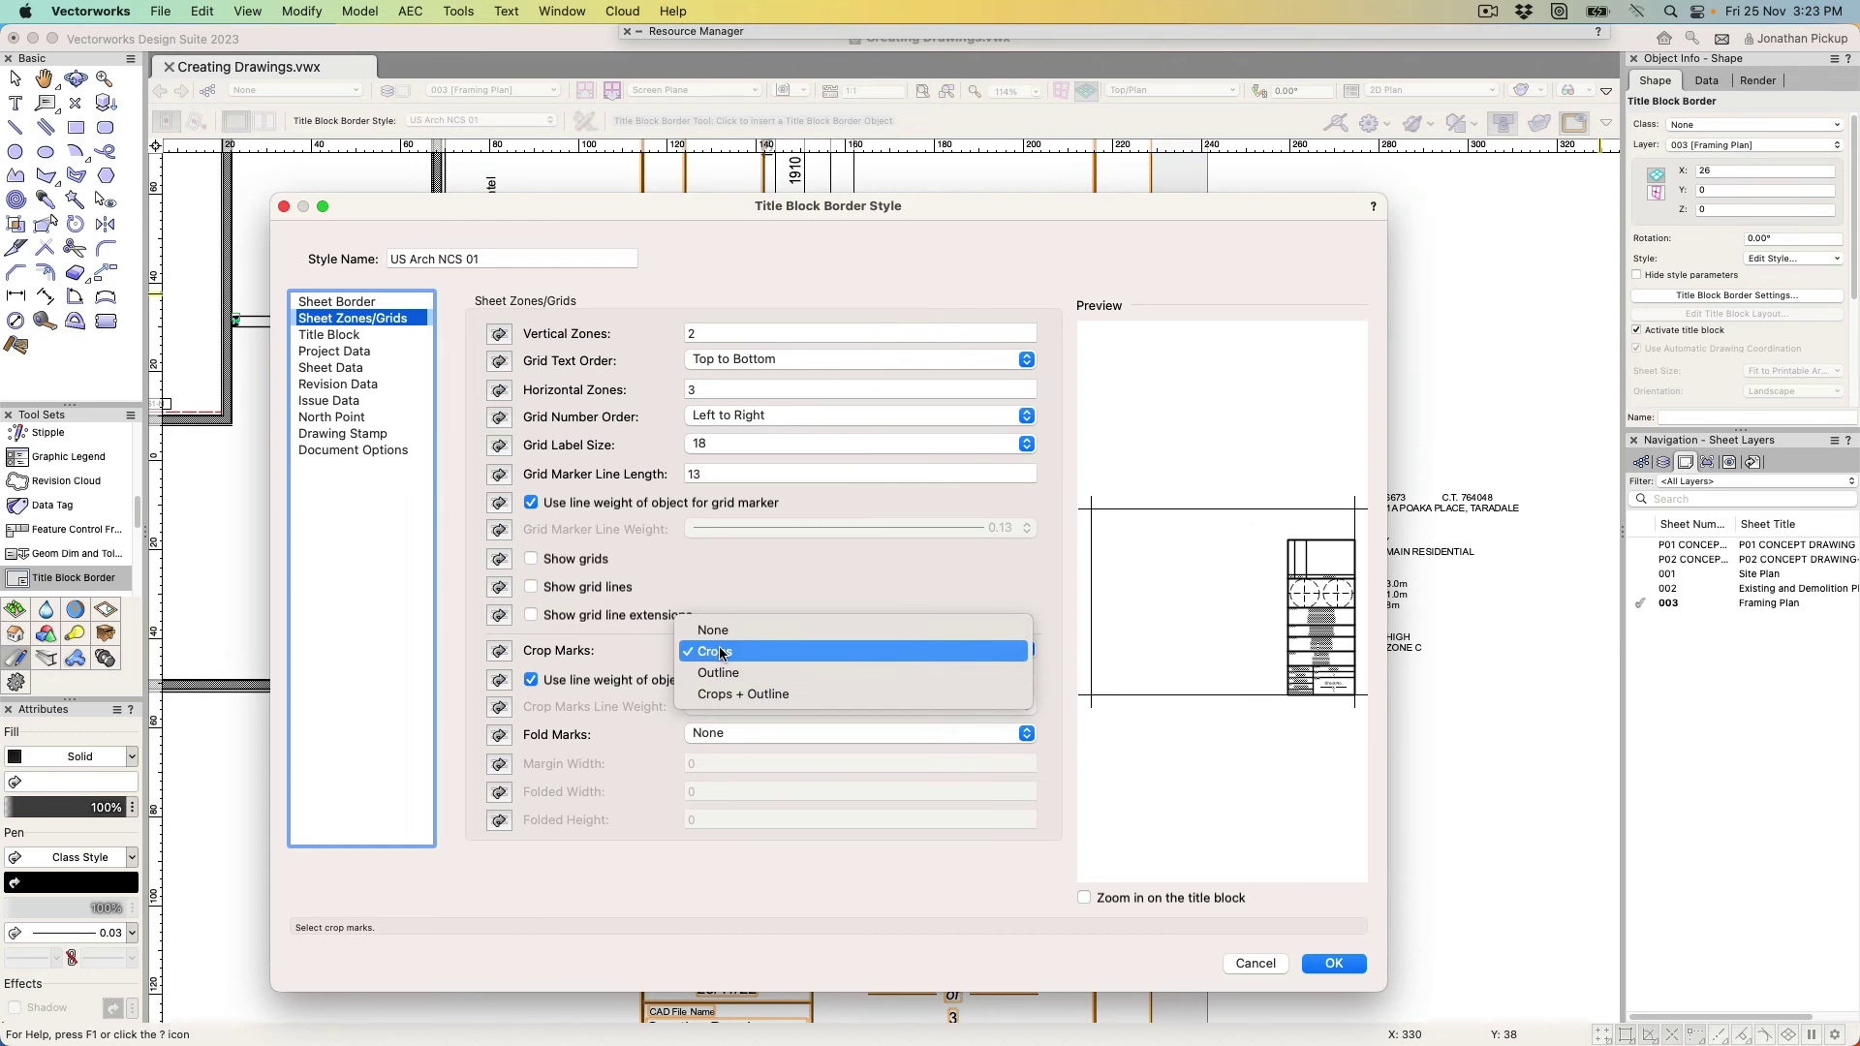
{"action": "left_click", "coordinate": [721, 672]}
{"action": "left_click", "coordinate": [722, 650]}
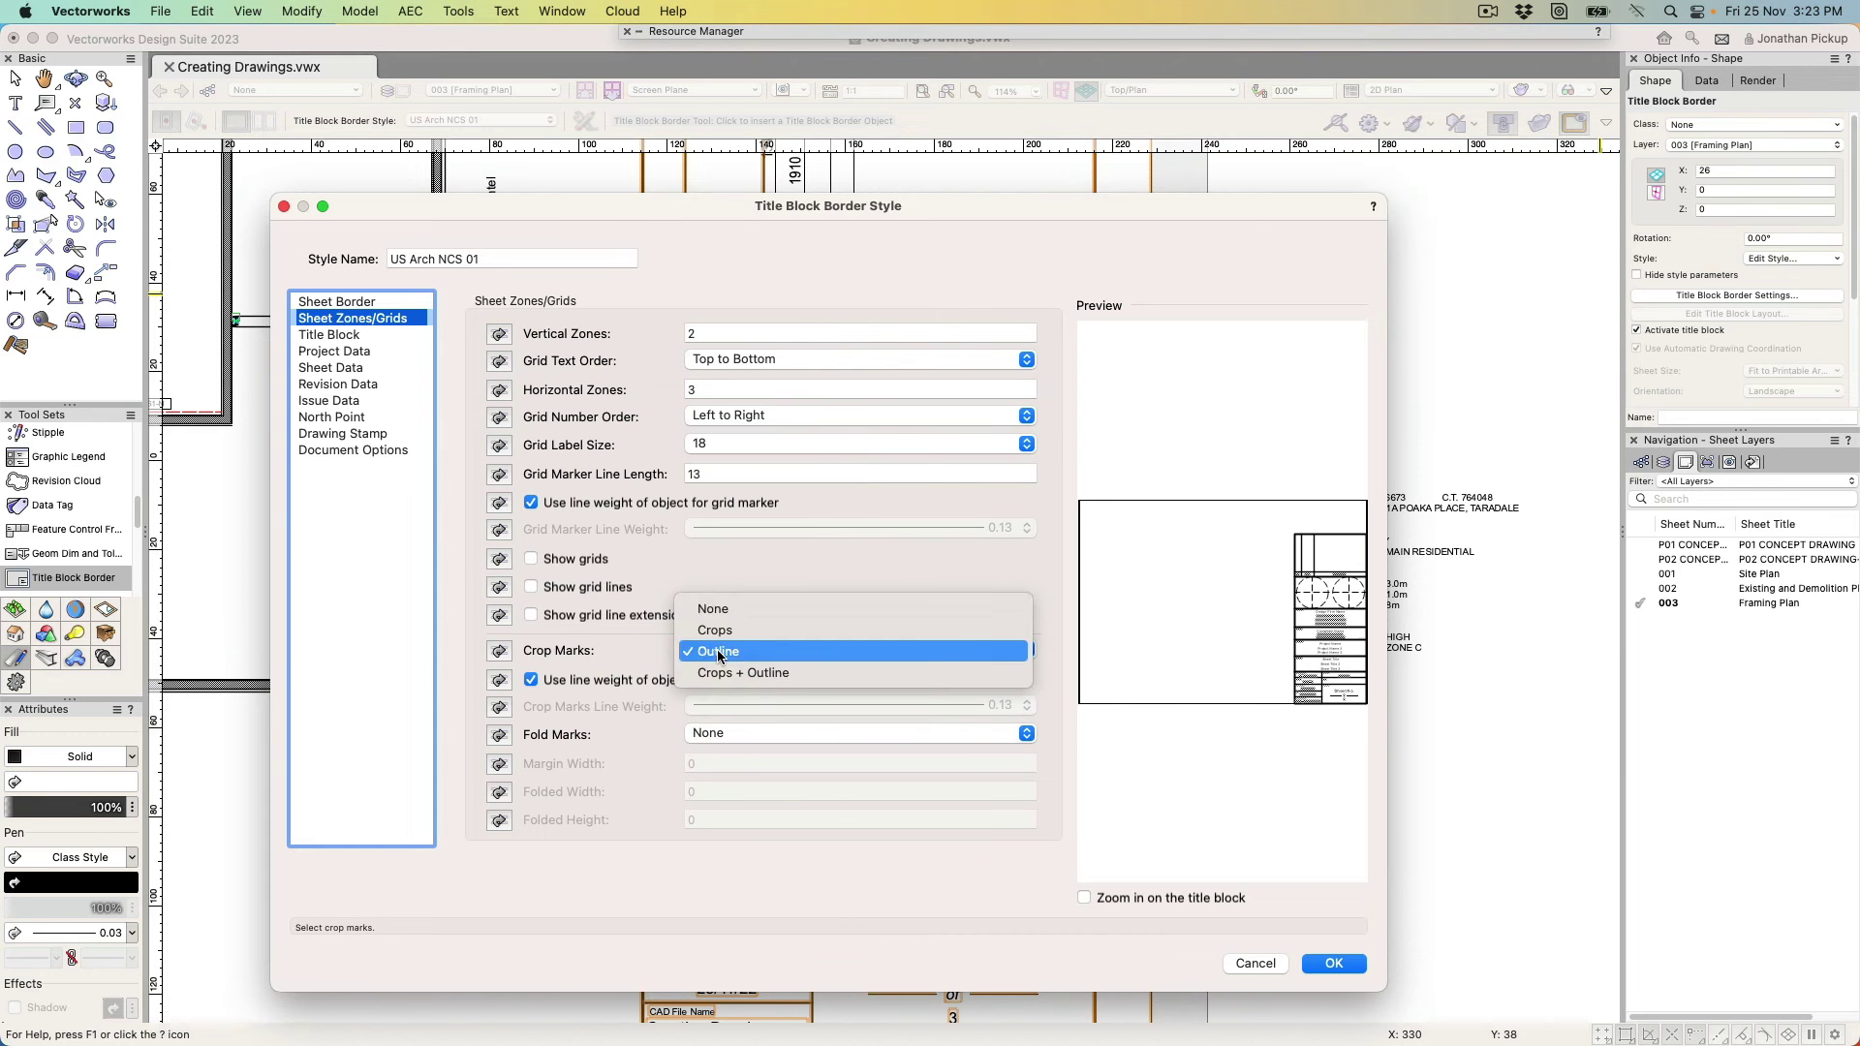
{"action": "left_click", "coordinate": [717, 608]}
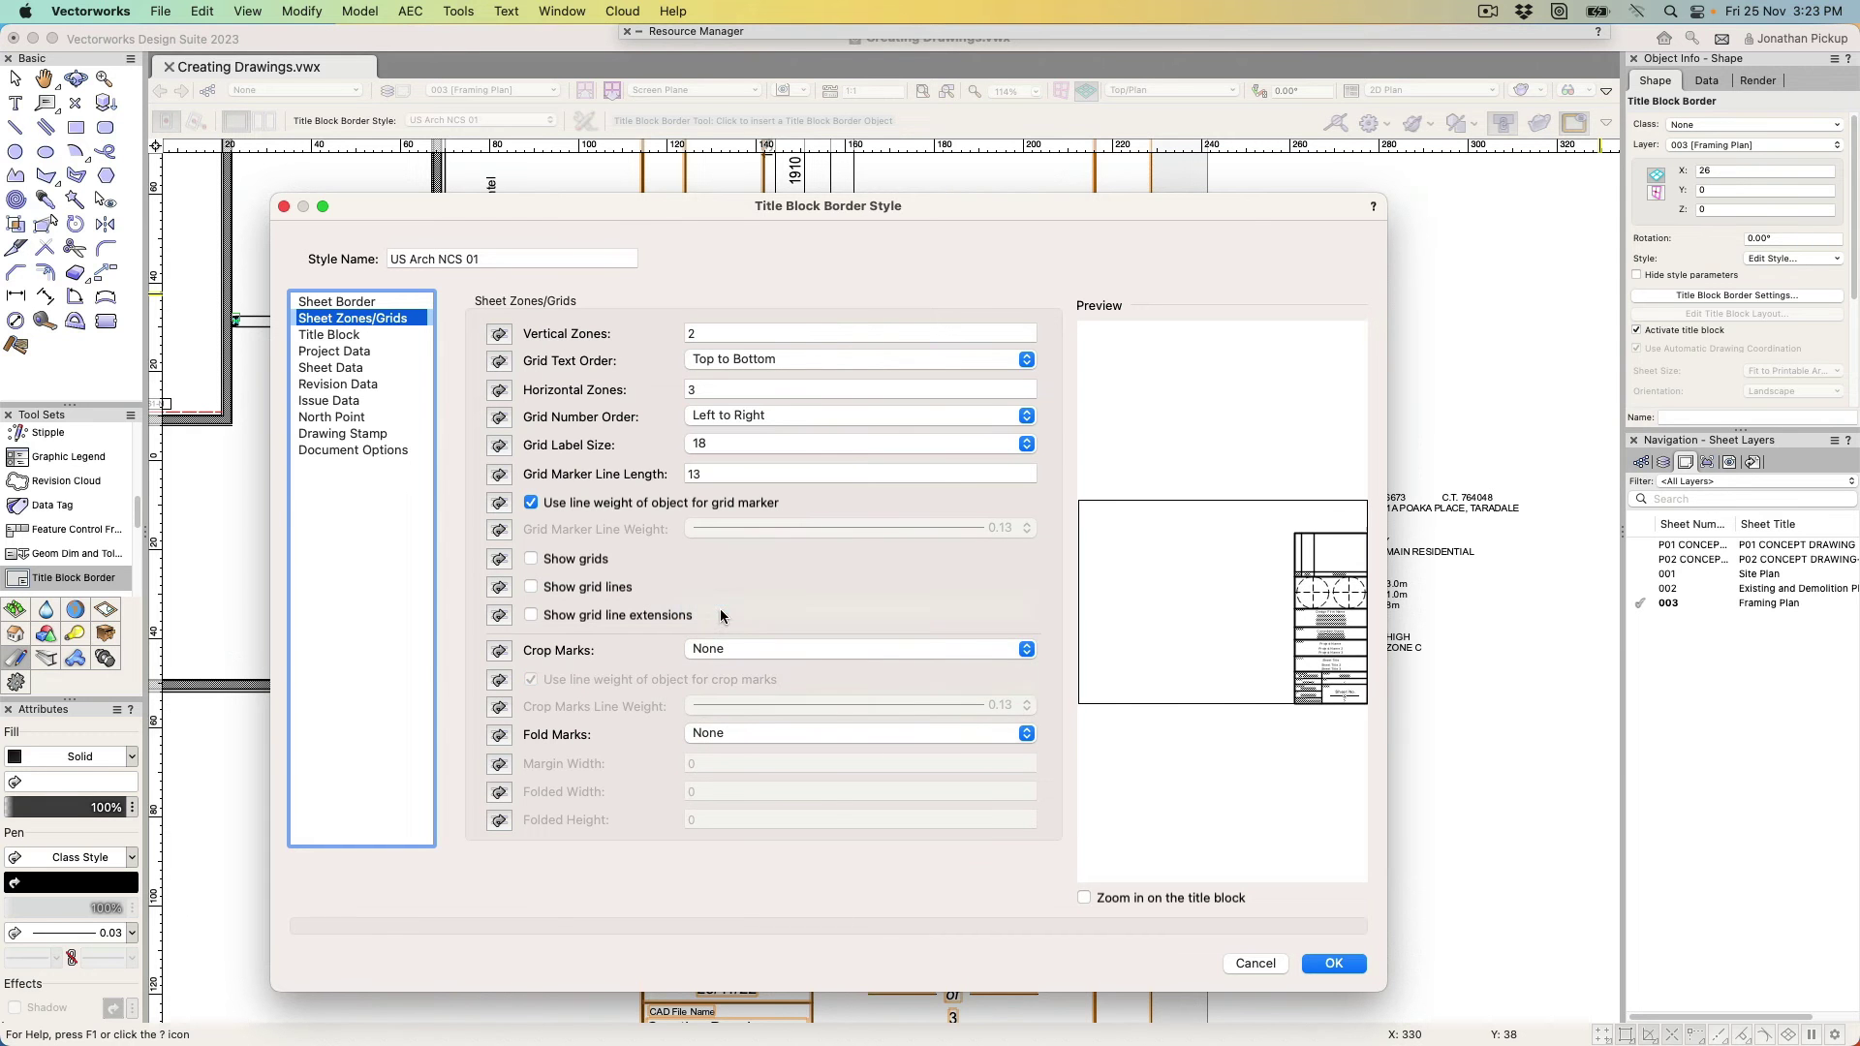
Leave Show grids and Show grid lines unchecked
{"action": "left_click", "coordinate": [578, 560]}
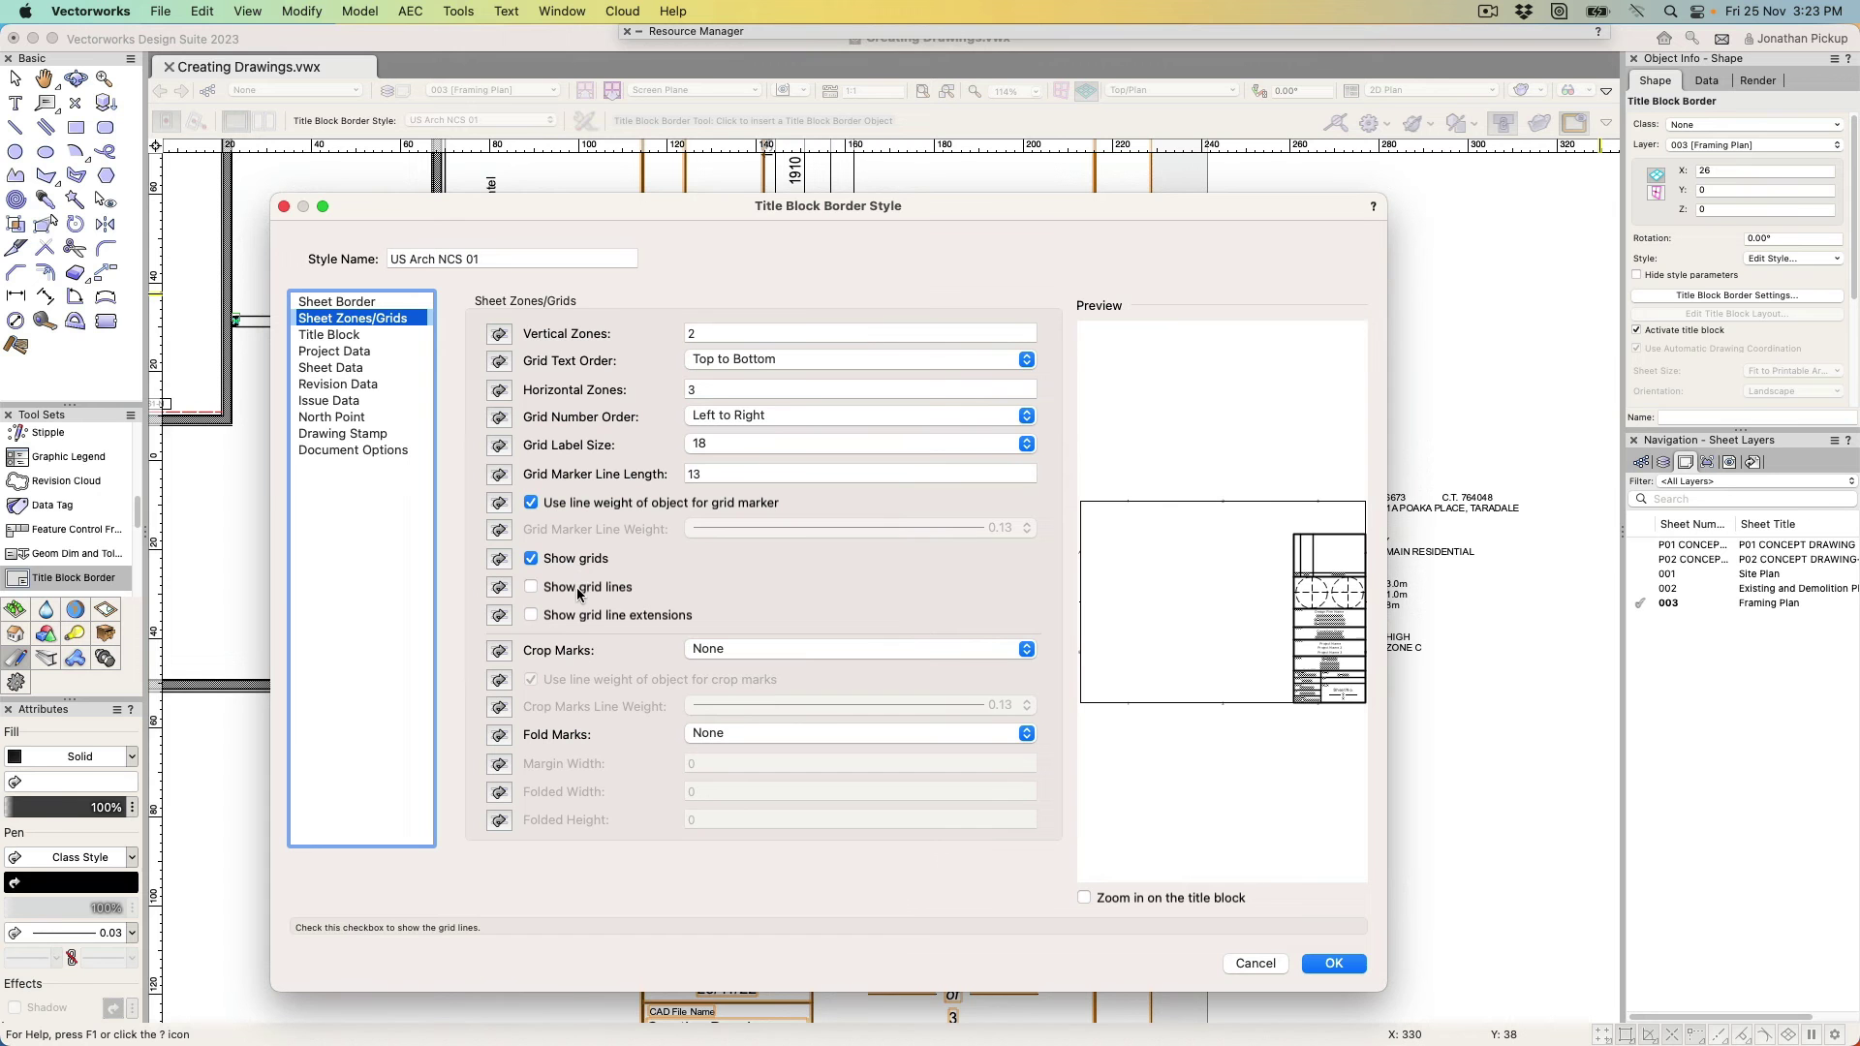
{"action": "left_click", "coordinate": [578, 588]}
{"action": "left_click", "coordinate": [578, 588]}
{"action": "left_click", "coordinate": [572, 562]}
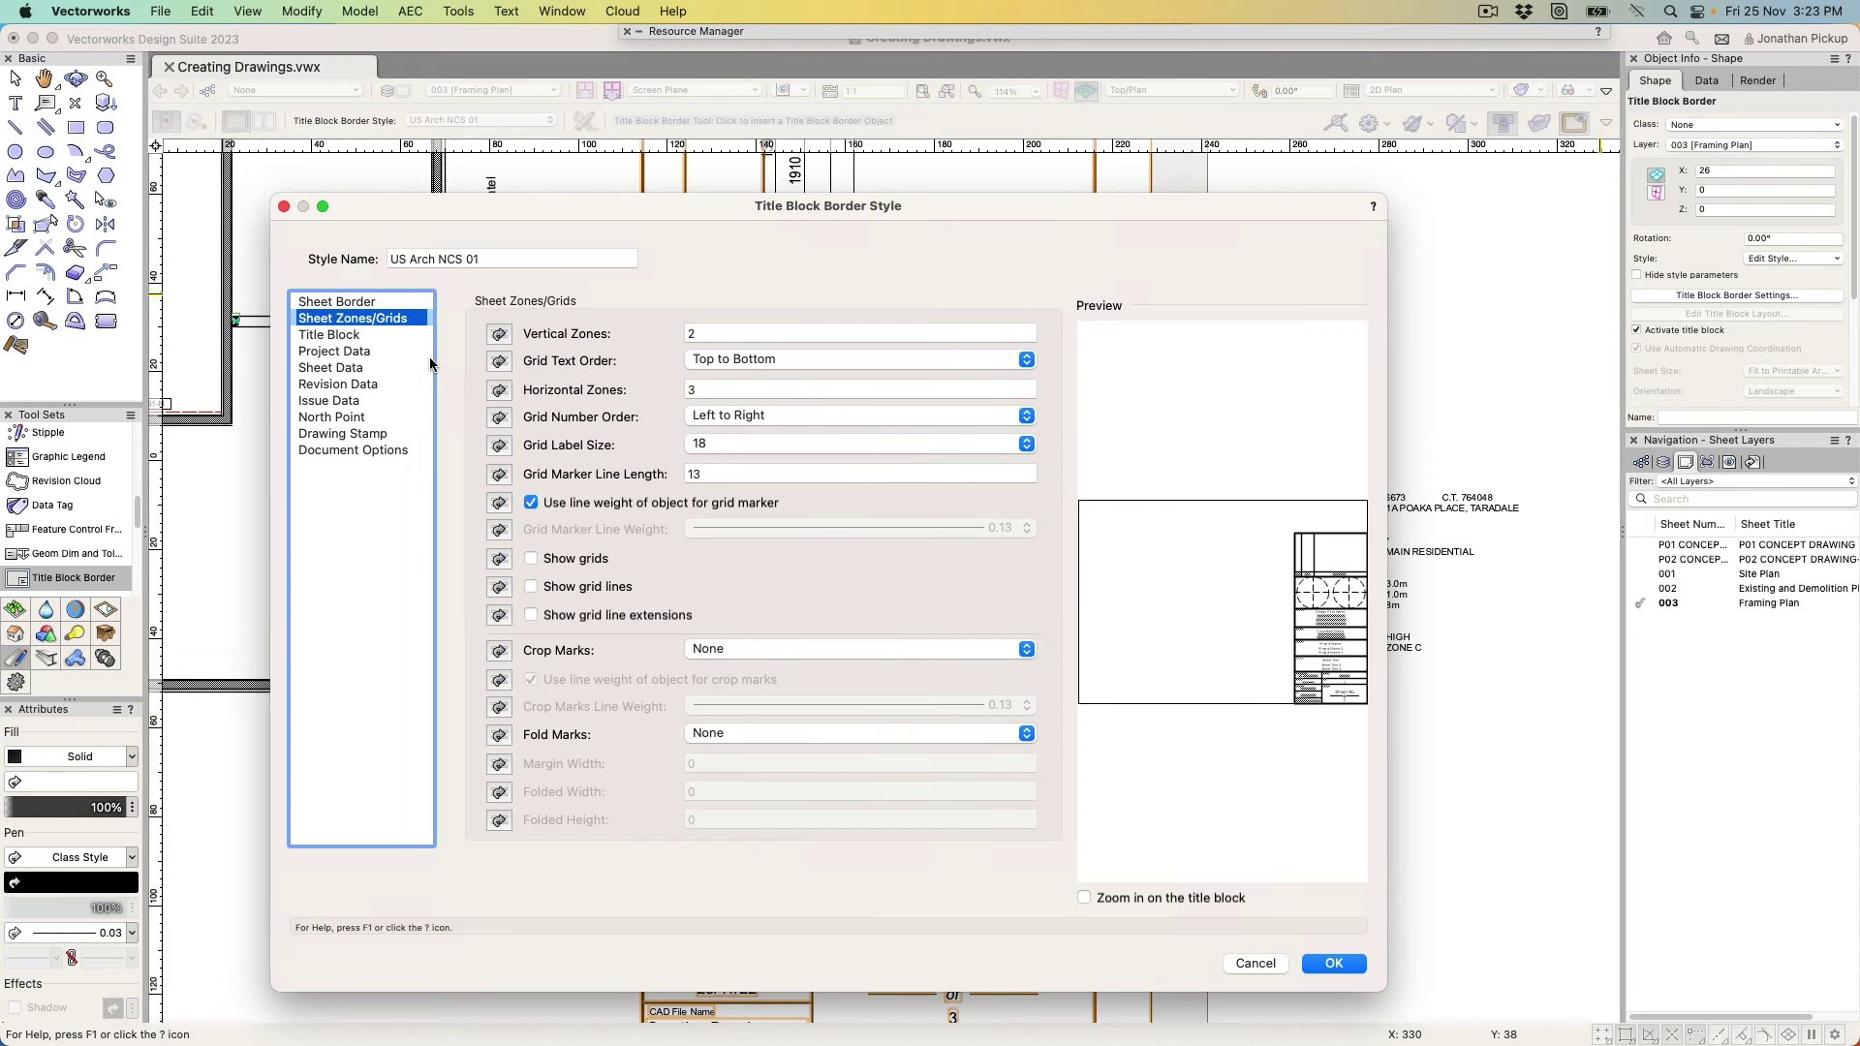
Check Hide border on the Sheet Border pane of the US Arch NCS 01 style
{"action": "left_click", "coordinate": [348, 336]}
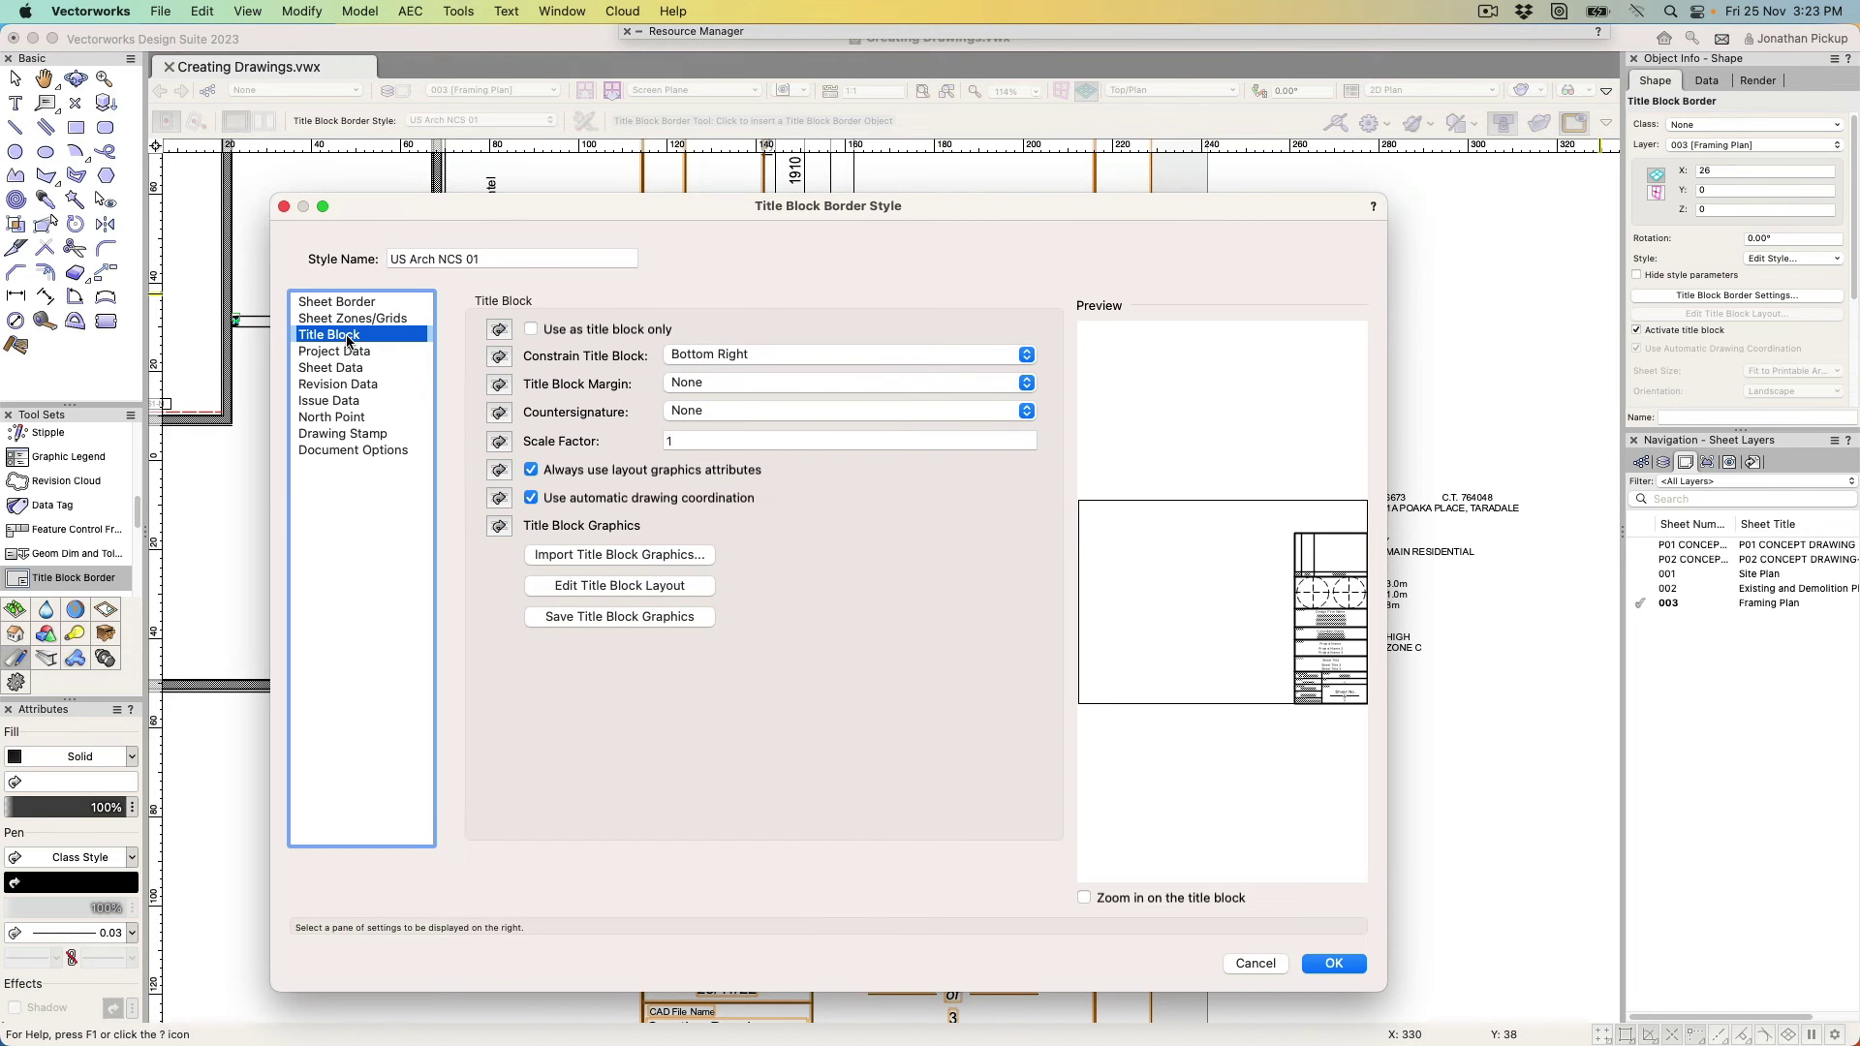
{"action": "left_click", "coordinate": [351, 318]}
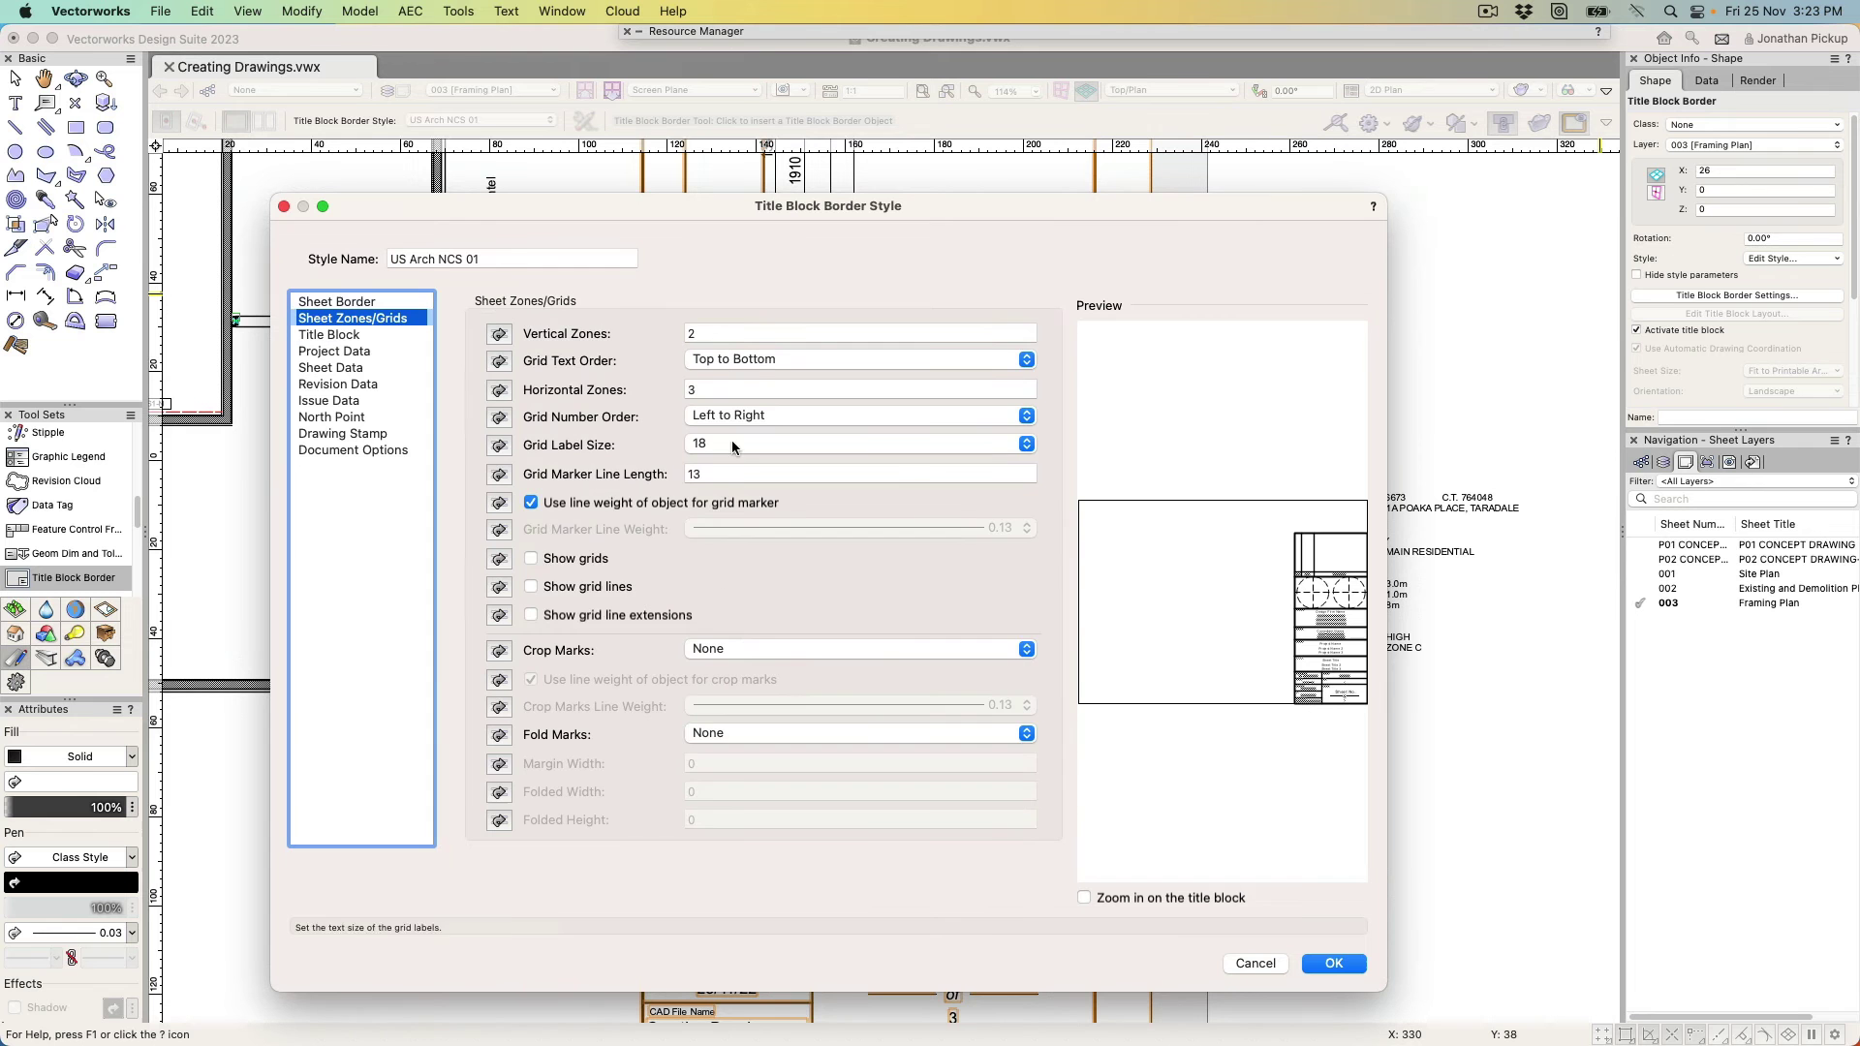
{"action": "left_click", "coordinate": [370, 303]}
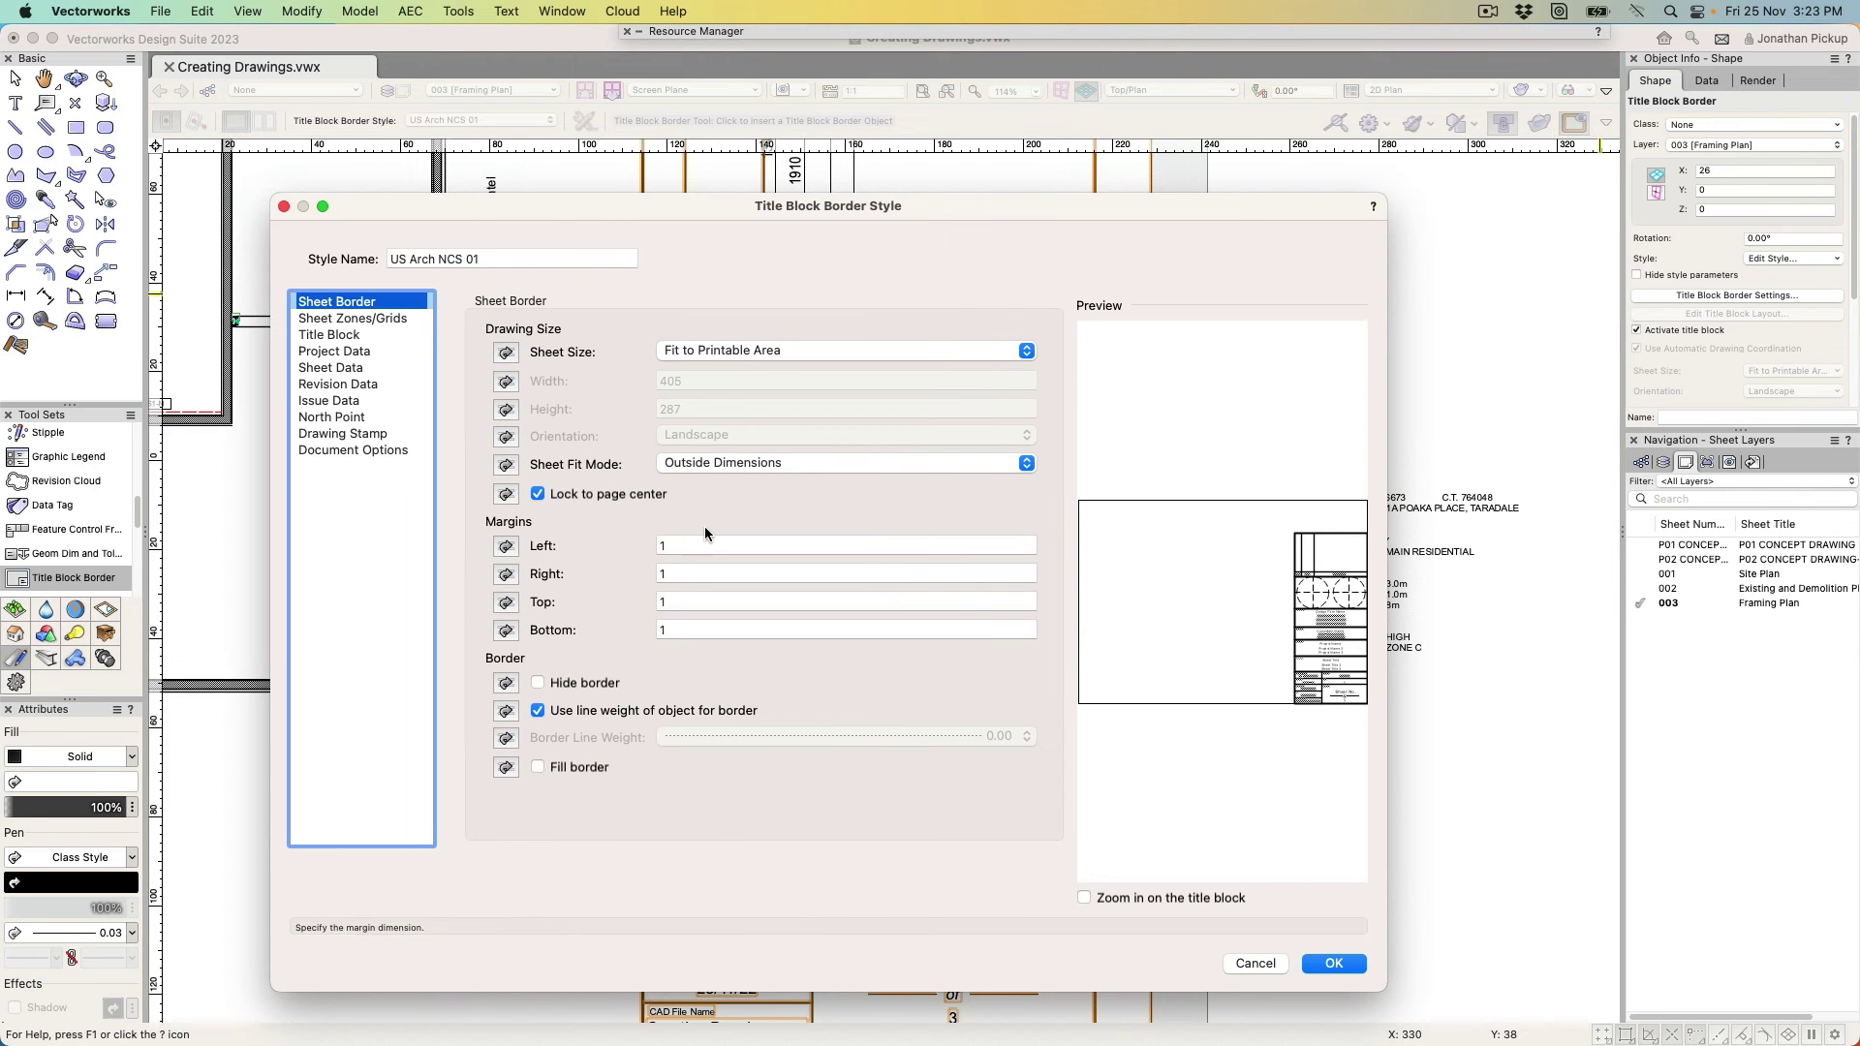
{"action": "left_click", "coordinate": [569, 684]}
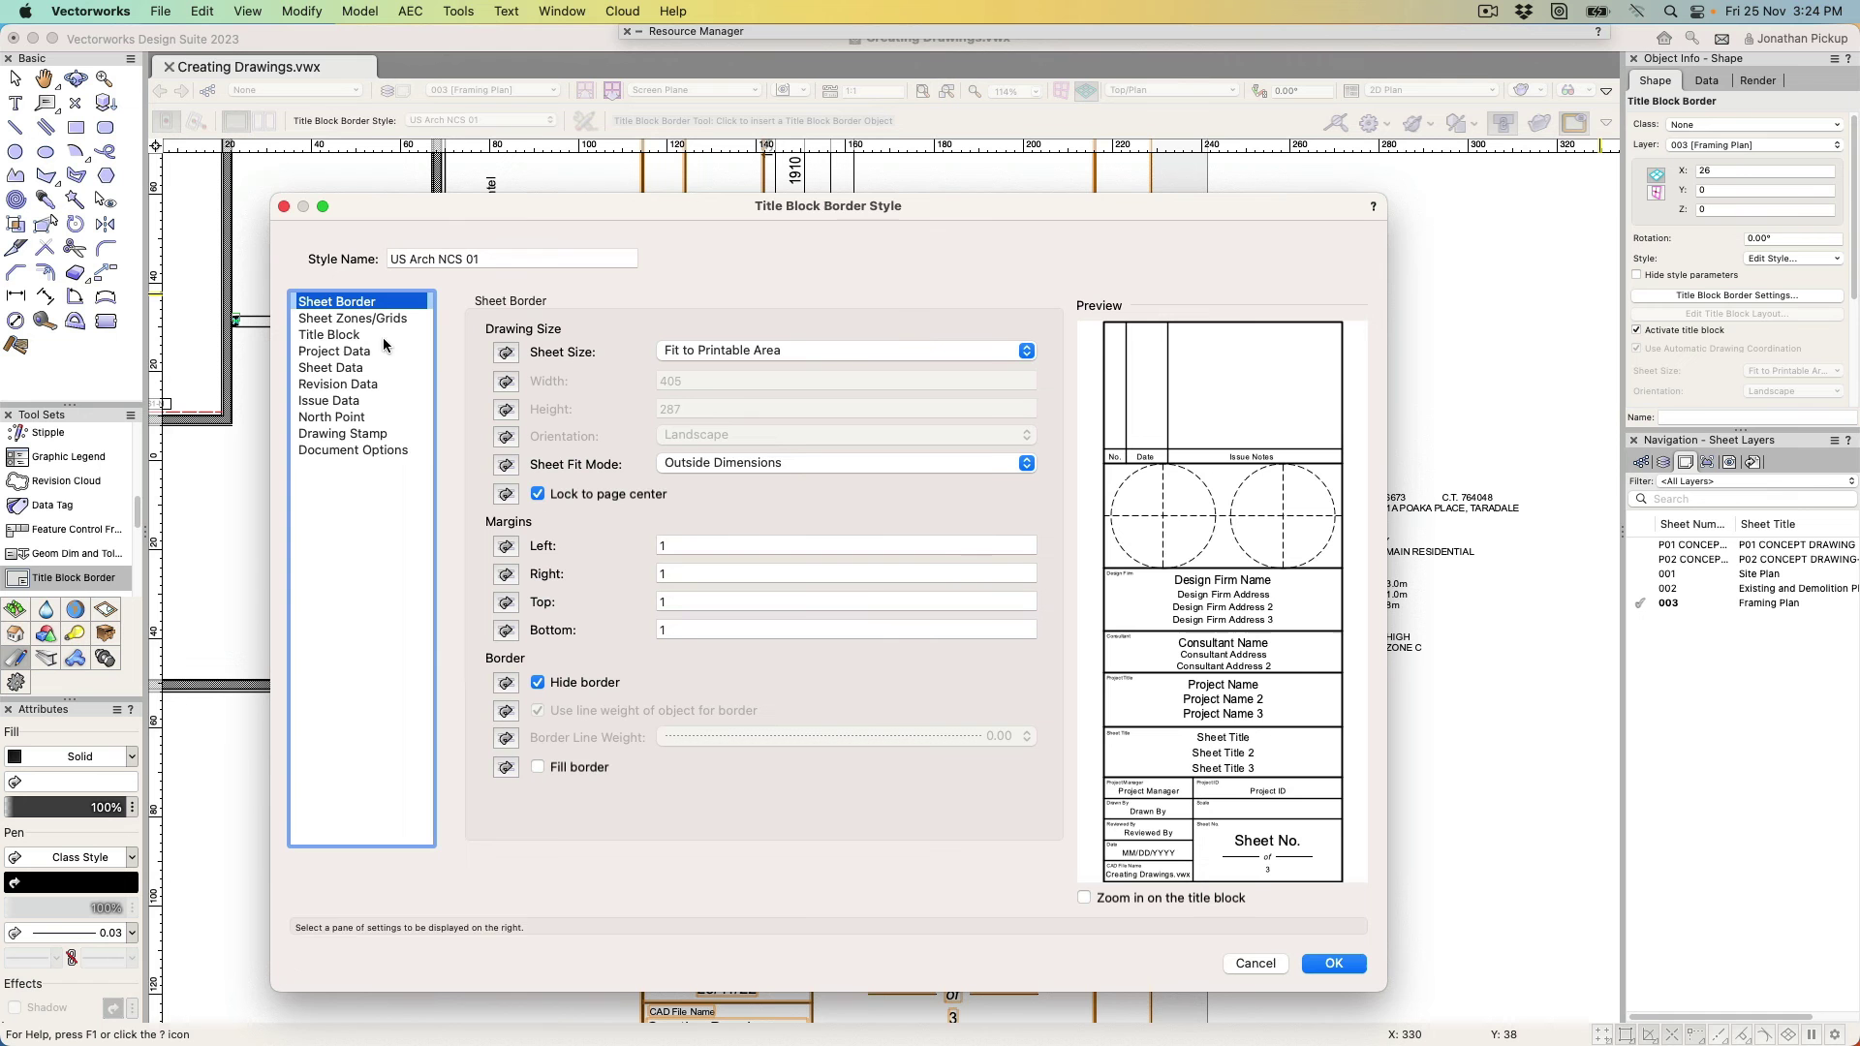
Apply the hidden-border style, zoom out, and reopen the US Arch NCS 01 style editor
{"action": "left_click", "coordinate": [1327, 962]}
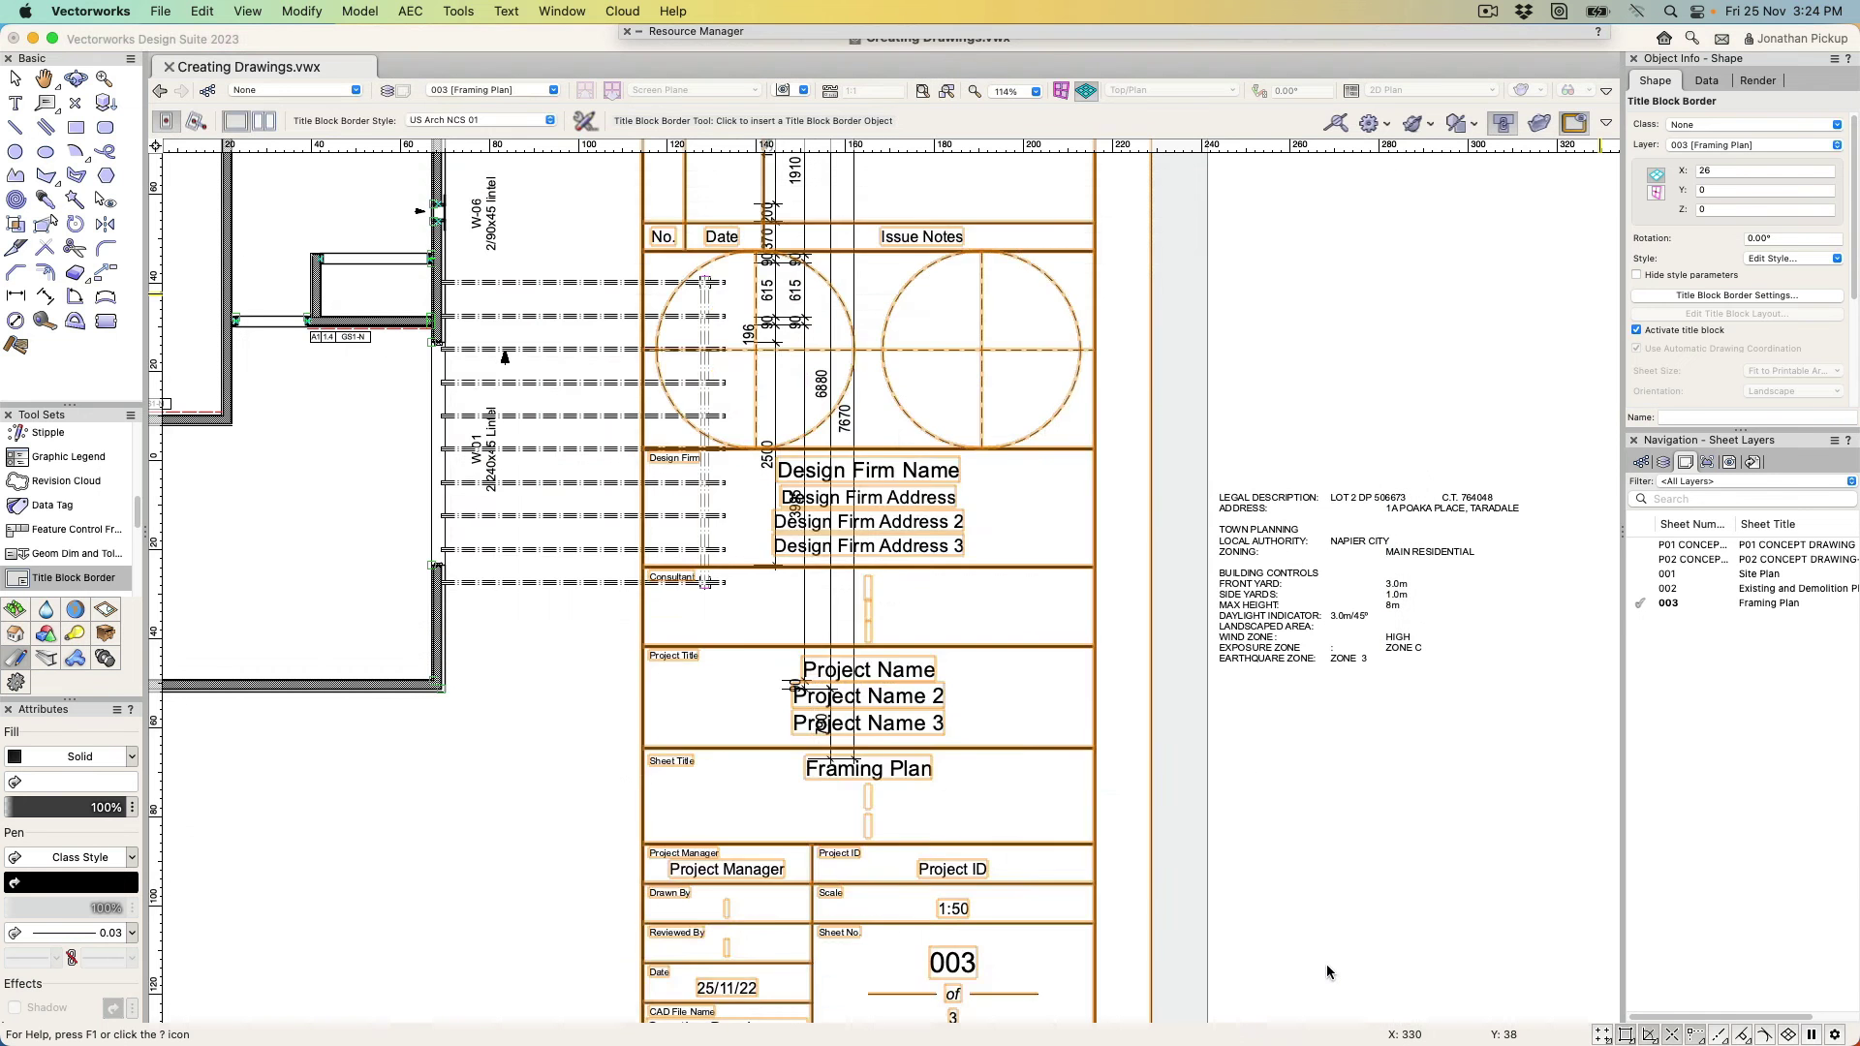
{"action": "key", "text": "x"}
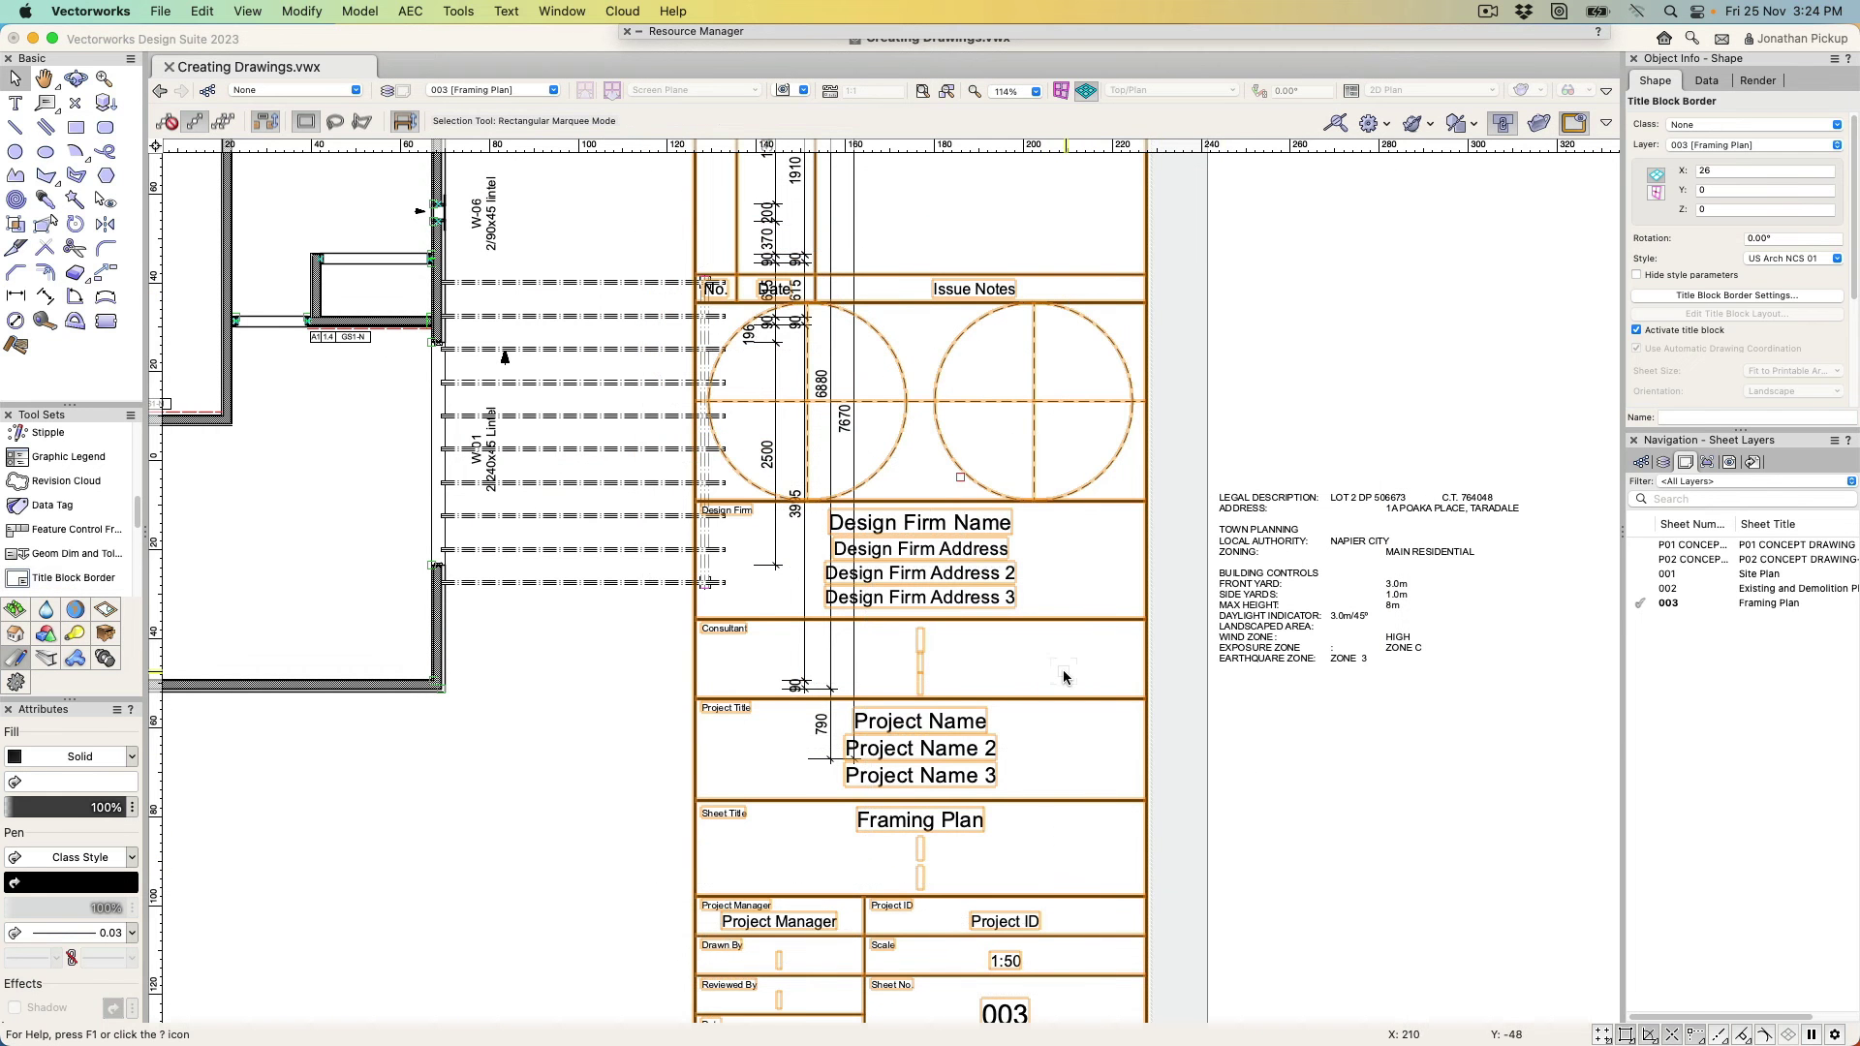
{"action": "scroll", "coordinate": [1062, 670], "scroll_direction": "down", "scroll_amount": 3}
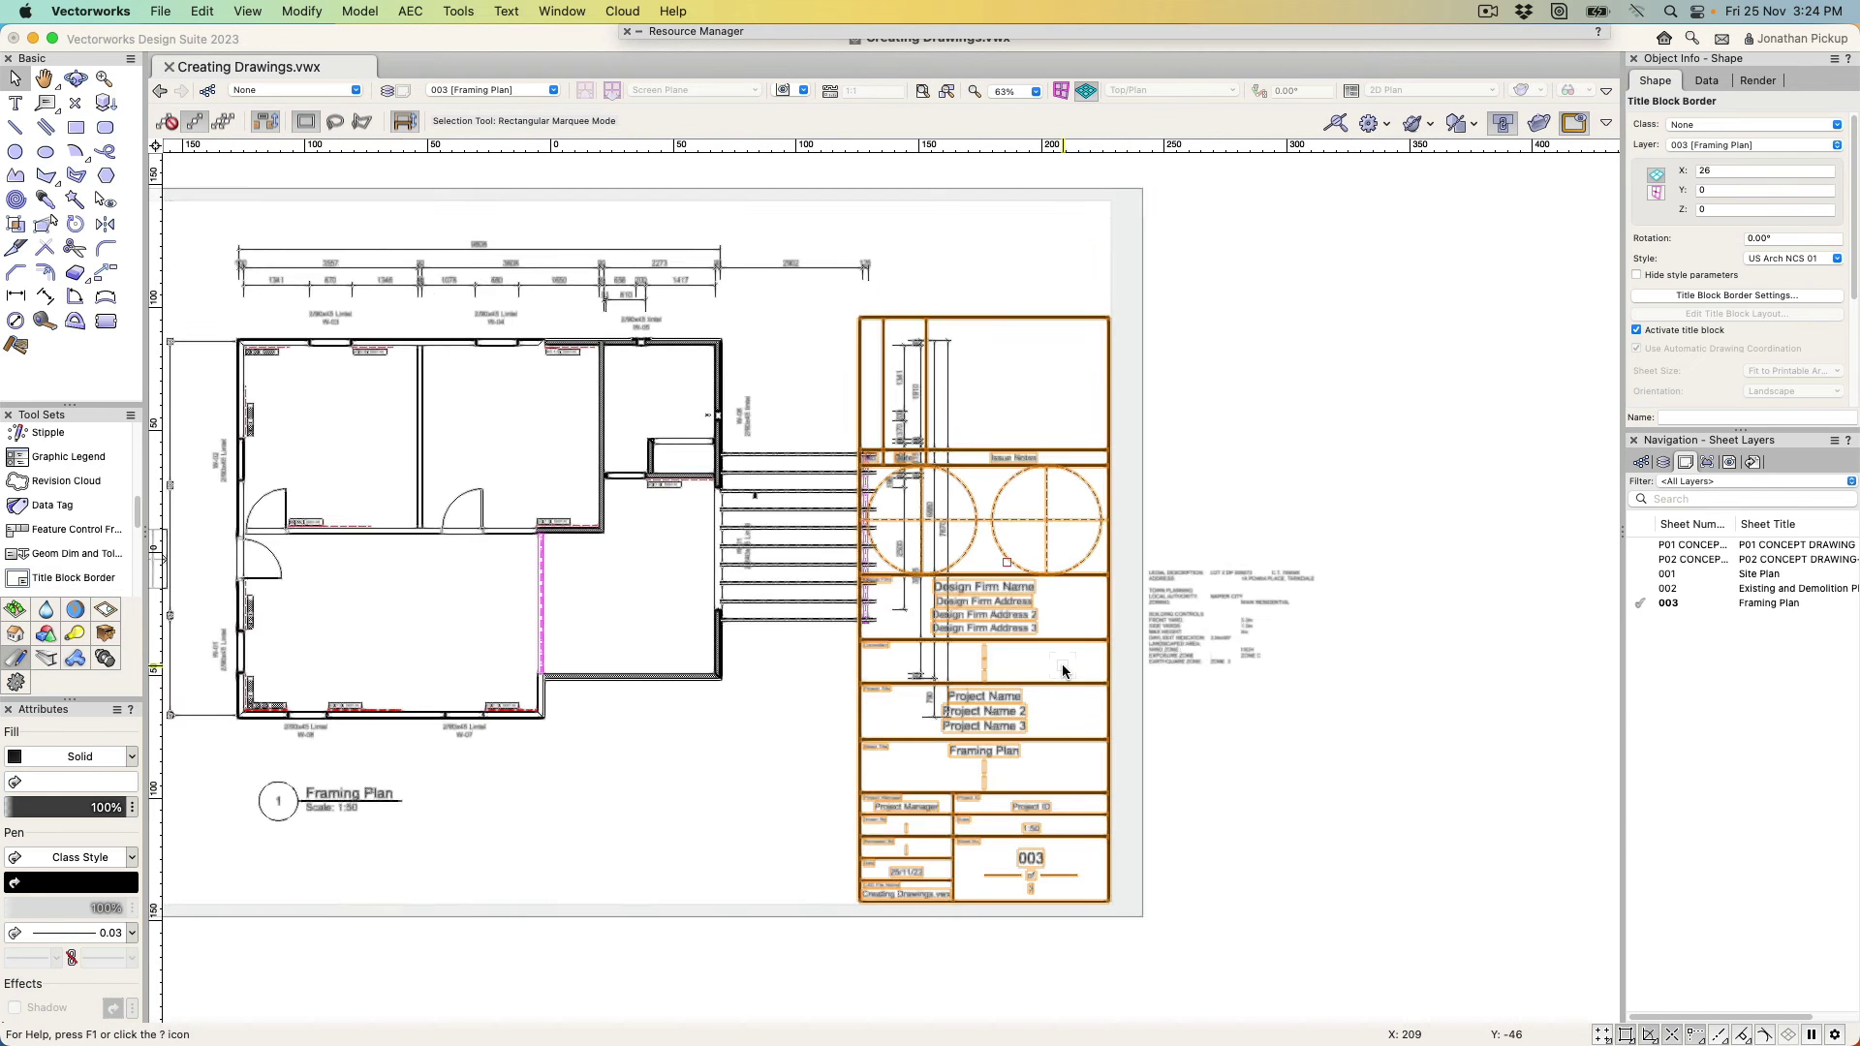
{"action": "left_click", "coordinate": [1759, 259]}
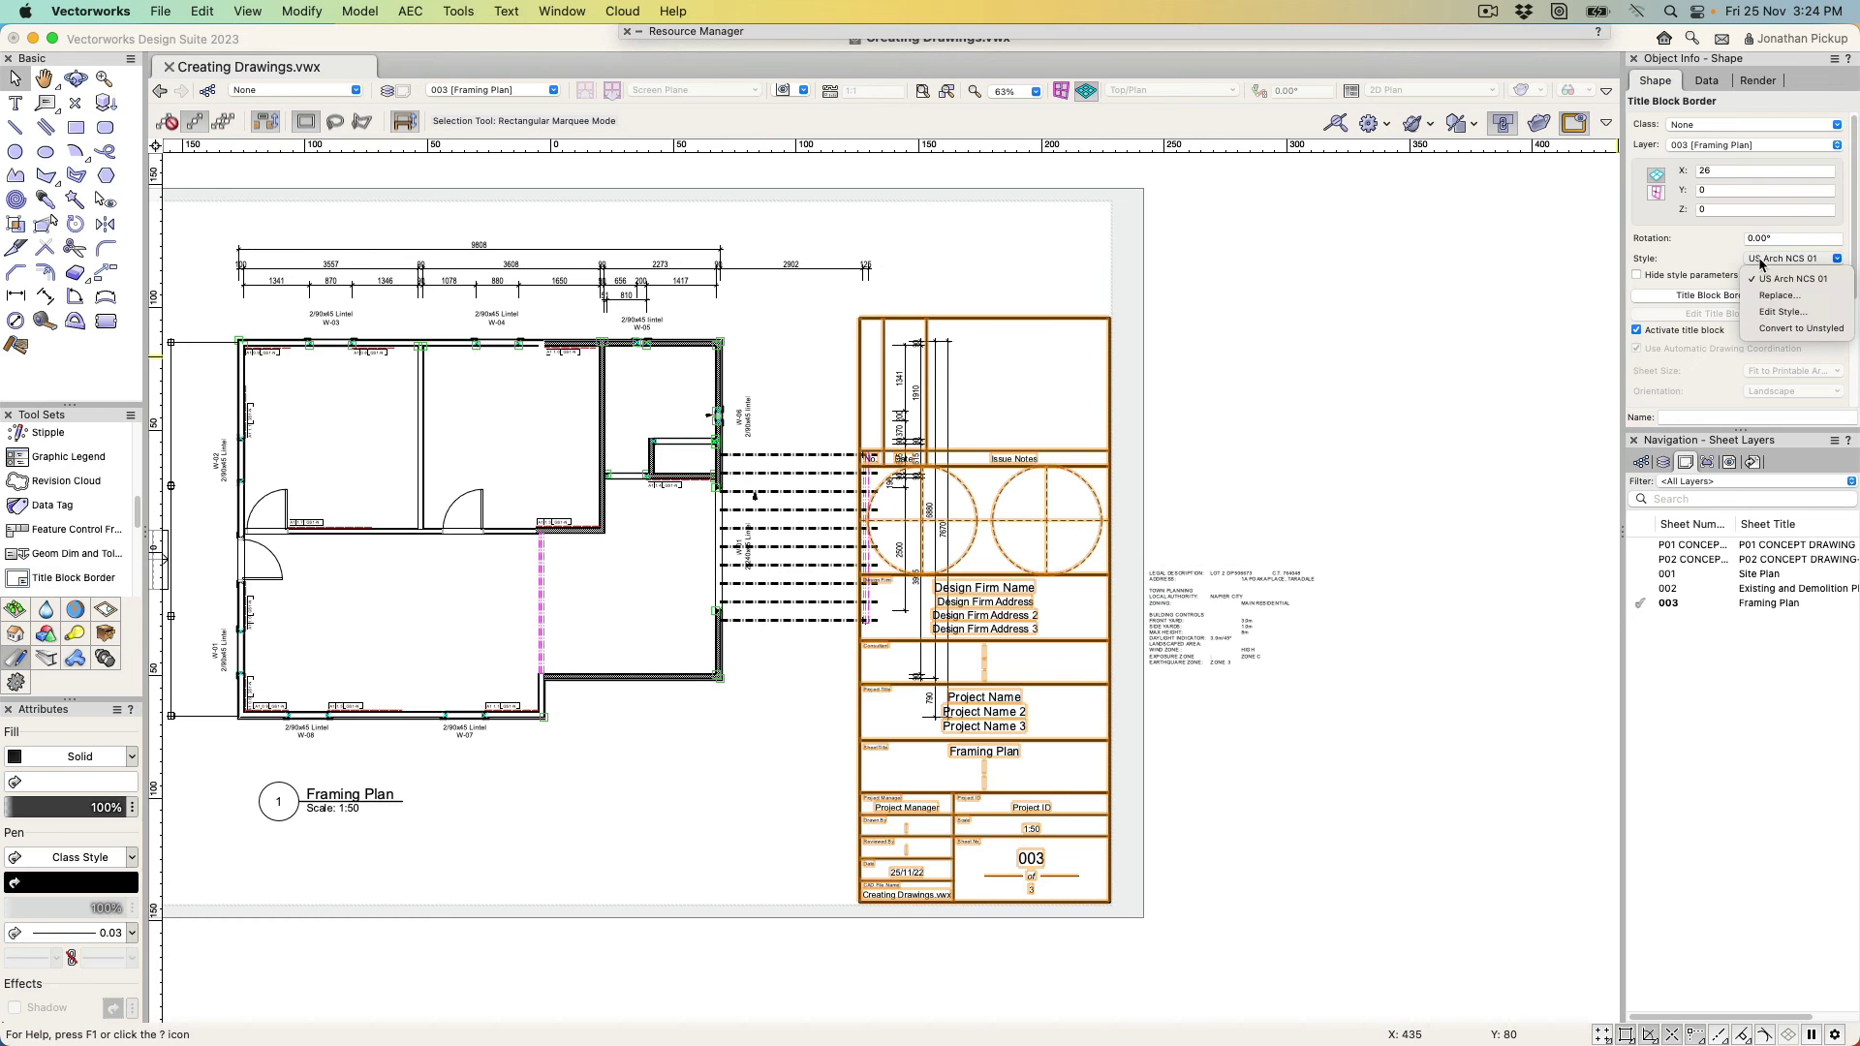
{"action": "left_click", "coordinate": [1760, 314]}
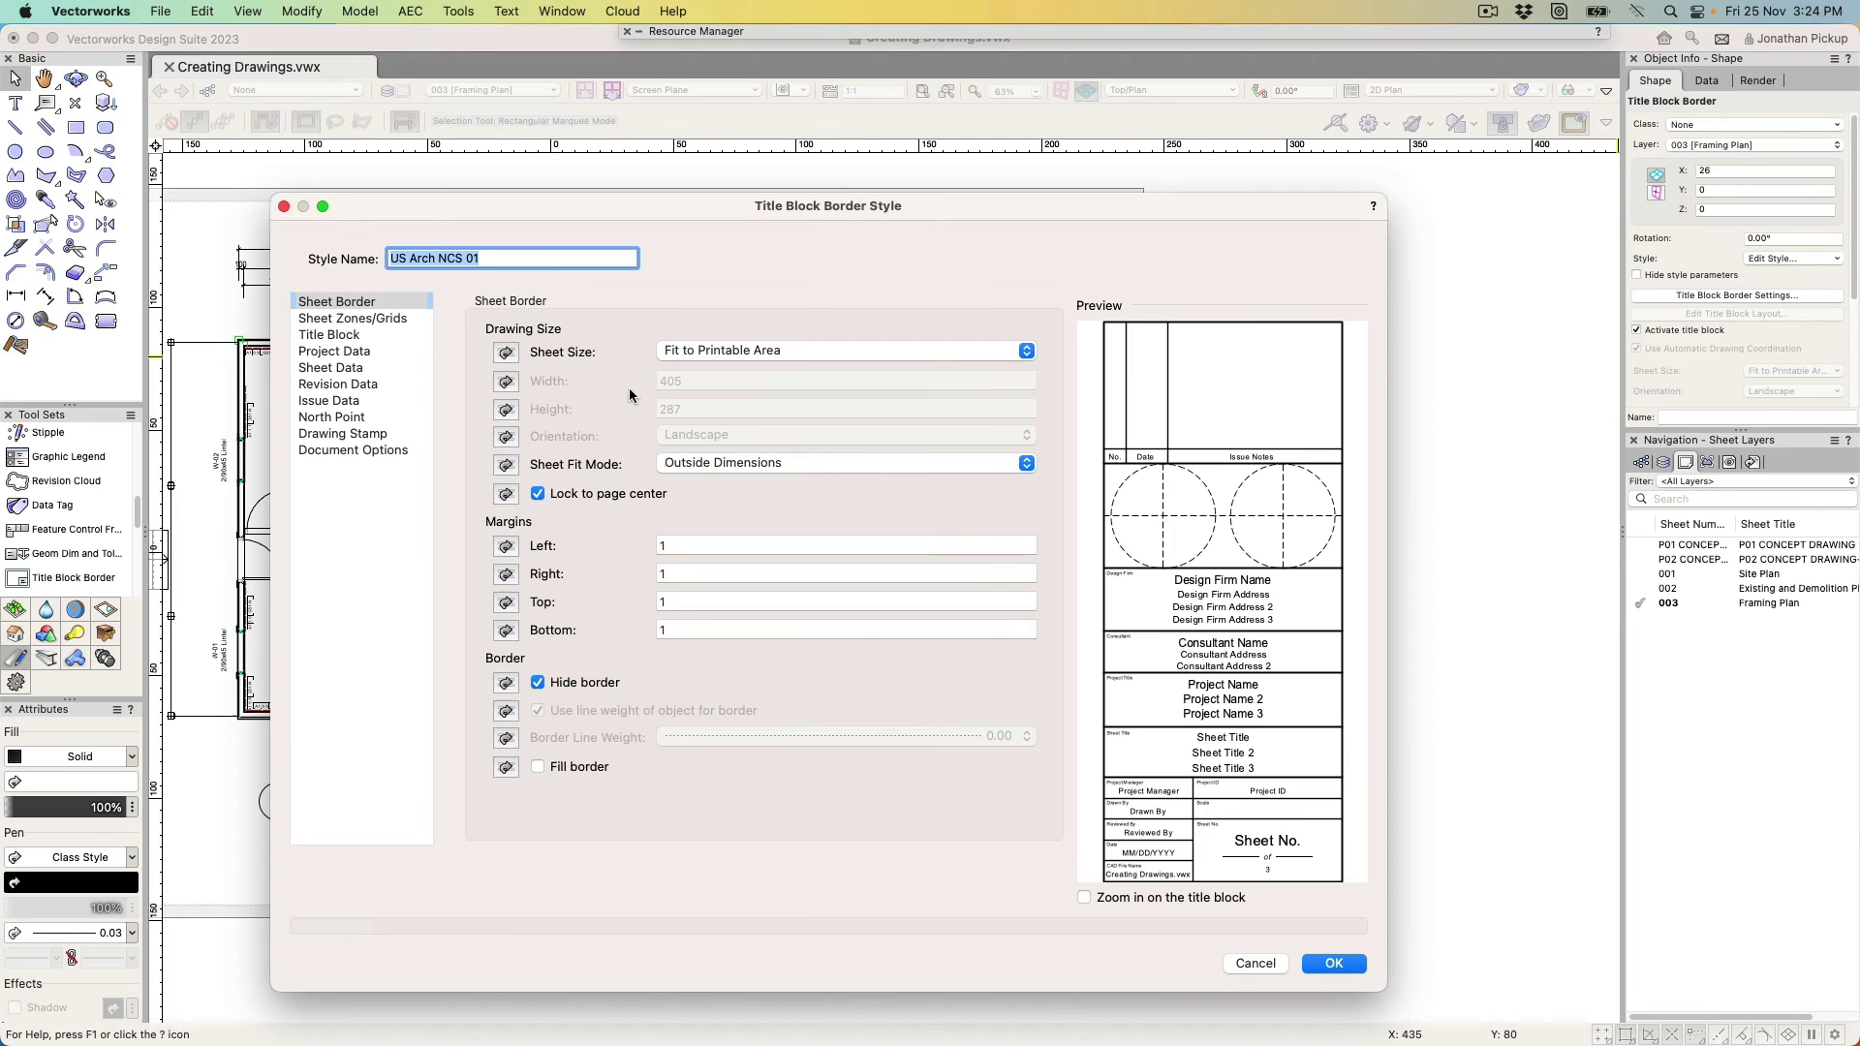
Keep the title block anchored bottom right and set its Scale Factor to 0.65
{"action": "left_click", "coordinate": [353, 335]}
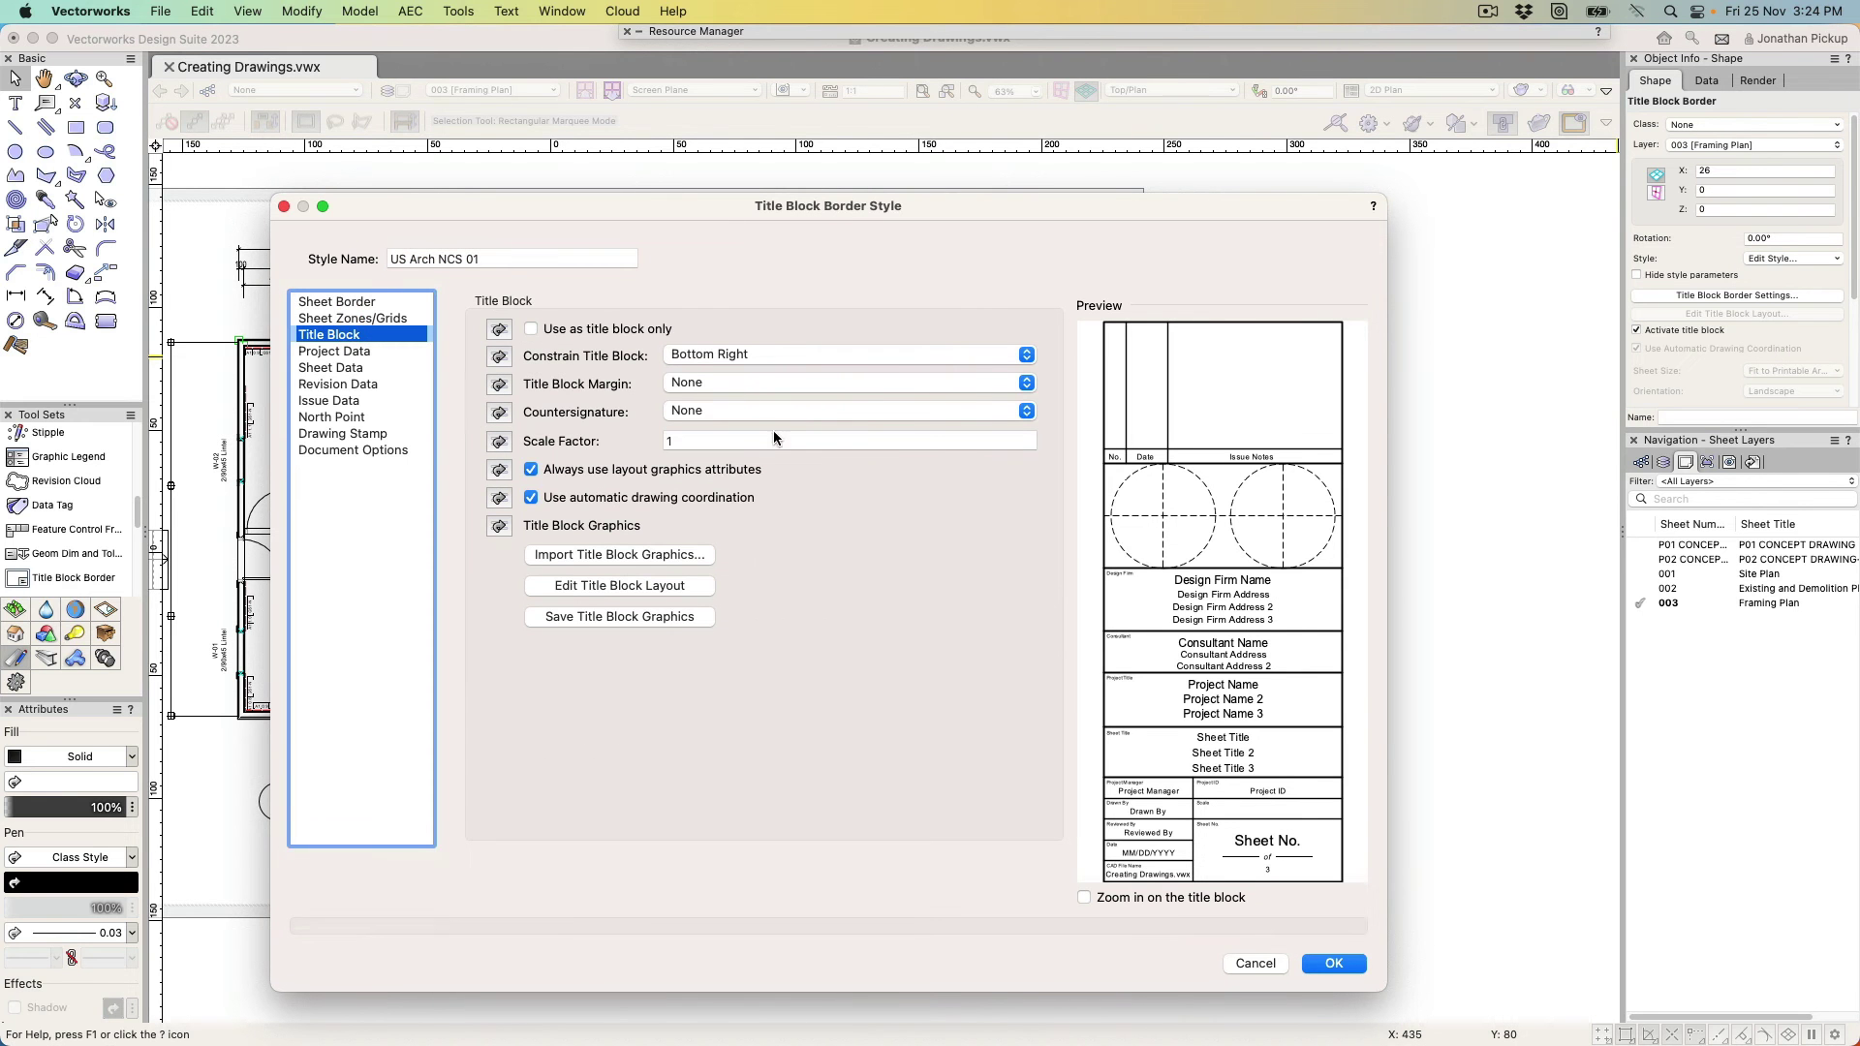
{"action": "left_click", "coordinate": [726, 356]}
{"action": "left_click", "coordinate": [724, 357]}
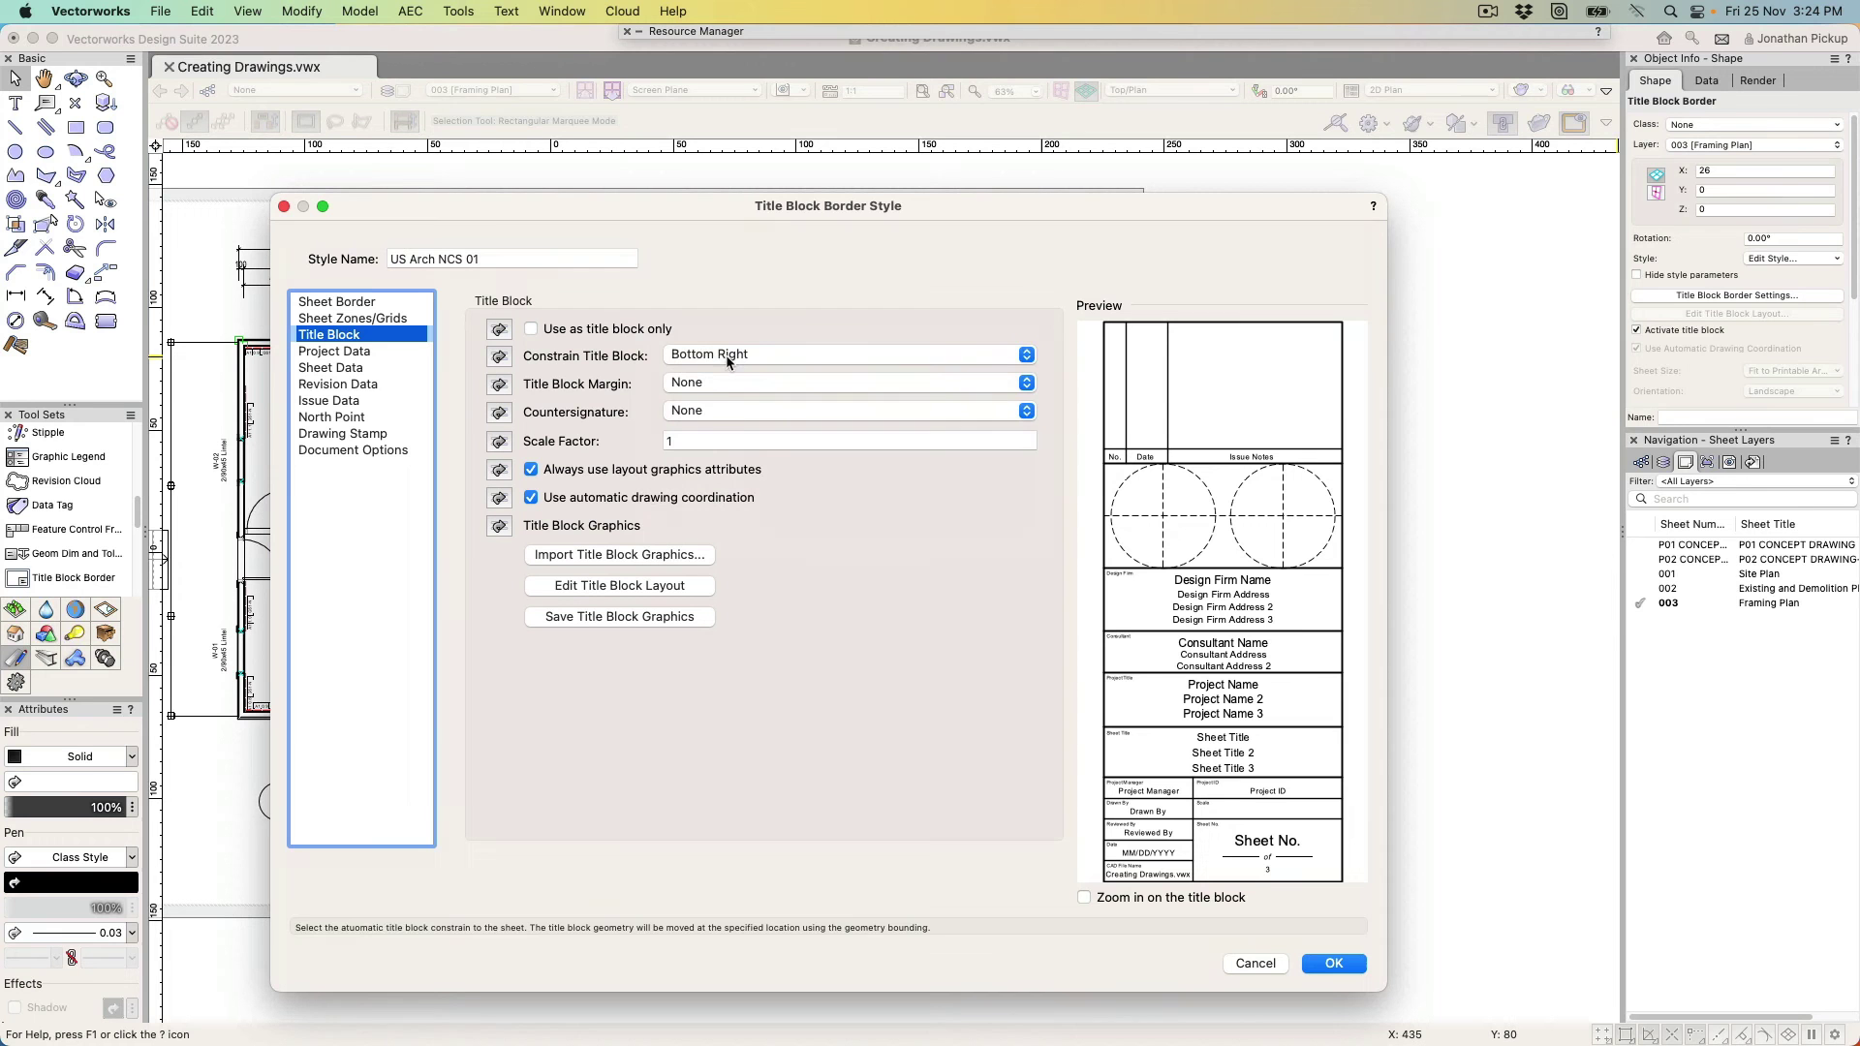
{"action": "key", "text": "Tab"}
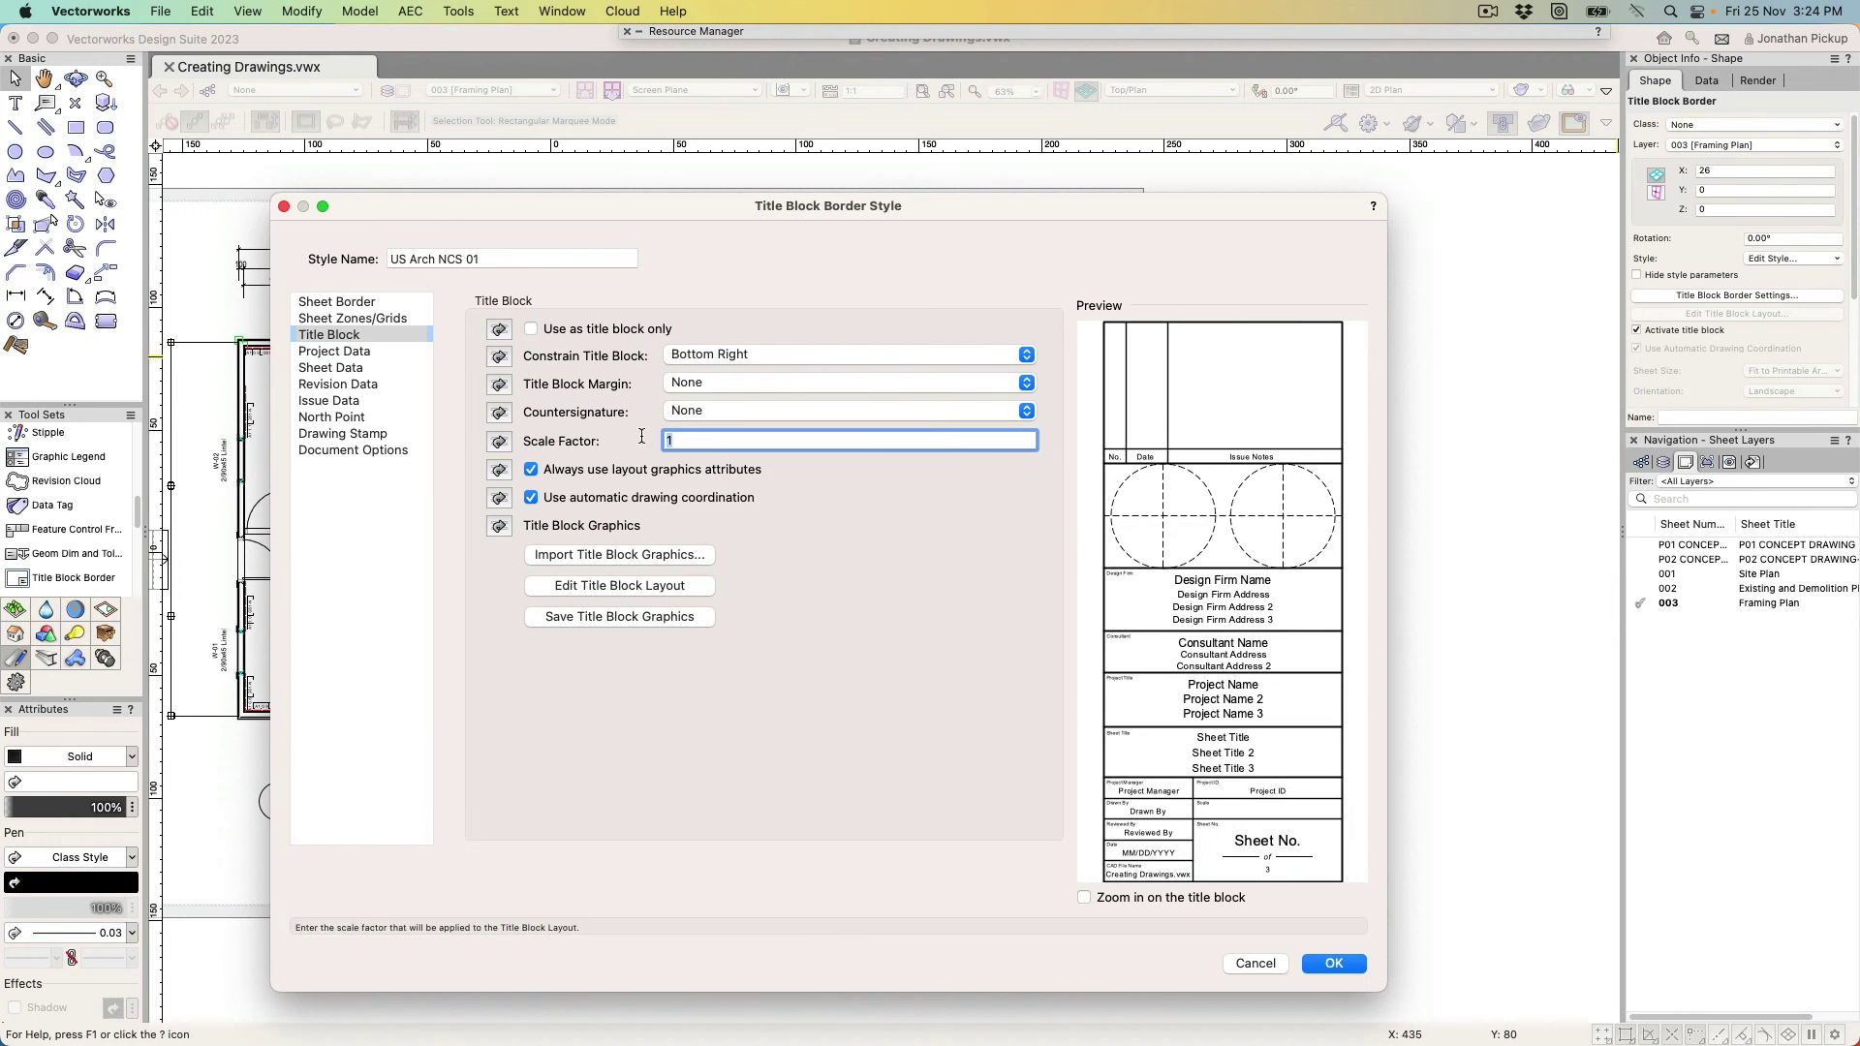
{"action": "key", "text": "BackSpace"}
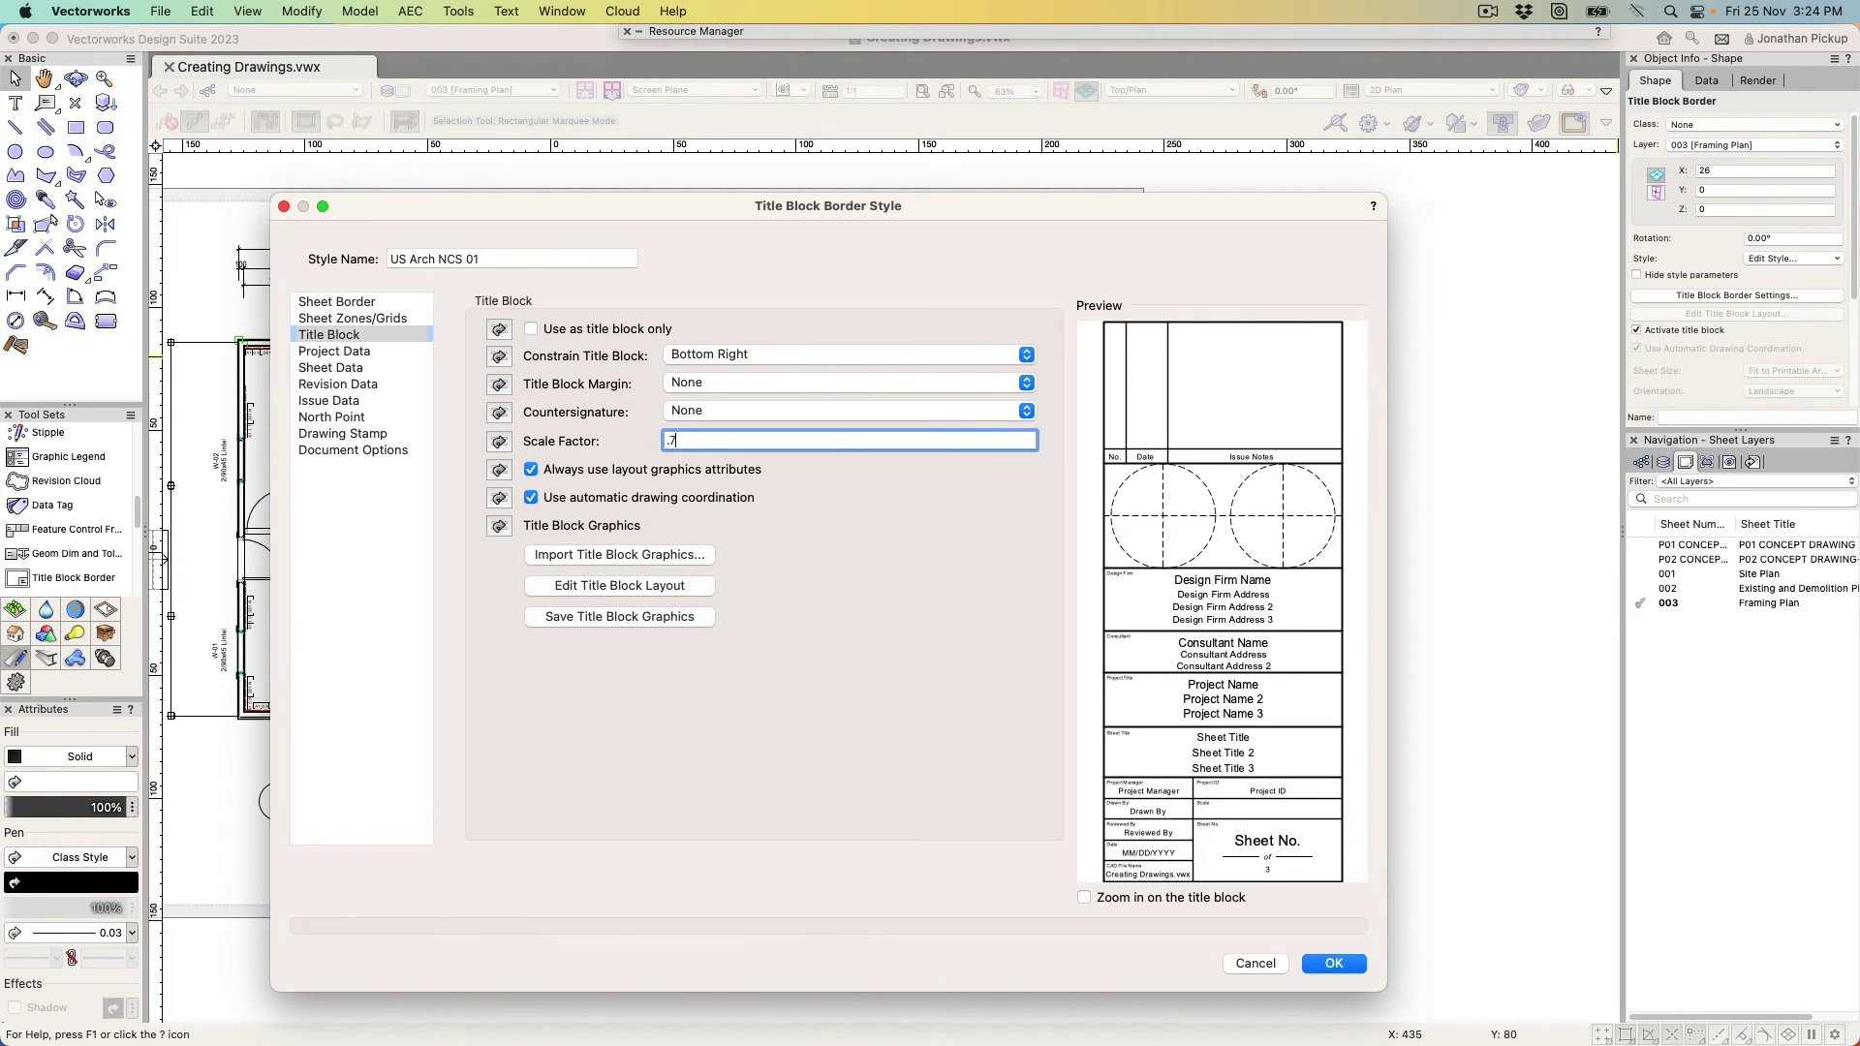
{"action": "type", "text": ".7"}
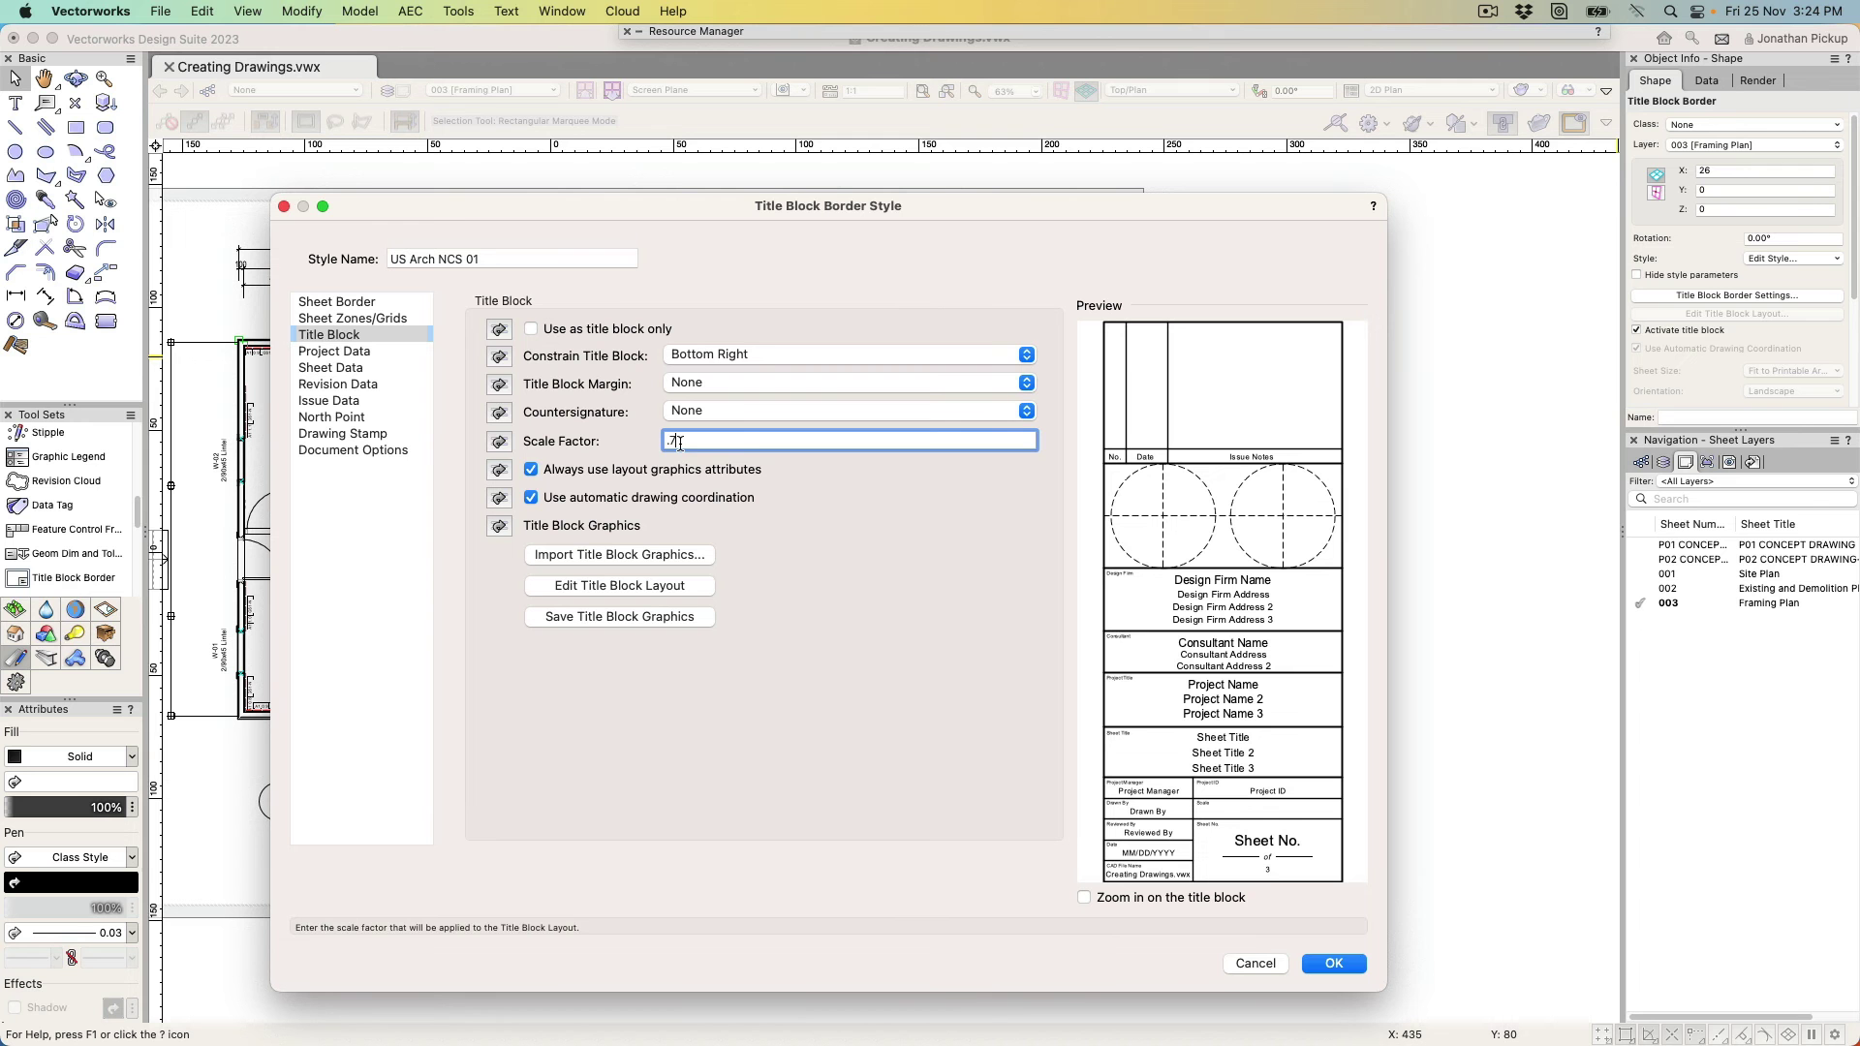
{"action": "key", "text": "BackSpace"}
{"action": "type", "text": "65"}
{"action": "key", "text": "Return"}
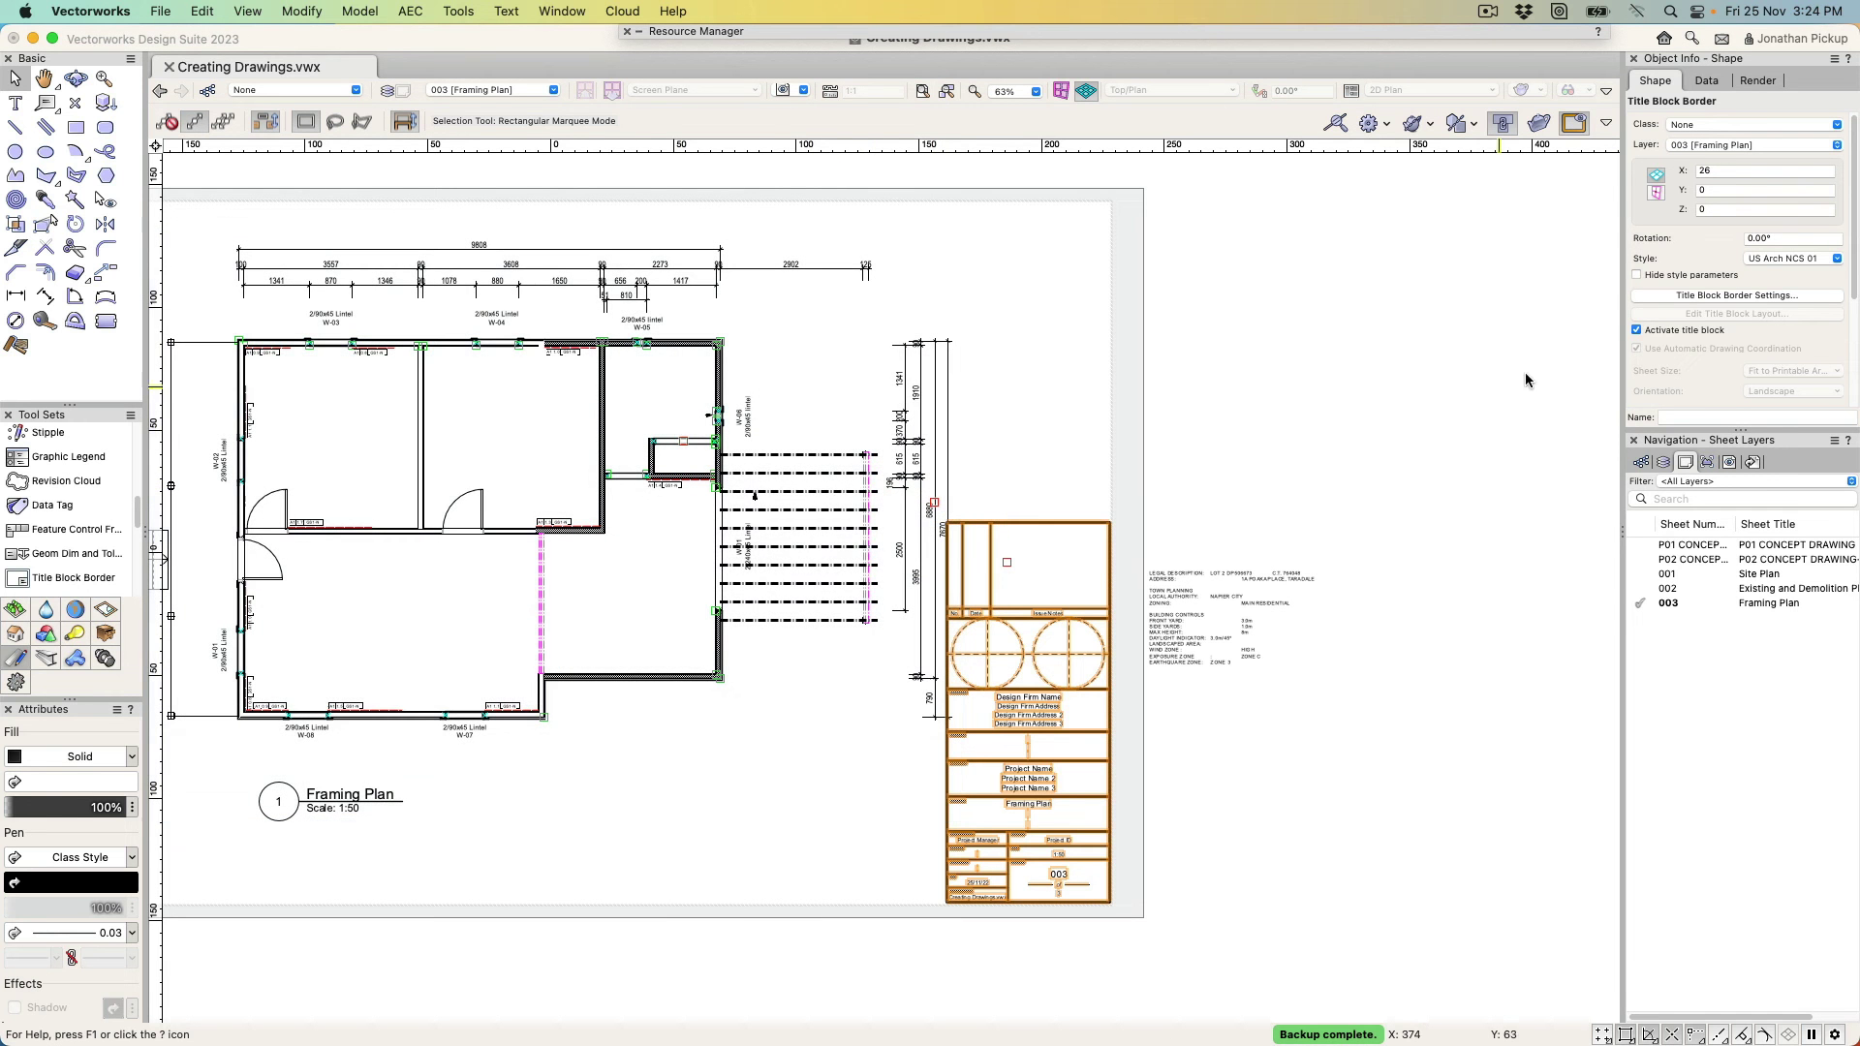
Reopen the style and reduce the title block Scale Factor to 0.6
{"action": "left_click", "coordinate": [1782, 263]}
{"action": "left_click", "coordinate": [1776, 311]}
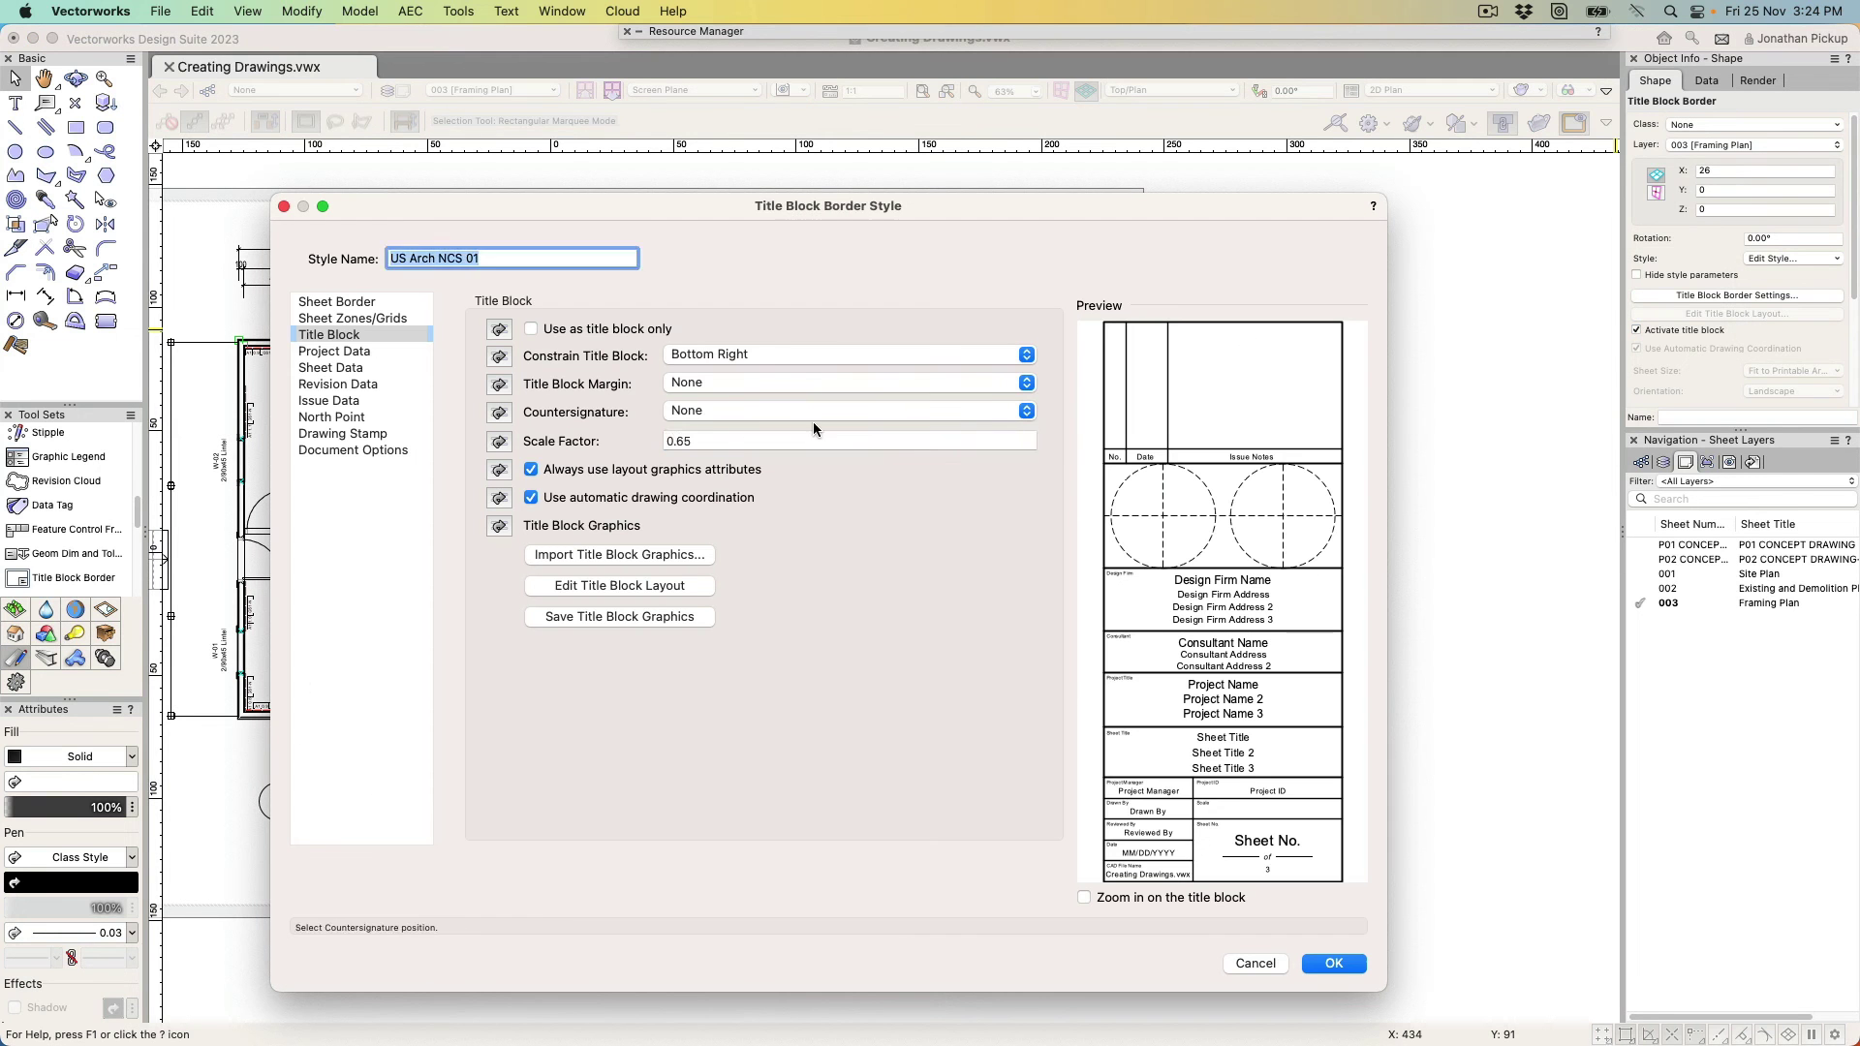
{"action": "left_click", "coordinate": [681, 442]}
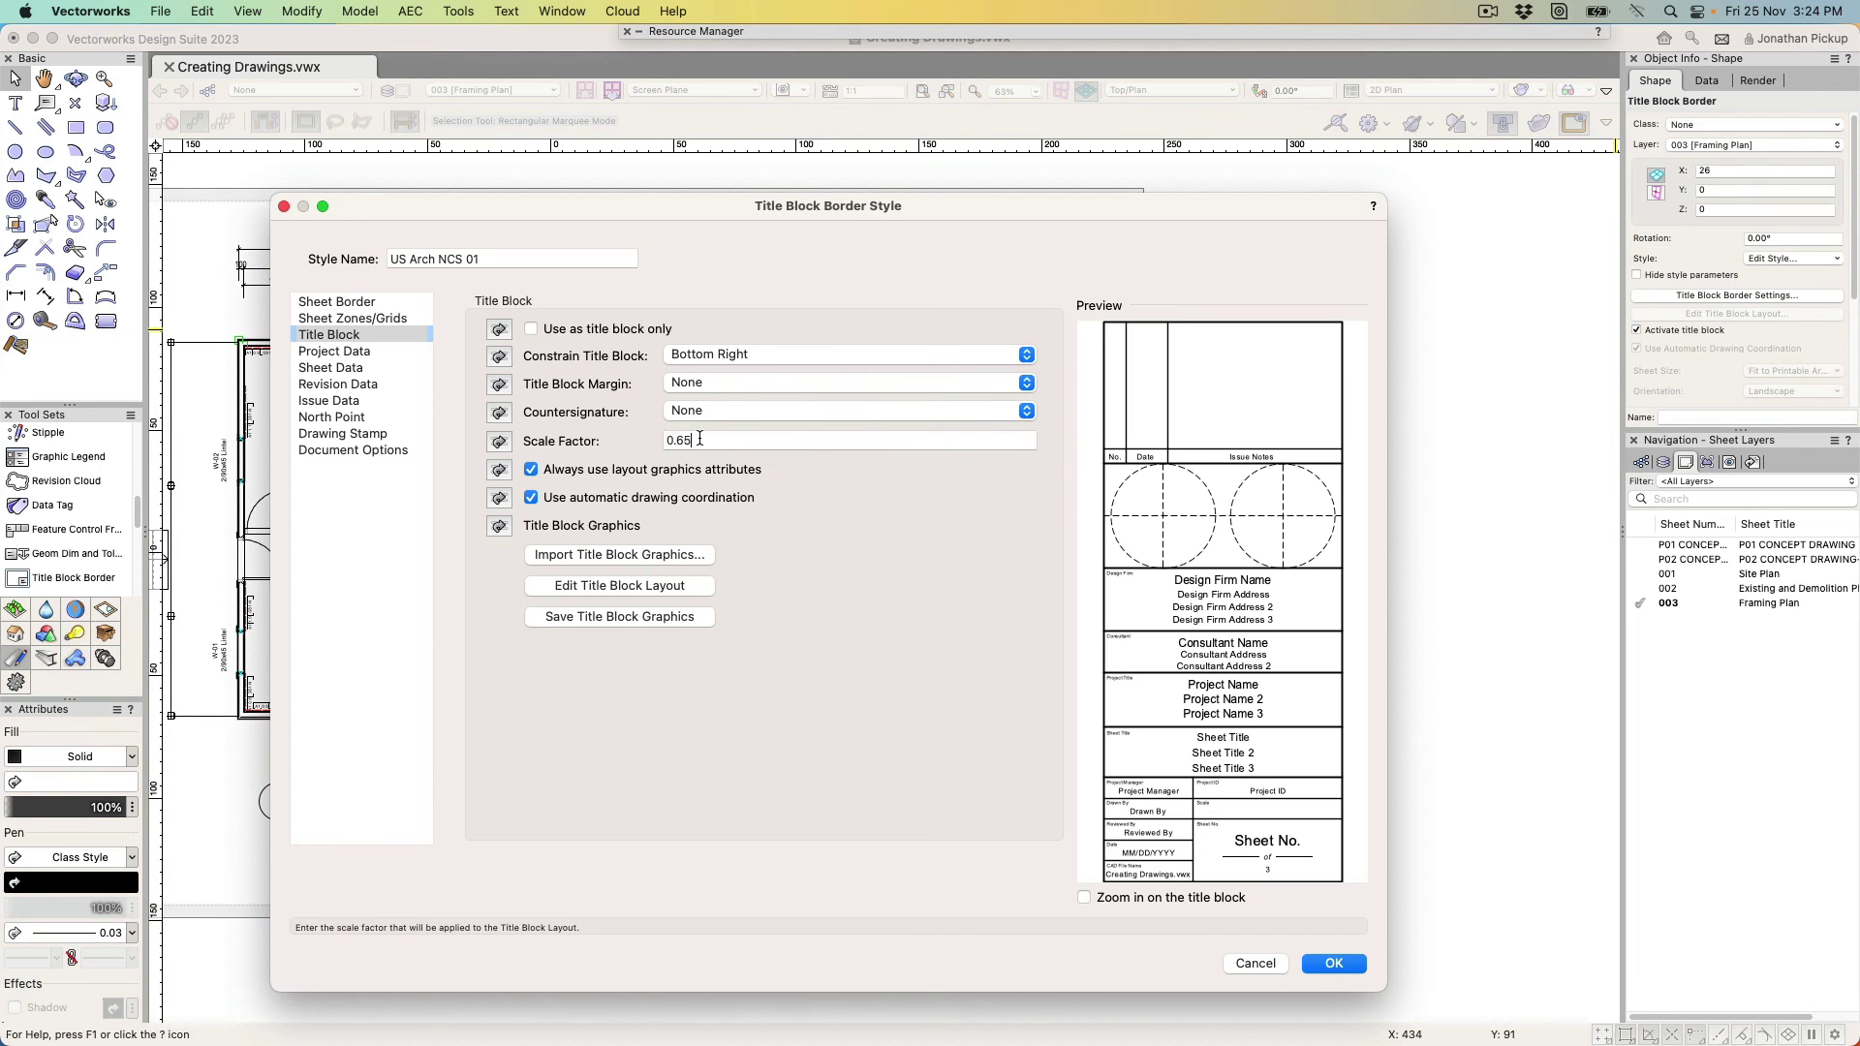
{"action": "key", "text": "BackSpace"}
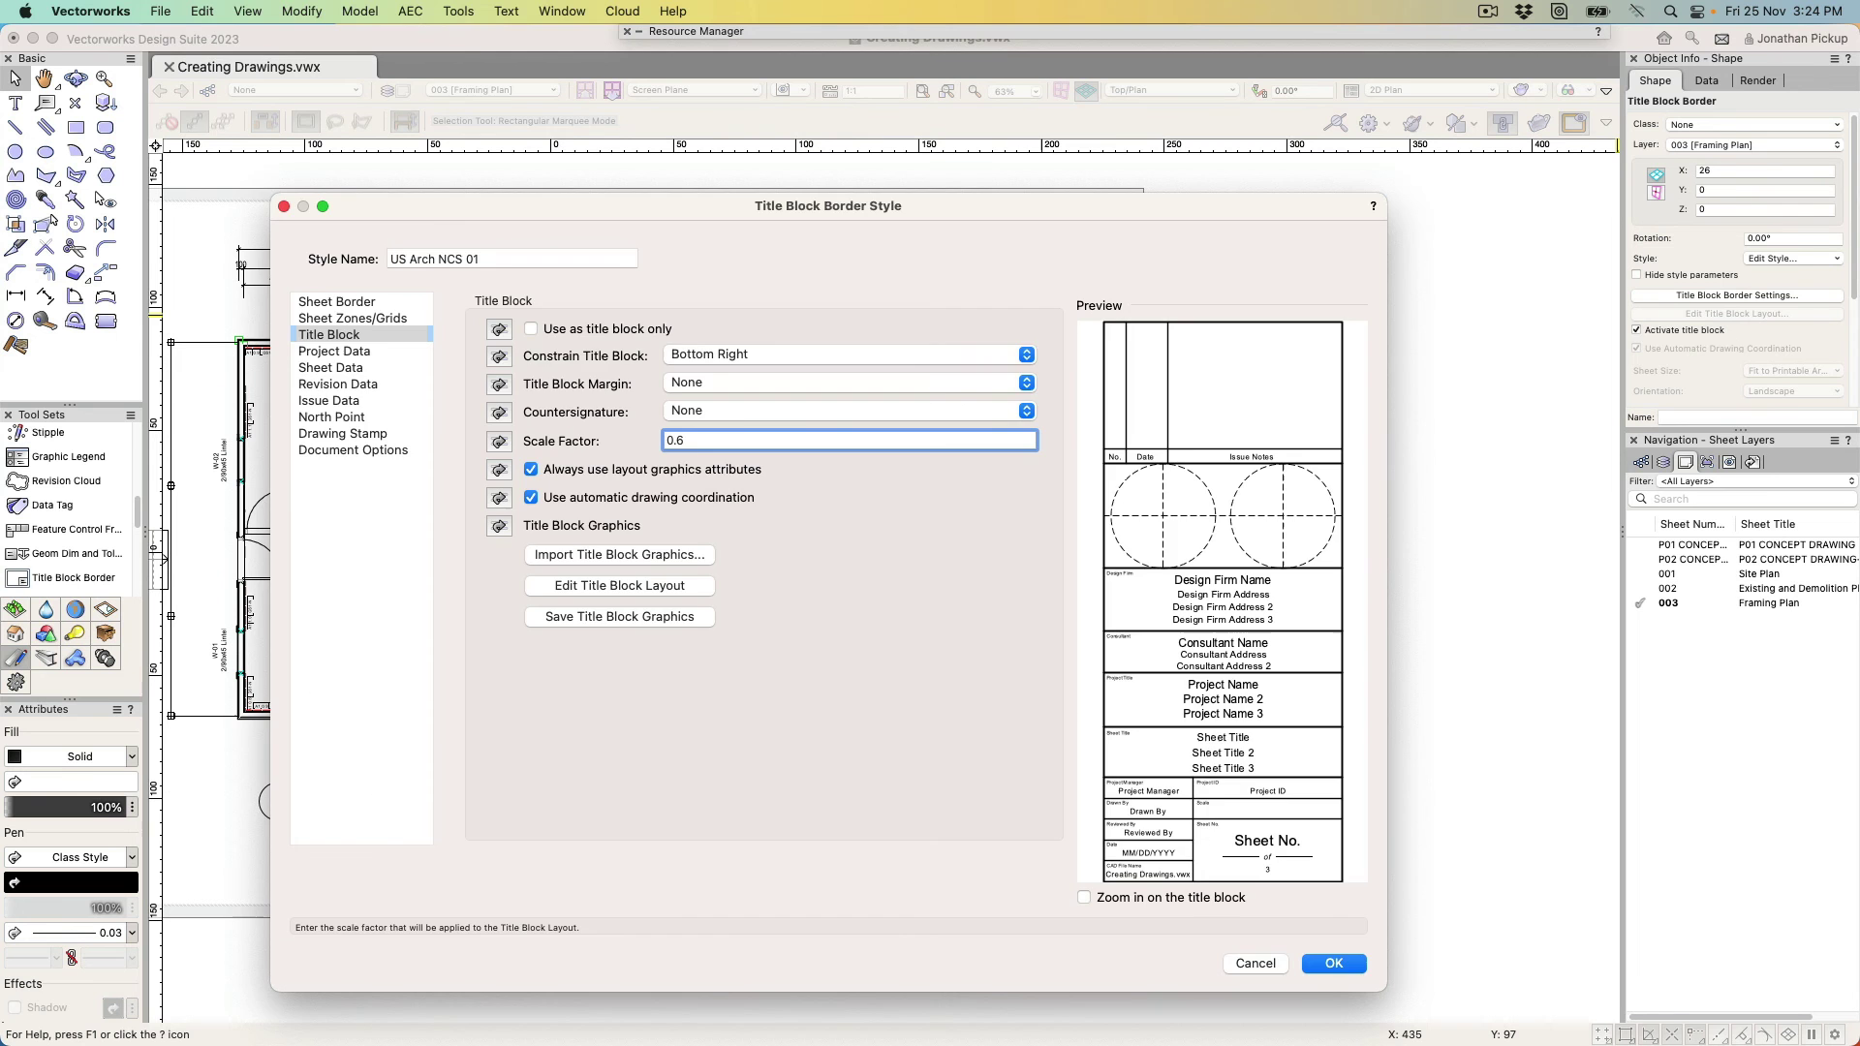
{"action": "key", "text": "Return"}
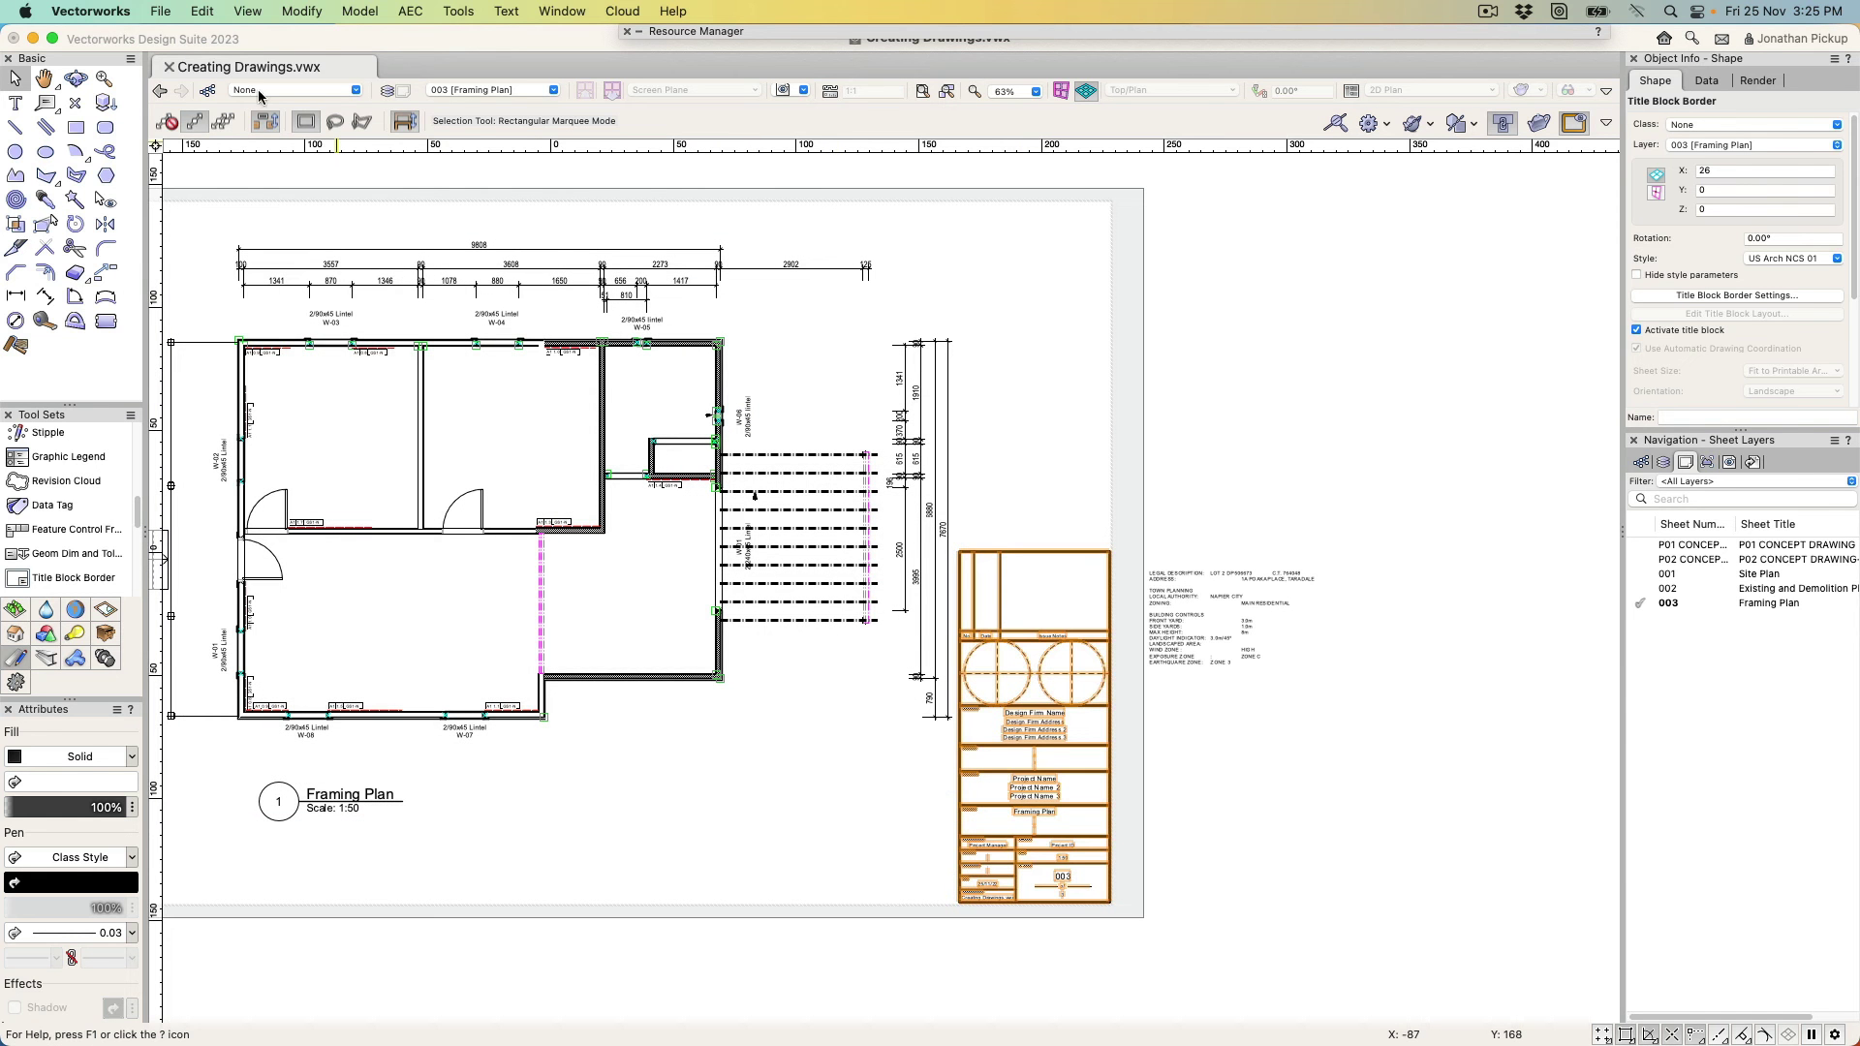
Open the Title Block Manager and set the project ID to 1234
{"action": "left_click", "coordinate": [158, 11]}
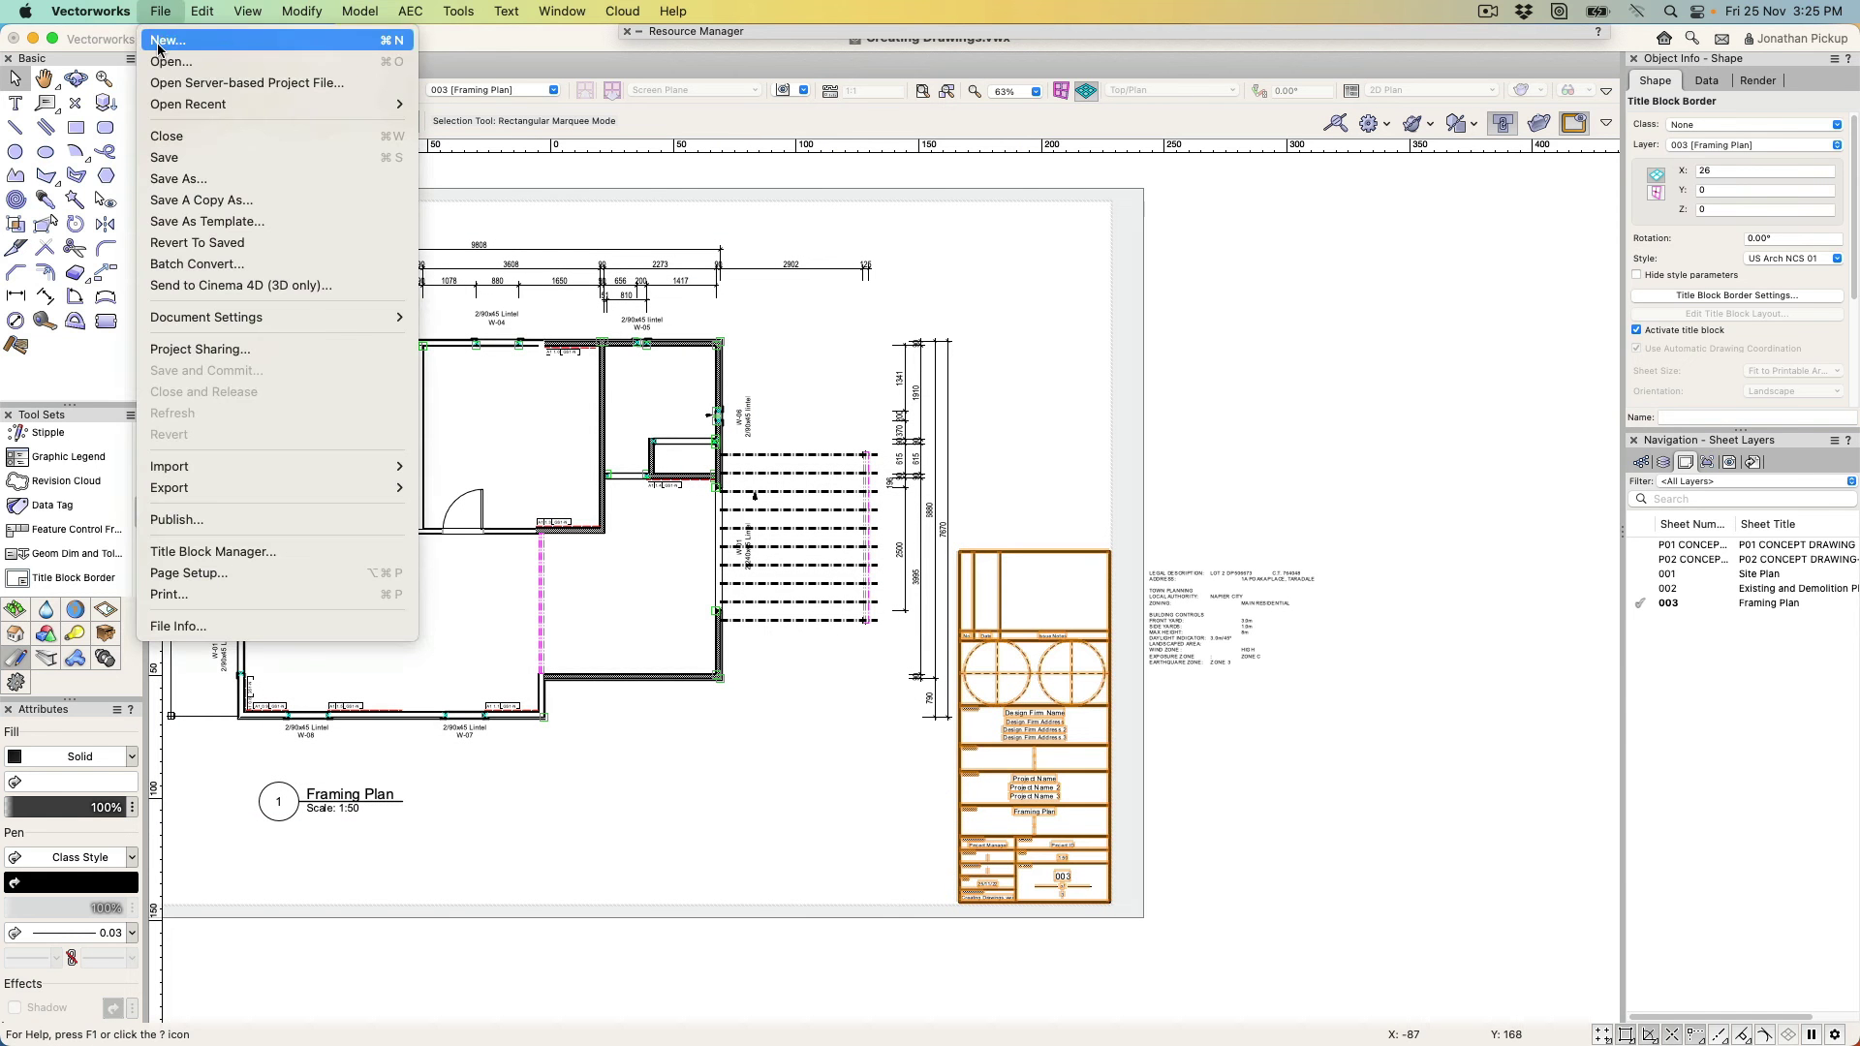
{"action": "left_click", "coordinate": [182, 554]}
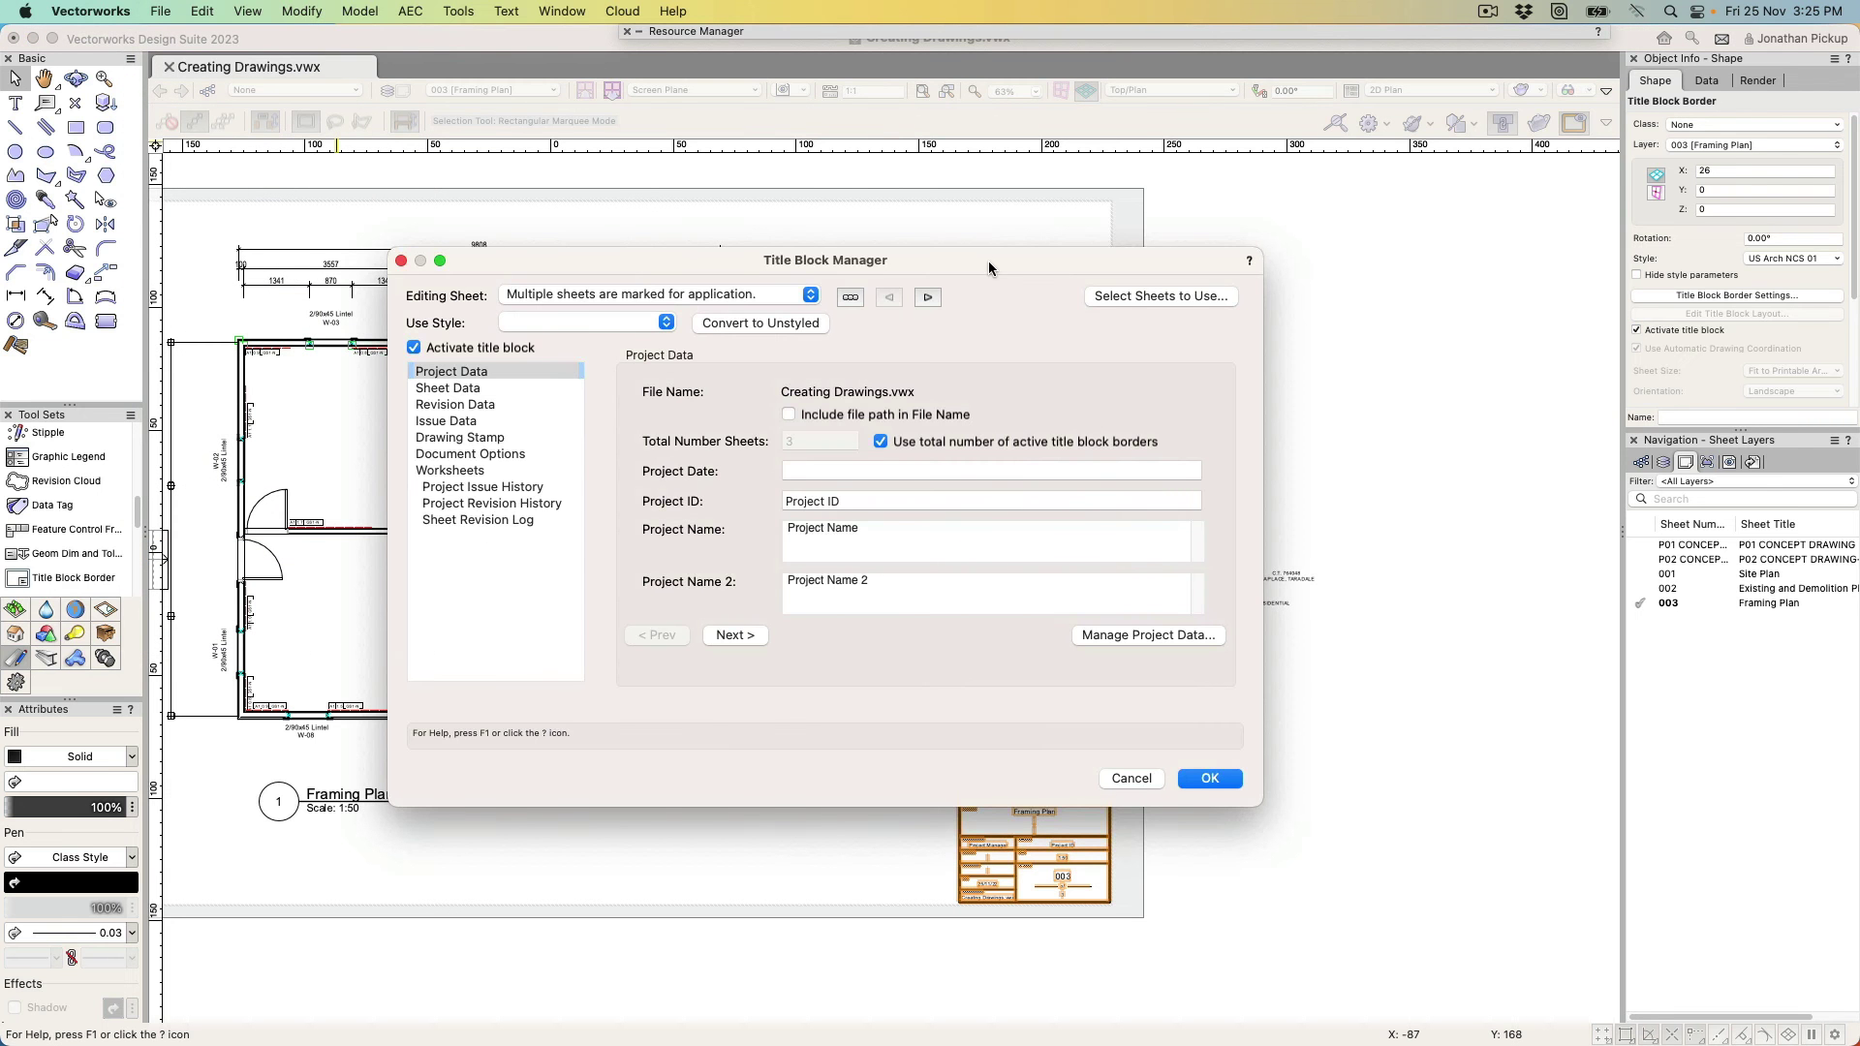
{"action": "left_click", "coordinate": [760, 498]}
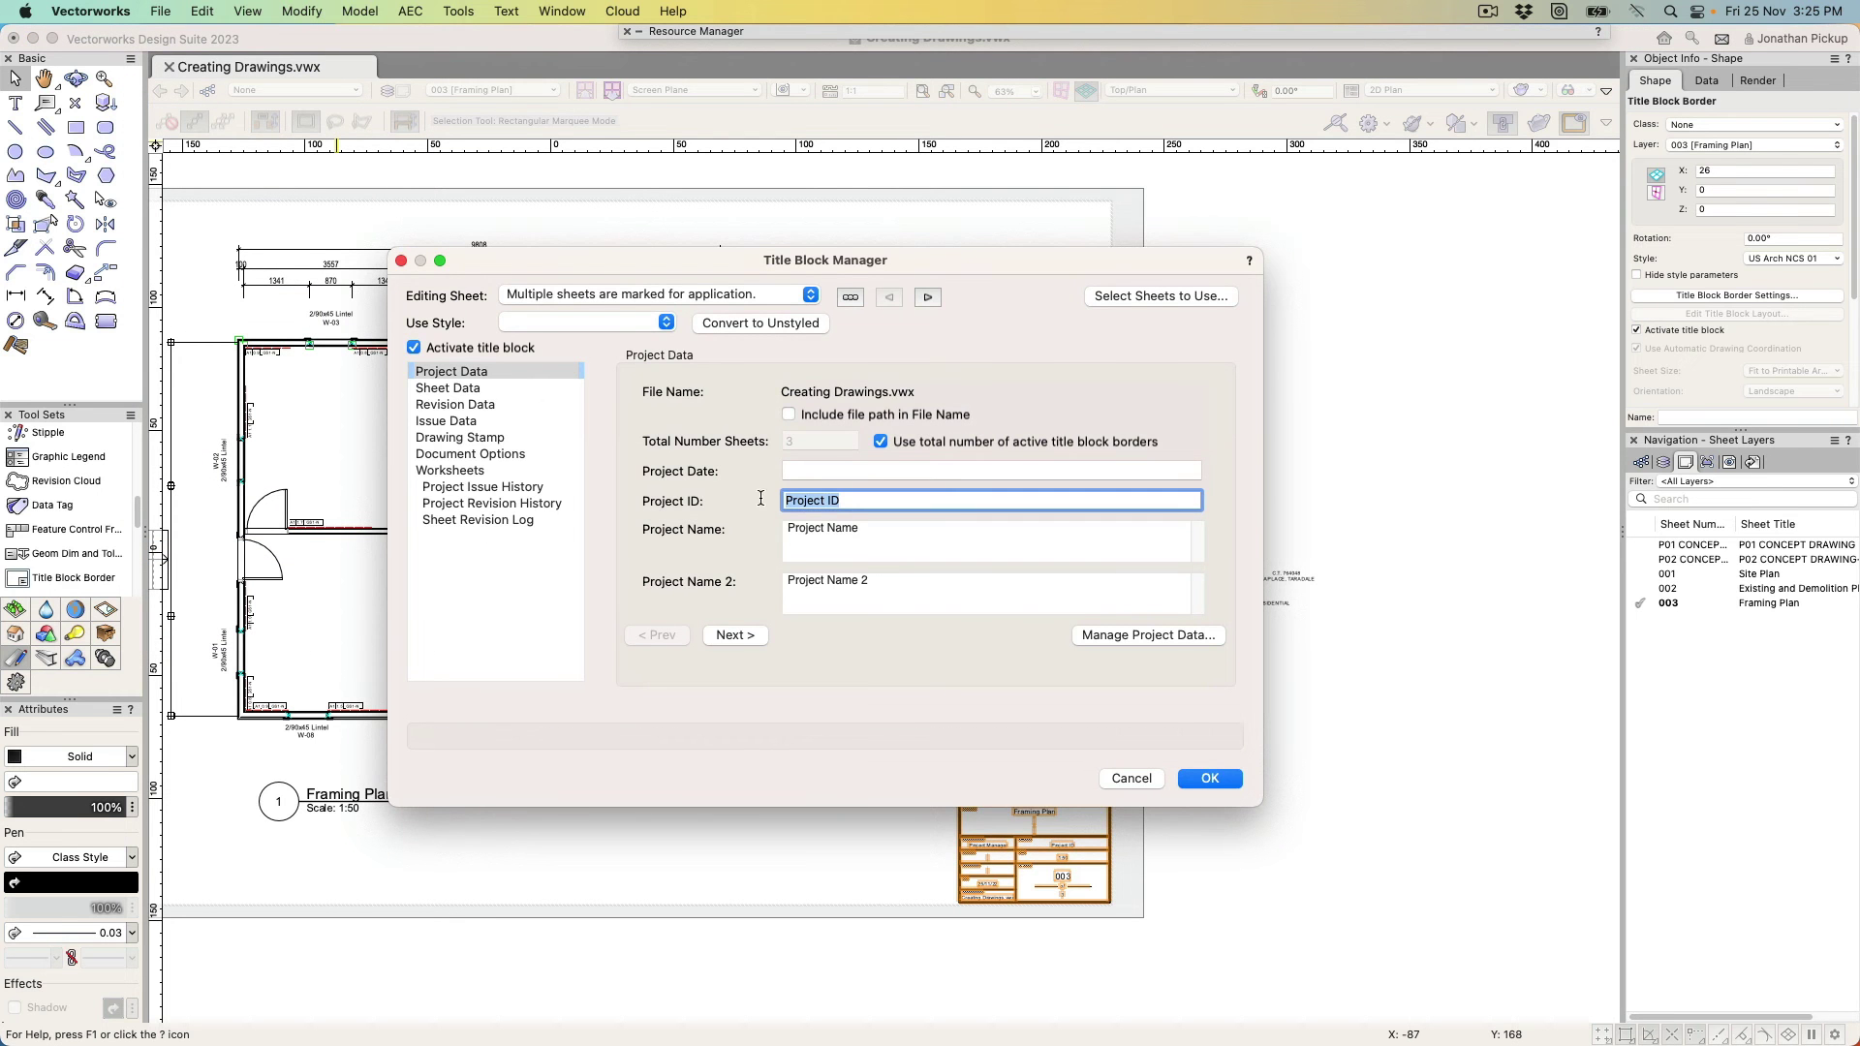
{"action": "type", "text": "1"}
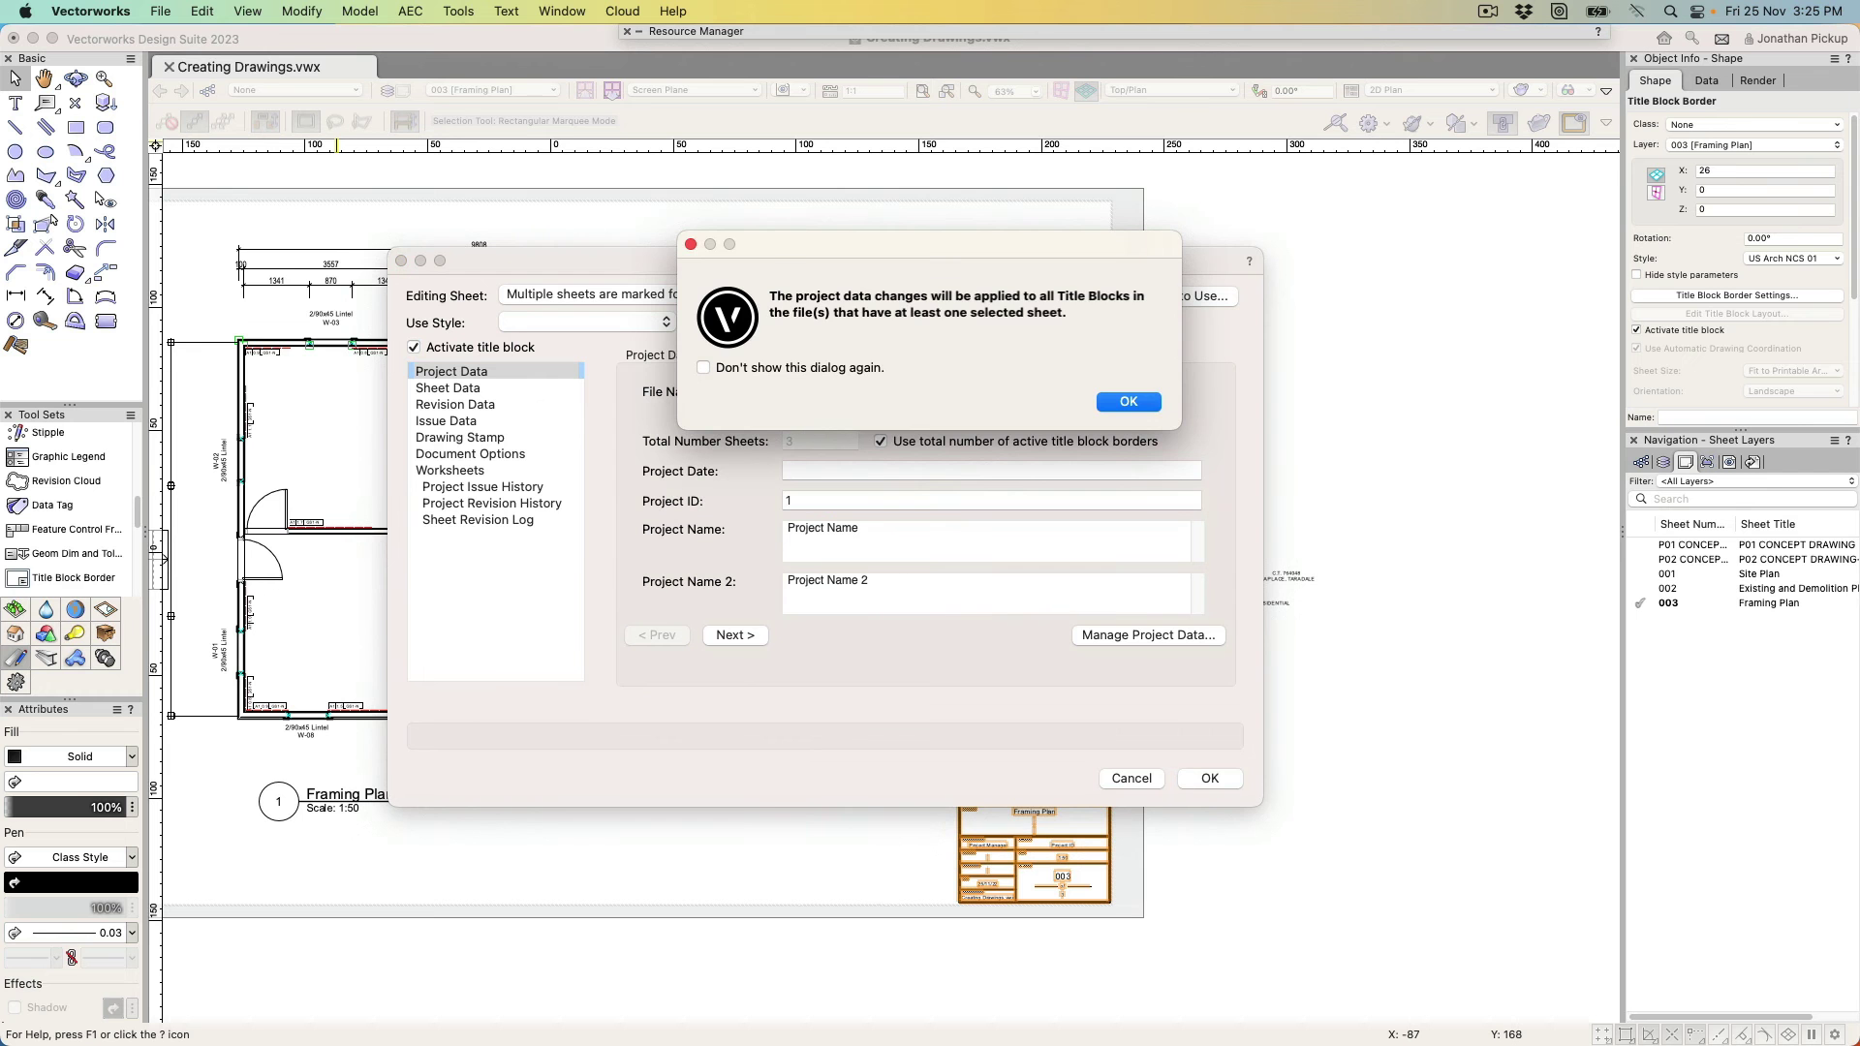
{"action": "left_click", "coordinate": [1128, 401]}
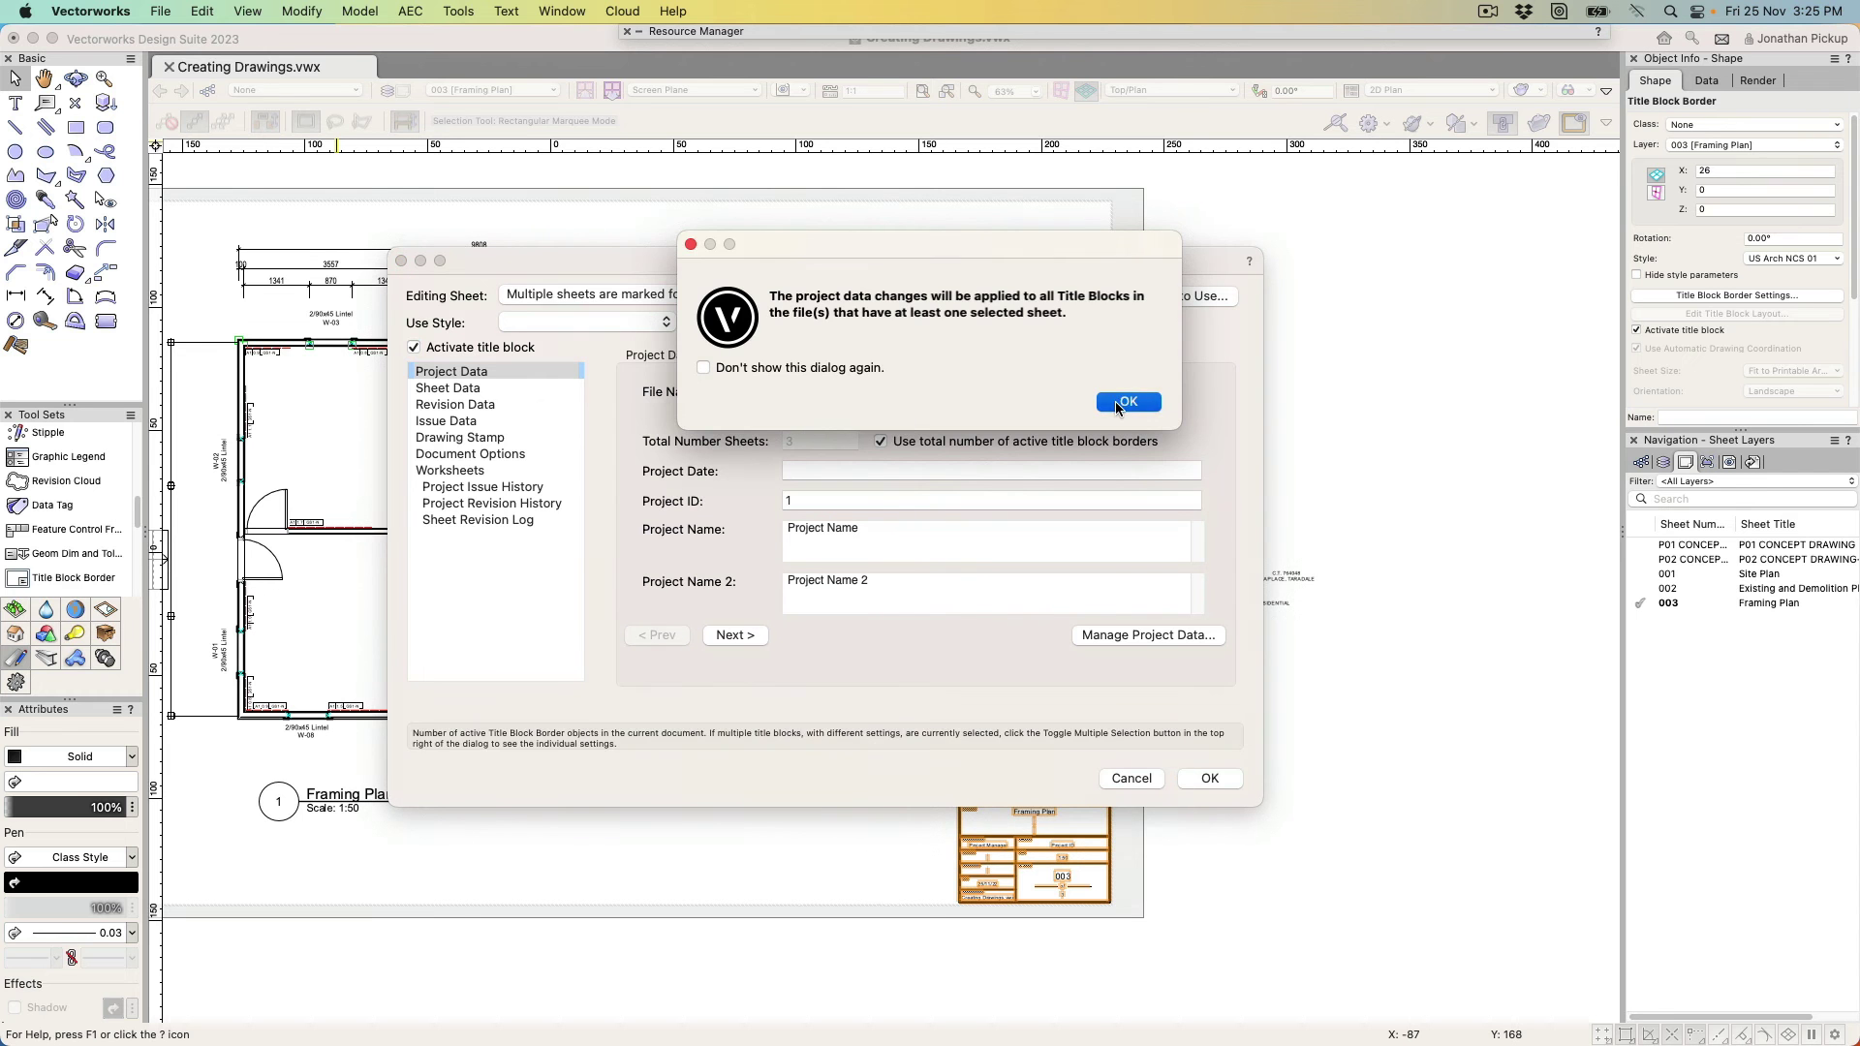
{"action": "type", "text": "234"}
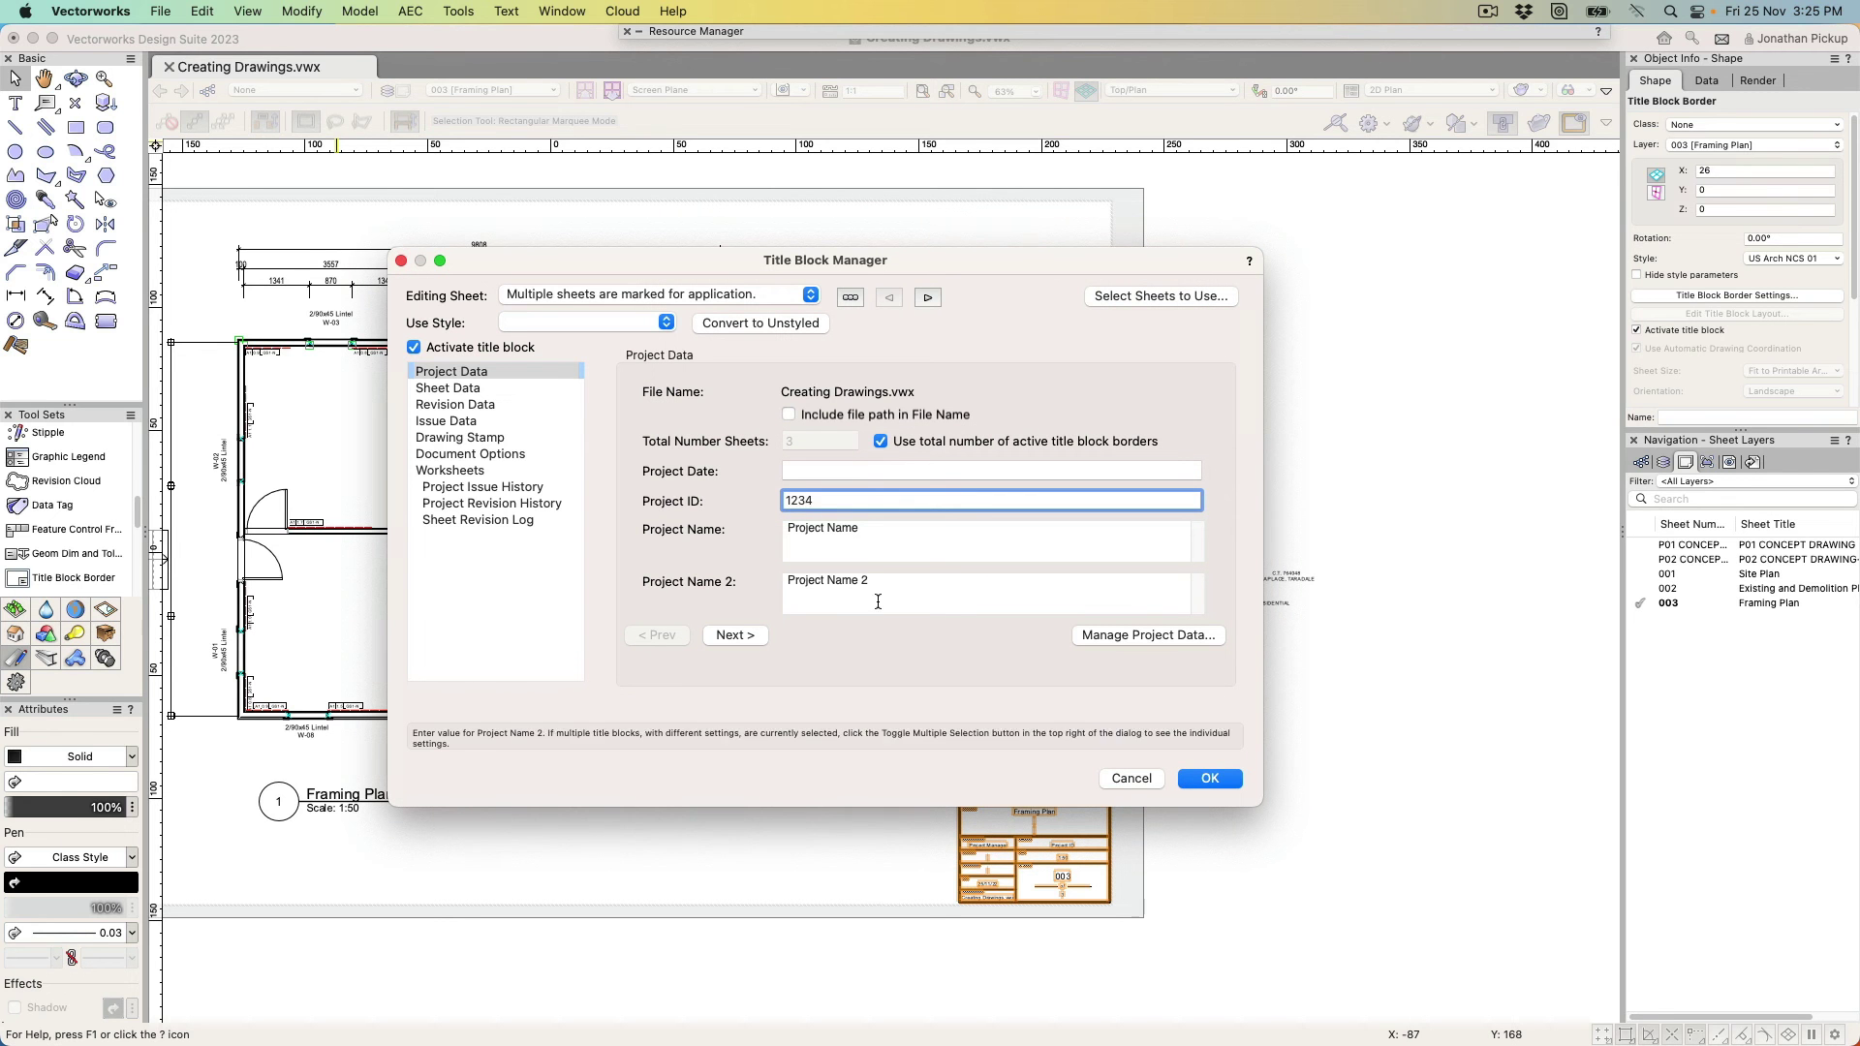
{"action": "key", "text": "Tab"}
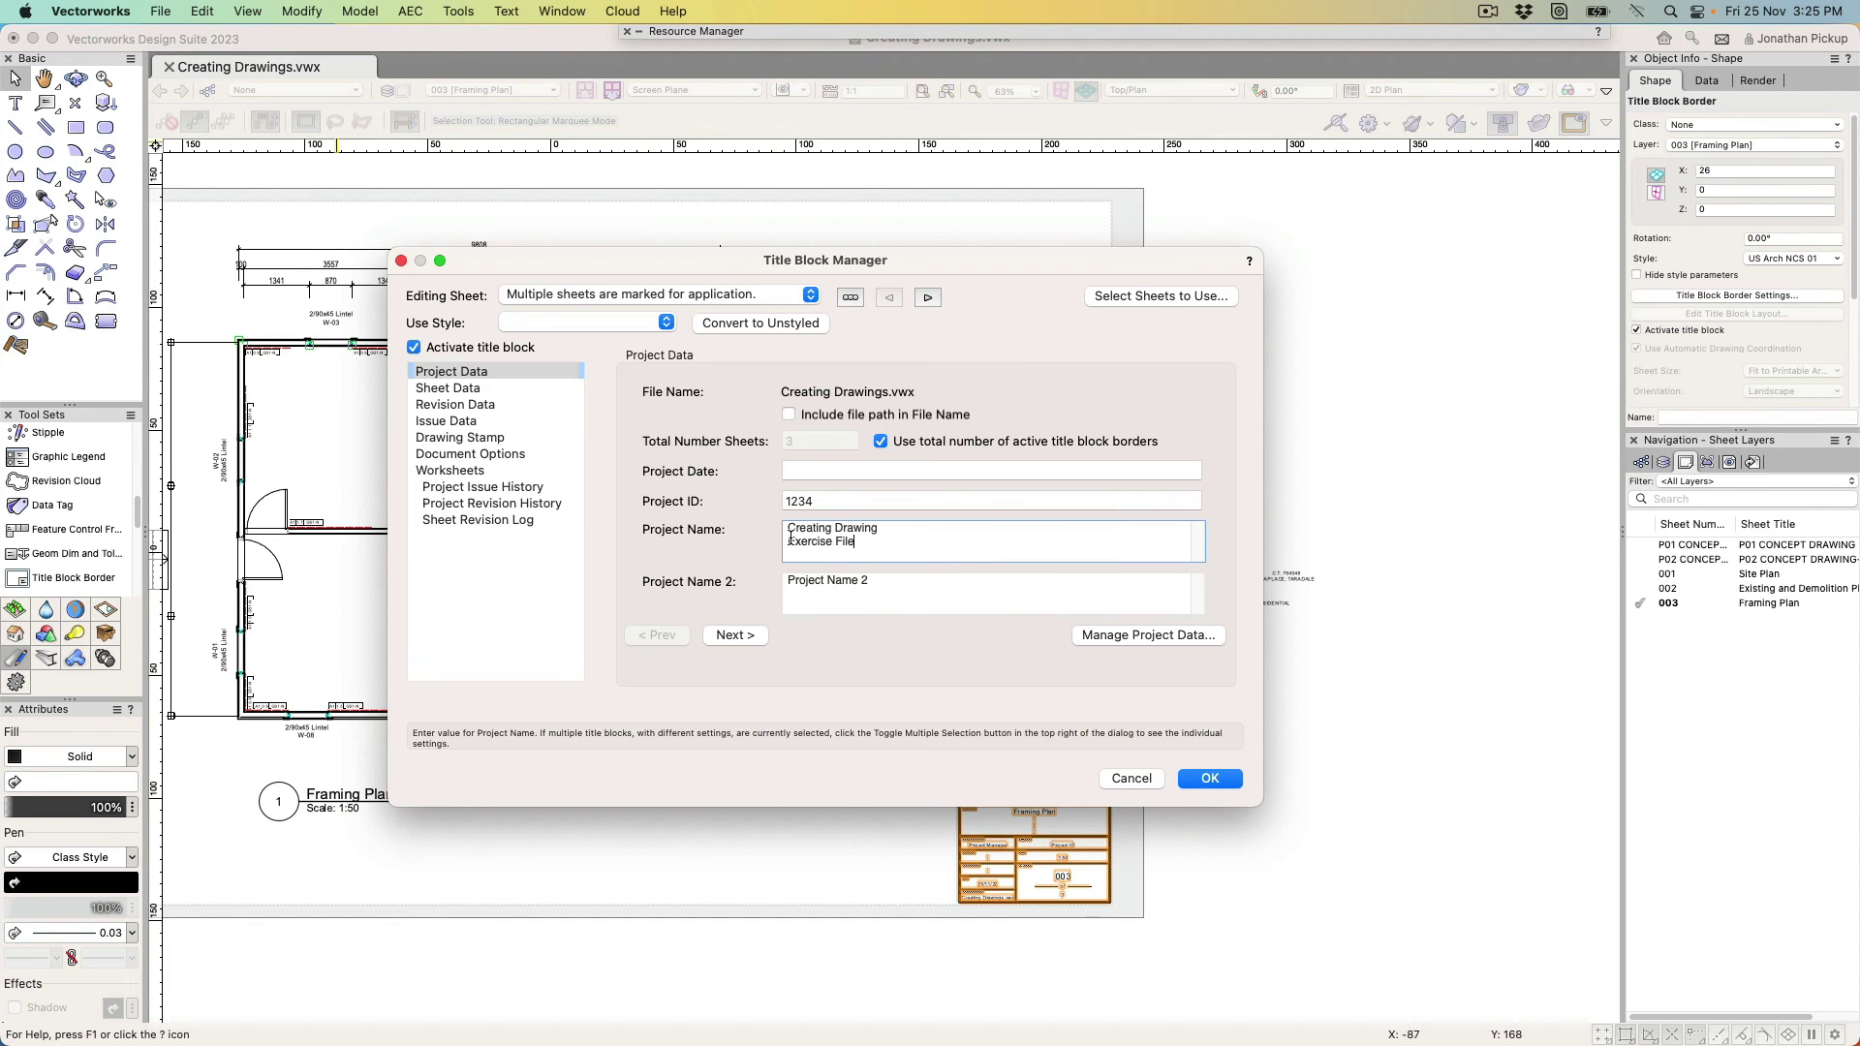
Clear the Project Name 2 and Project Name 3 placeholder text
{"action": "left_click", "coordinate": [903, 582]}
{"action": "left_click_drag", "start_coordinate": [904, 582], "coordinate": [736, 578]}
{"action": "key", "text": "BackSpace"}
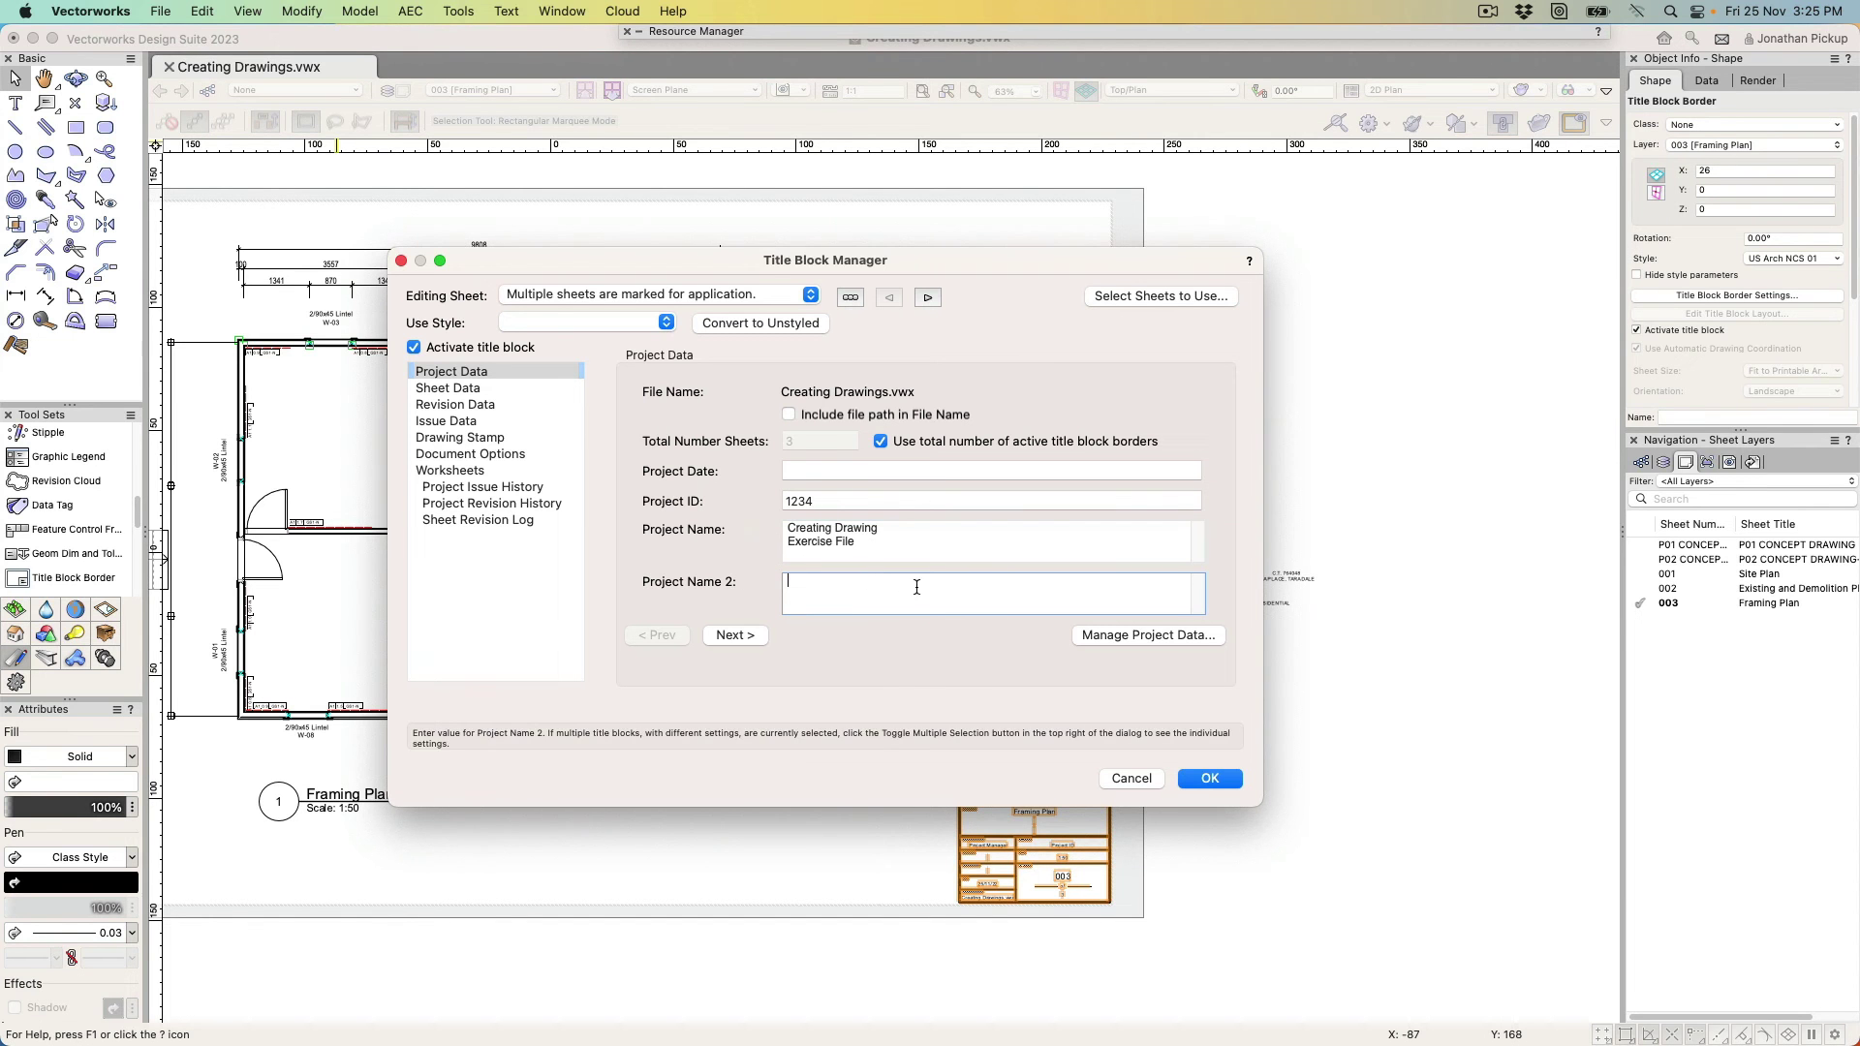
{"action": "left_click", "coordinate": [738, 635]}
{"action": "left_click_drag", "start_coordinate": [905, 418], "coordinate": [764, 390]}
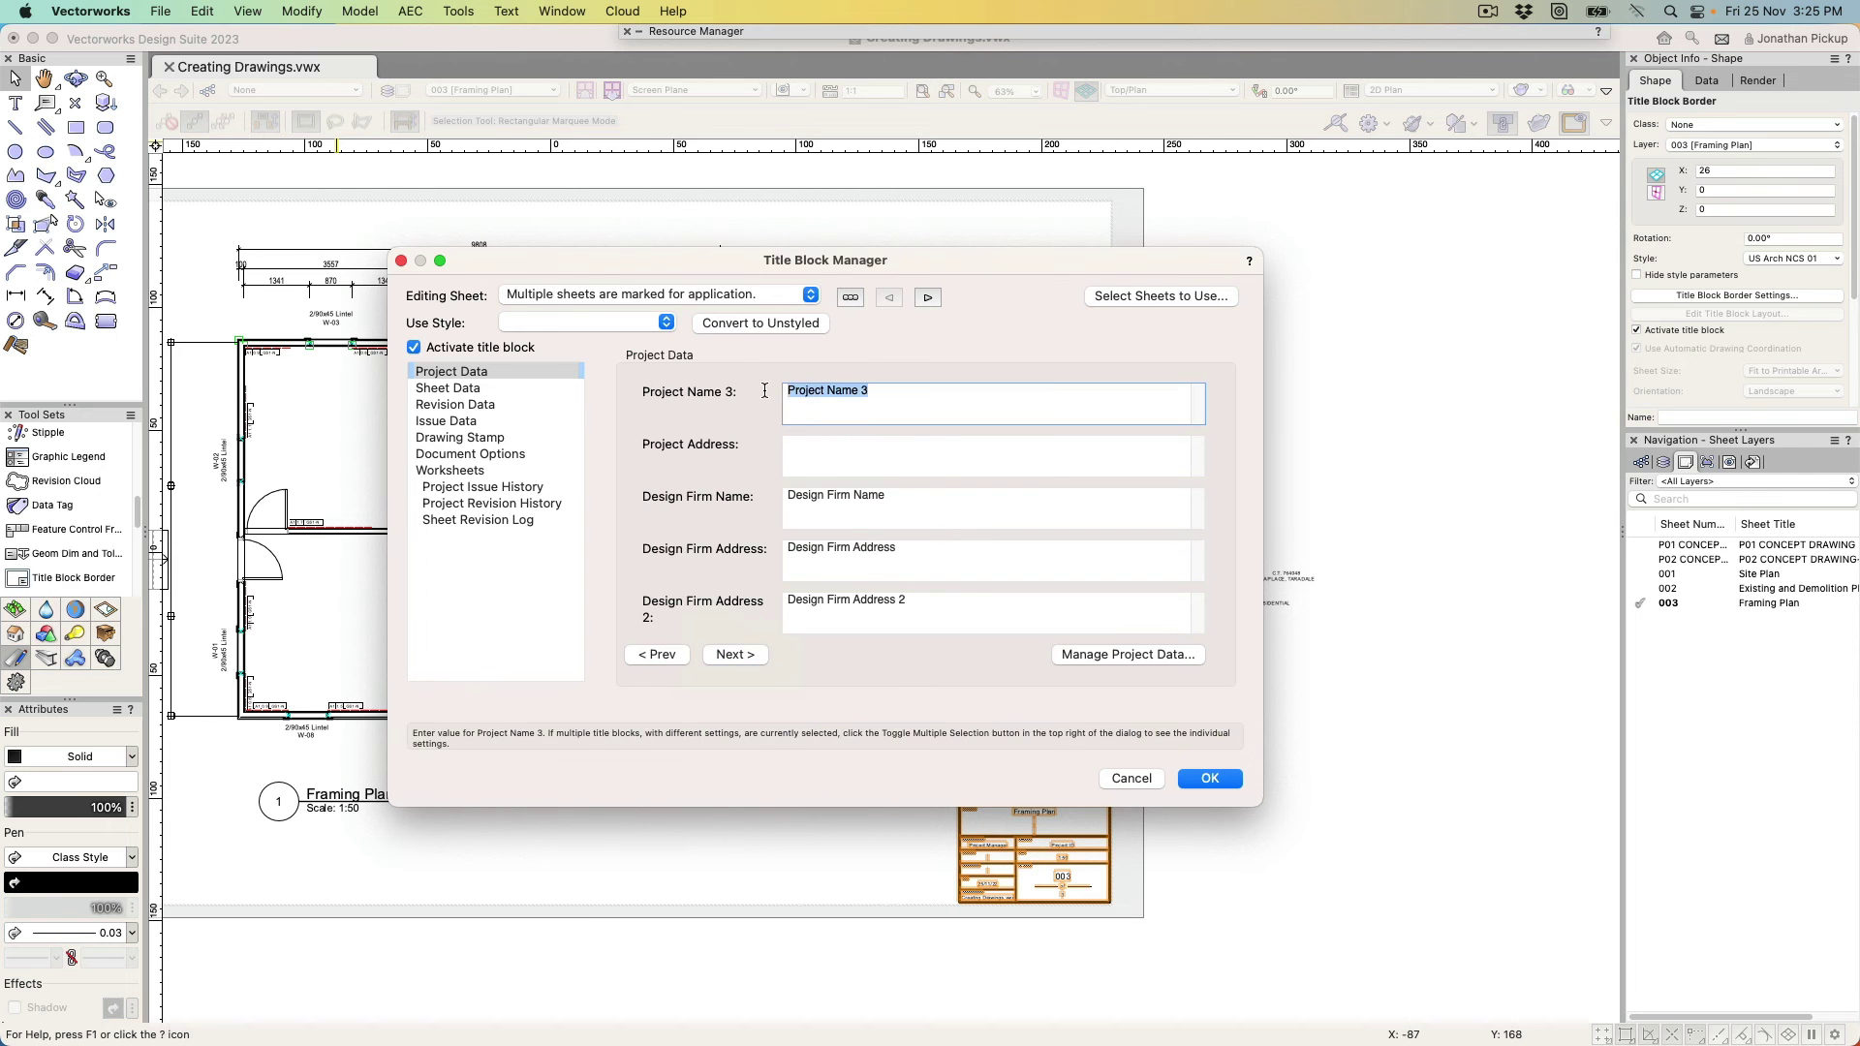
{"action": "key", "text": "BackSpace"}
Clear the Design Firm Name, Address and Address 2 fields
{"action": "left_click_drag", "start_coordinate": [883, 495], "coordinate": [748, 494]}
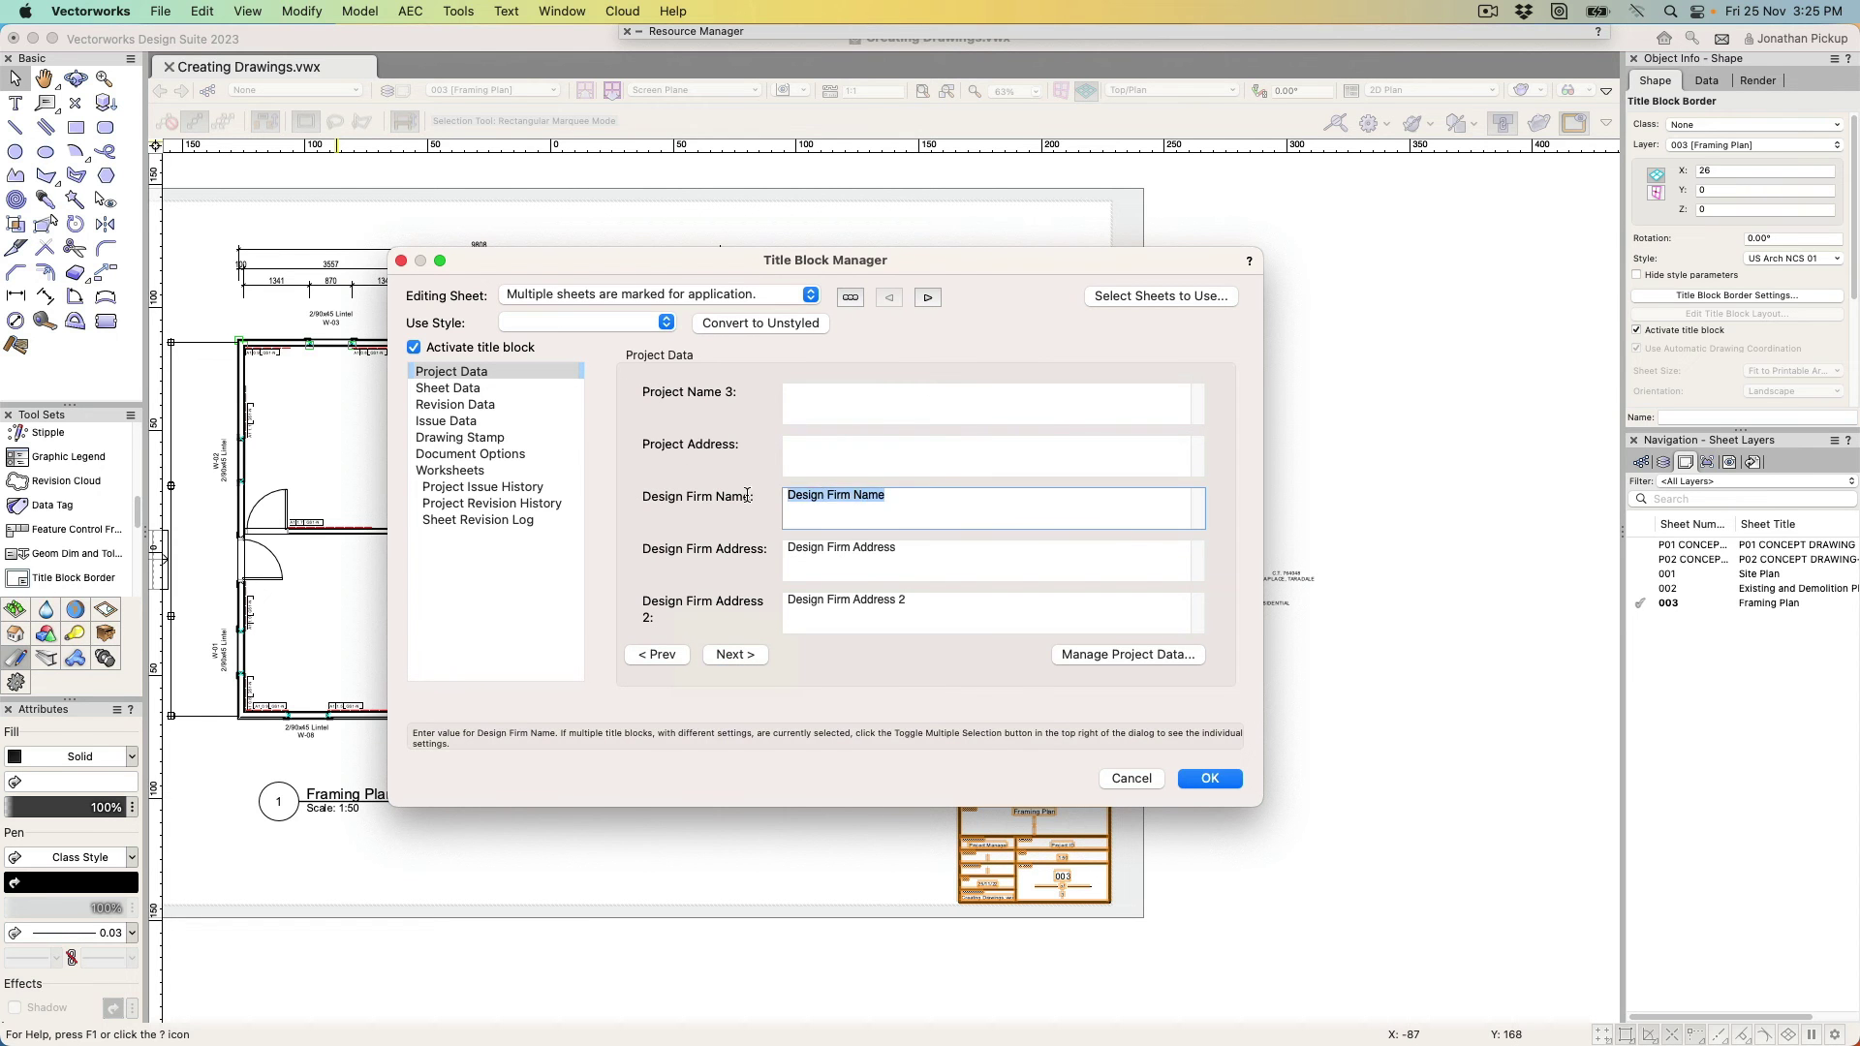
{"action": "key", "text": "BackSpace"}
{"action": "left_click_drag", "start_coordinate": [908, 547], "coordinate": [732, 547]}
{"action": "key", "text": "BackSpace"}
{"action": "left_click_drag", "start_coordinate": [908, 600], "coordinate": [750, 600]}
{"action": "key", "text": "BackSpace"}
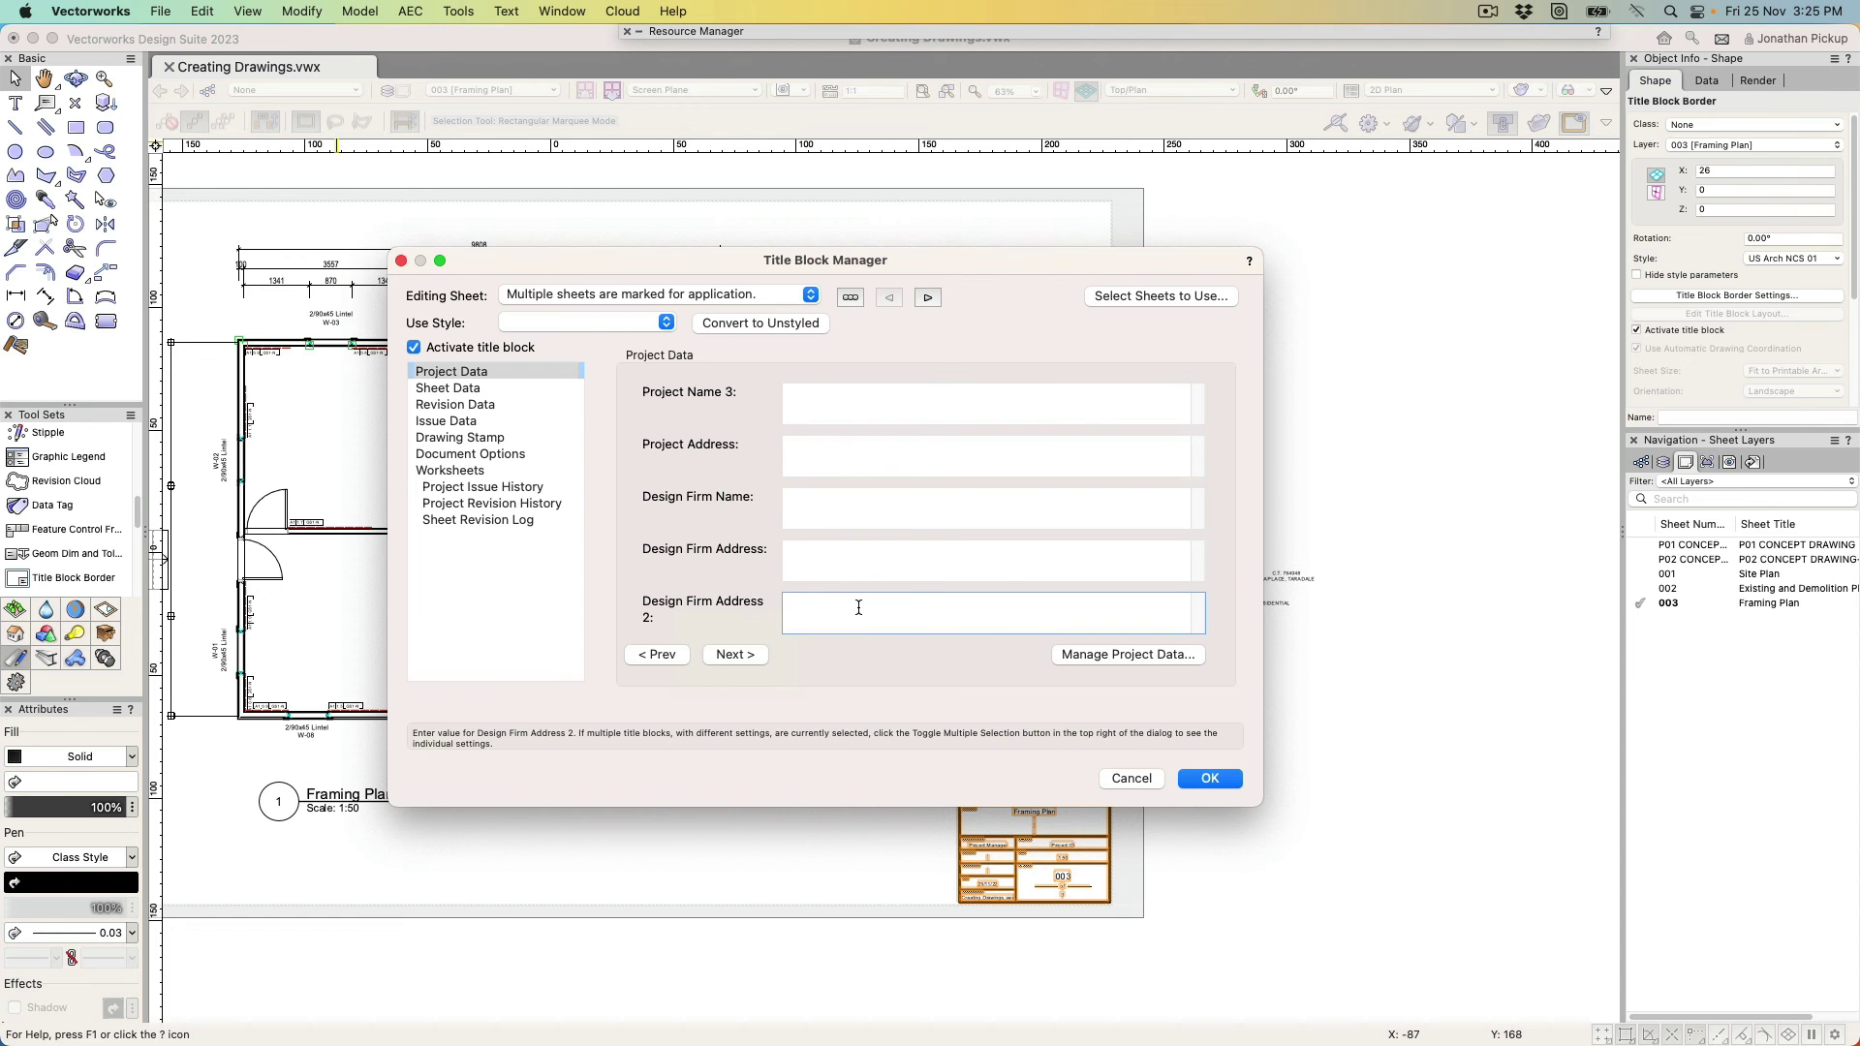
Clear the Design Firm Address 3 and Project Manager fields
{"action": "left_click", "coordinate": [740, 657]}
{"action": "left_click_drag", "start_coordinate": [936, 401], "coordinate": [713, 396]}
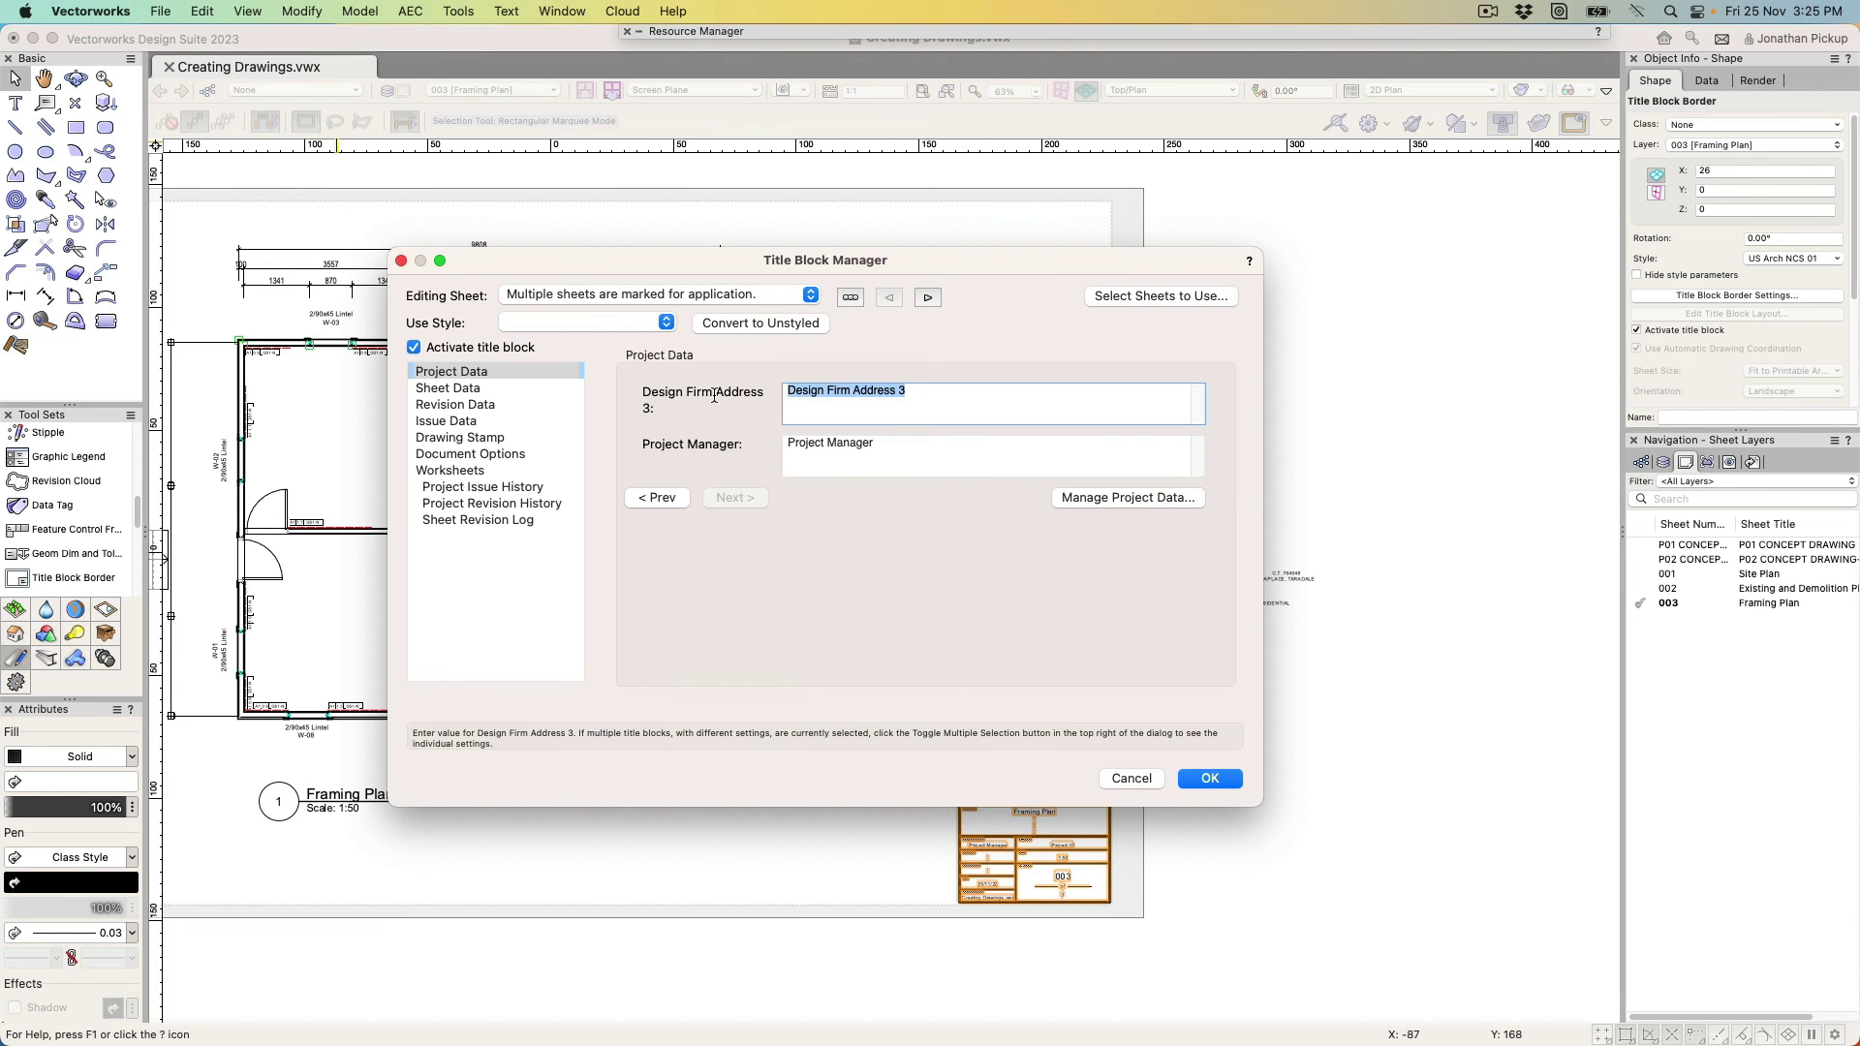
{"action": "key", "text": "BackSpace"}
{"action": "left_click", "coordinate": [892, 443]}
{"action": "left_click_drag", "start_coordinate": [892, 442], "coordinate": [721, 441]}
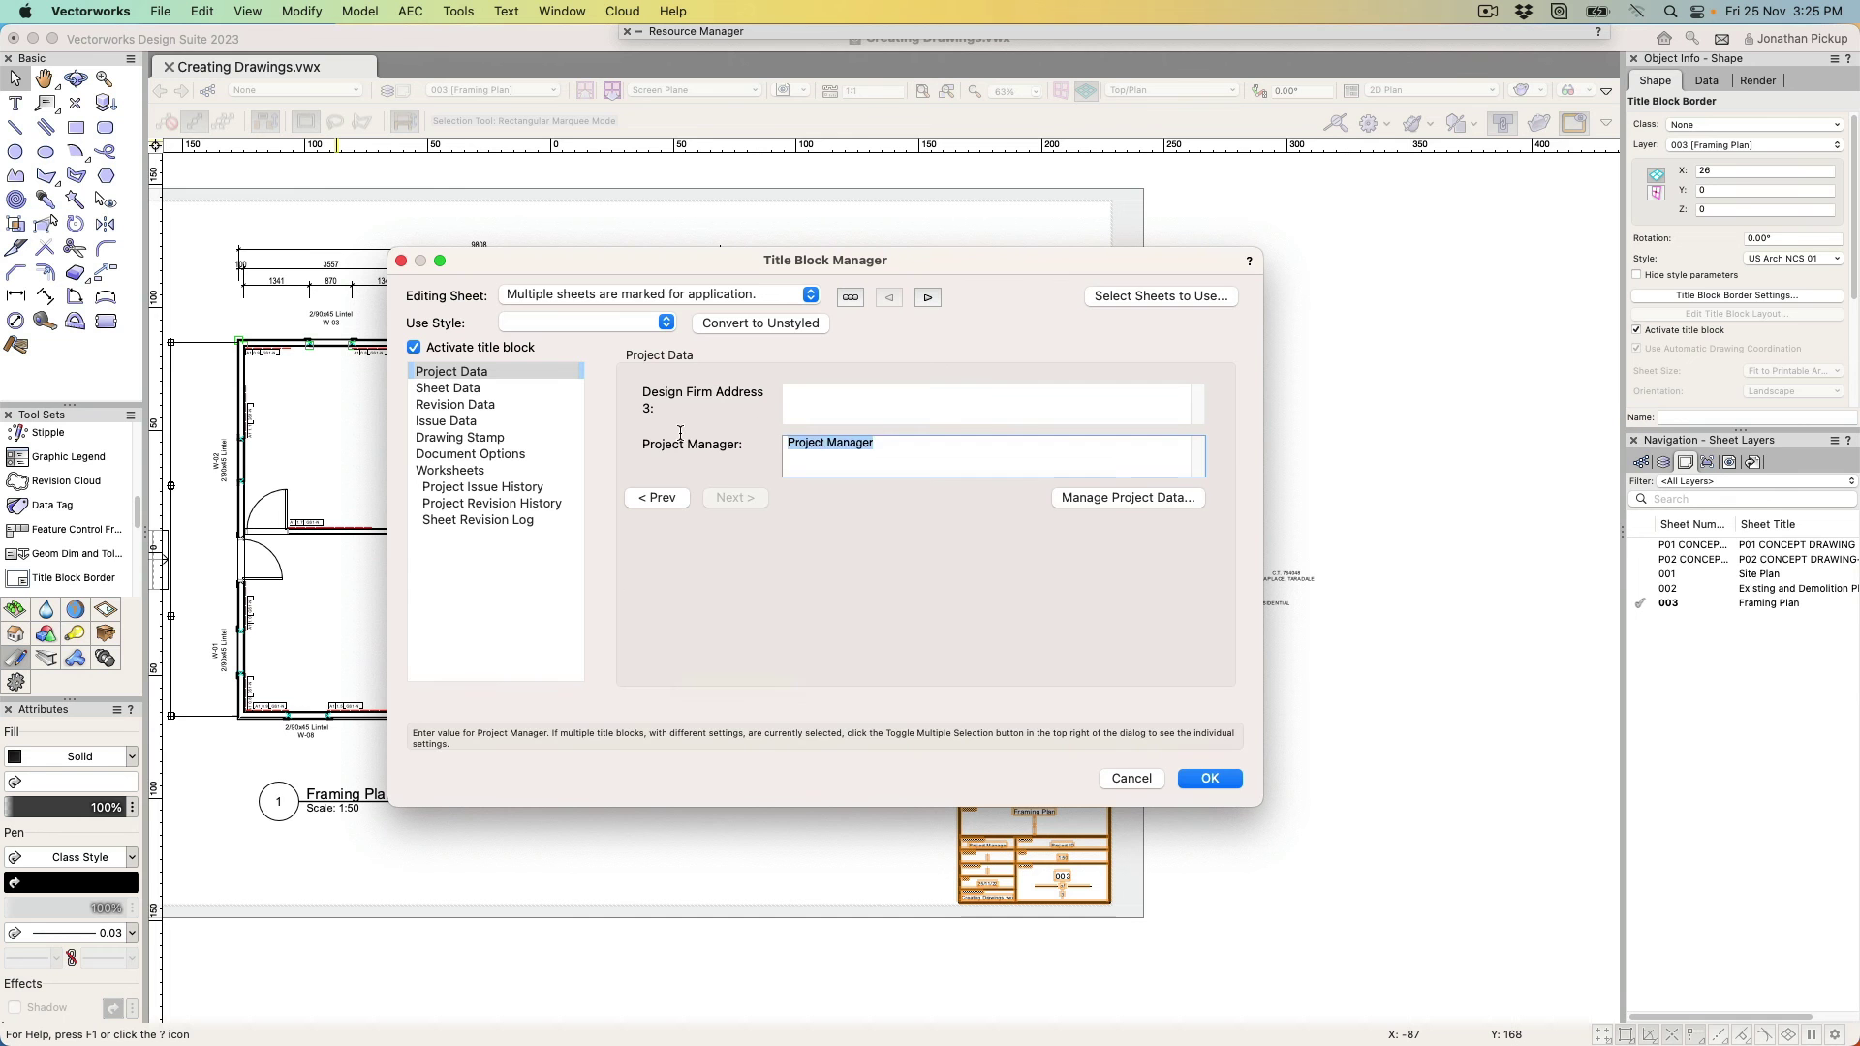
{"action": "key", "text": "BackSpace"}
Show the Sheet Data page, edit Sheet Title, and briefly move the dialog to view the drawing
{"action": "left_click", "coordinate": [435, 389]}
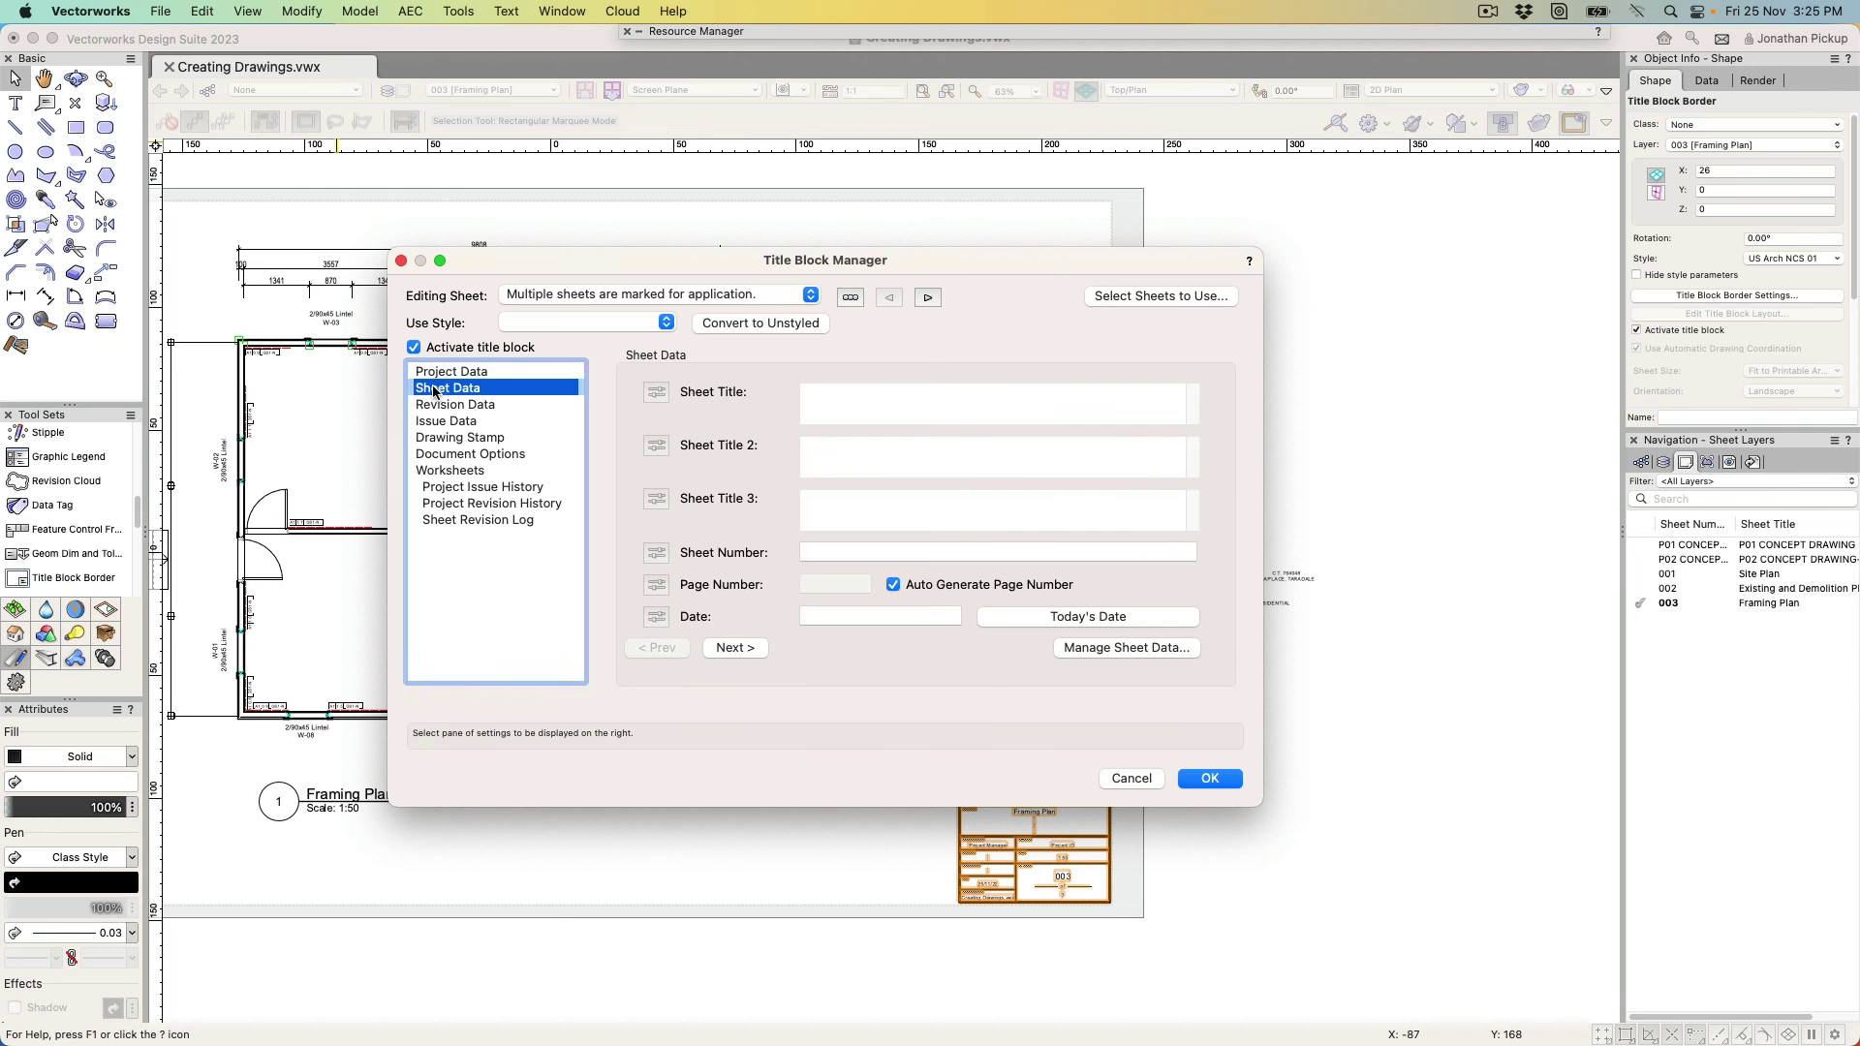
{"action": "left_click", "coordinate": [843, 400]}
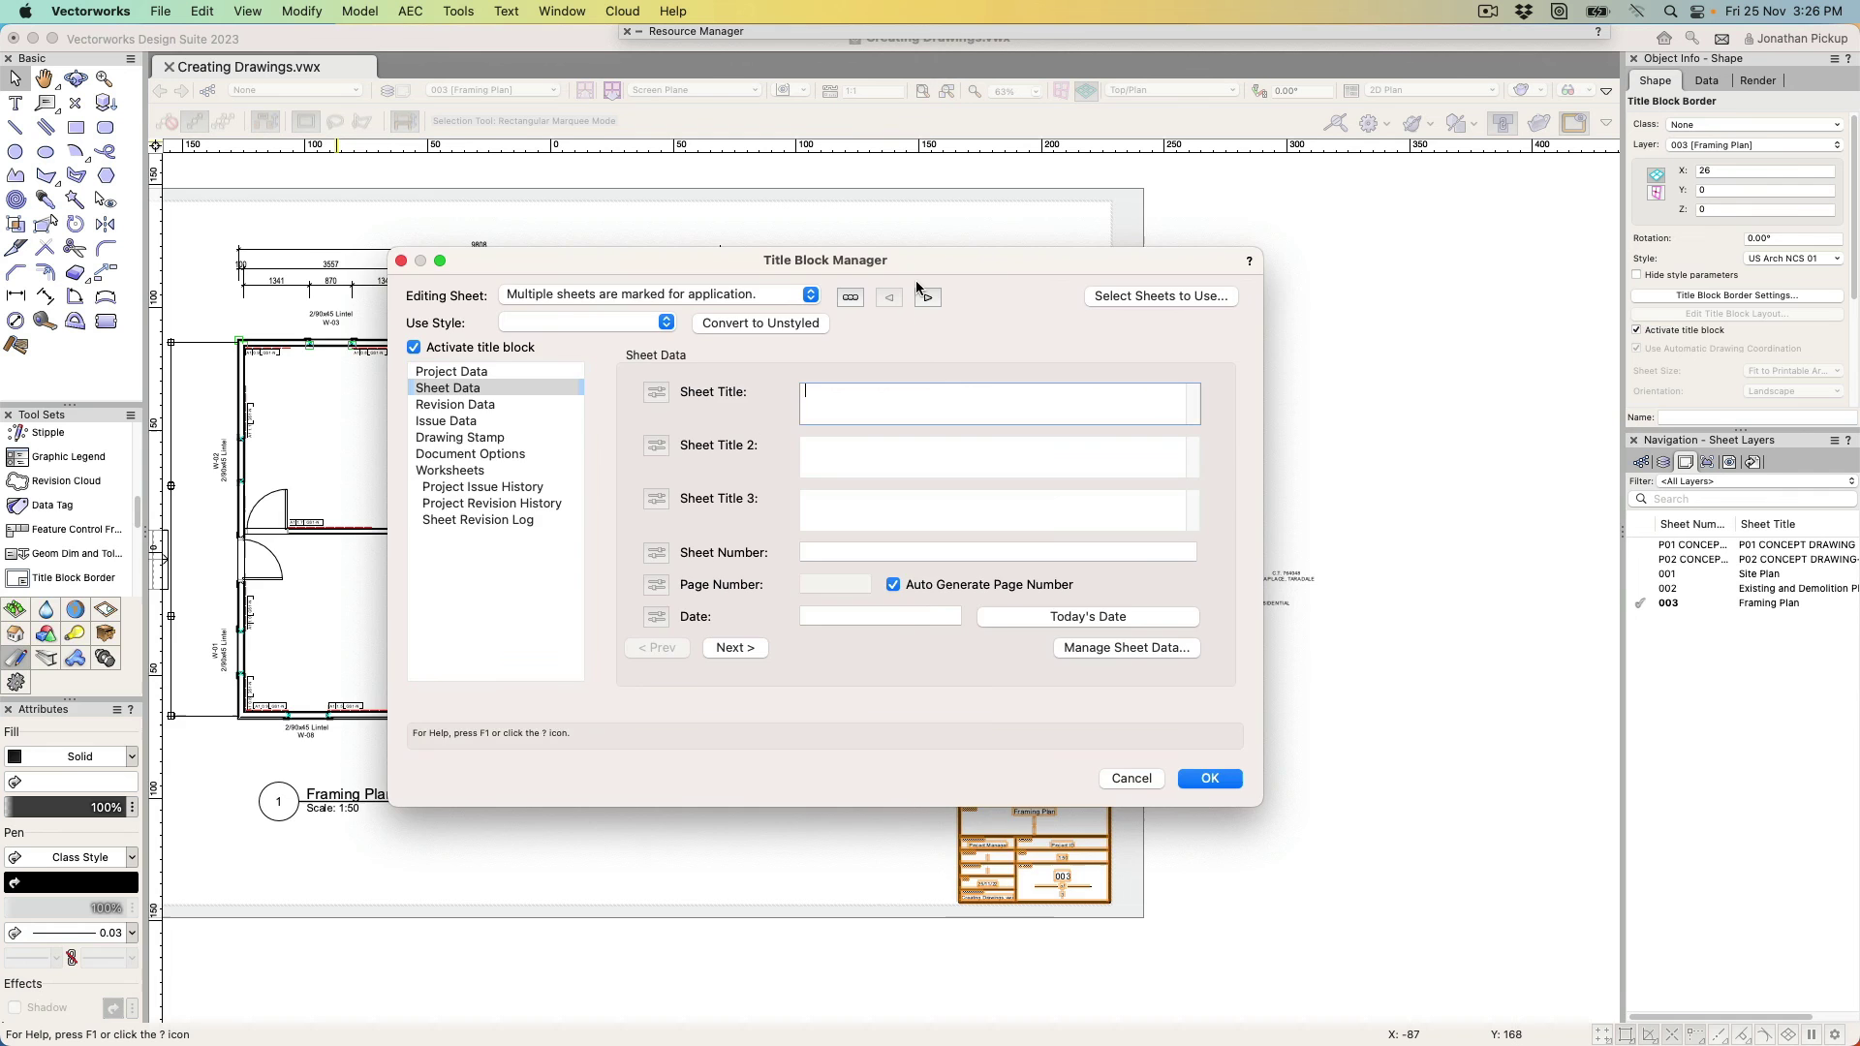
{"action": "left_click_drag", "start_coordinate": [844, 260], "coordinate": [501, 395]}
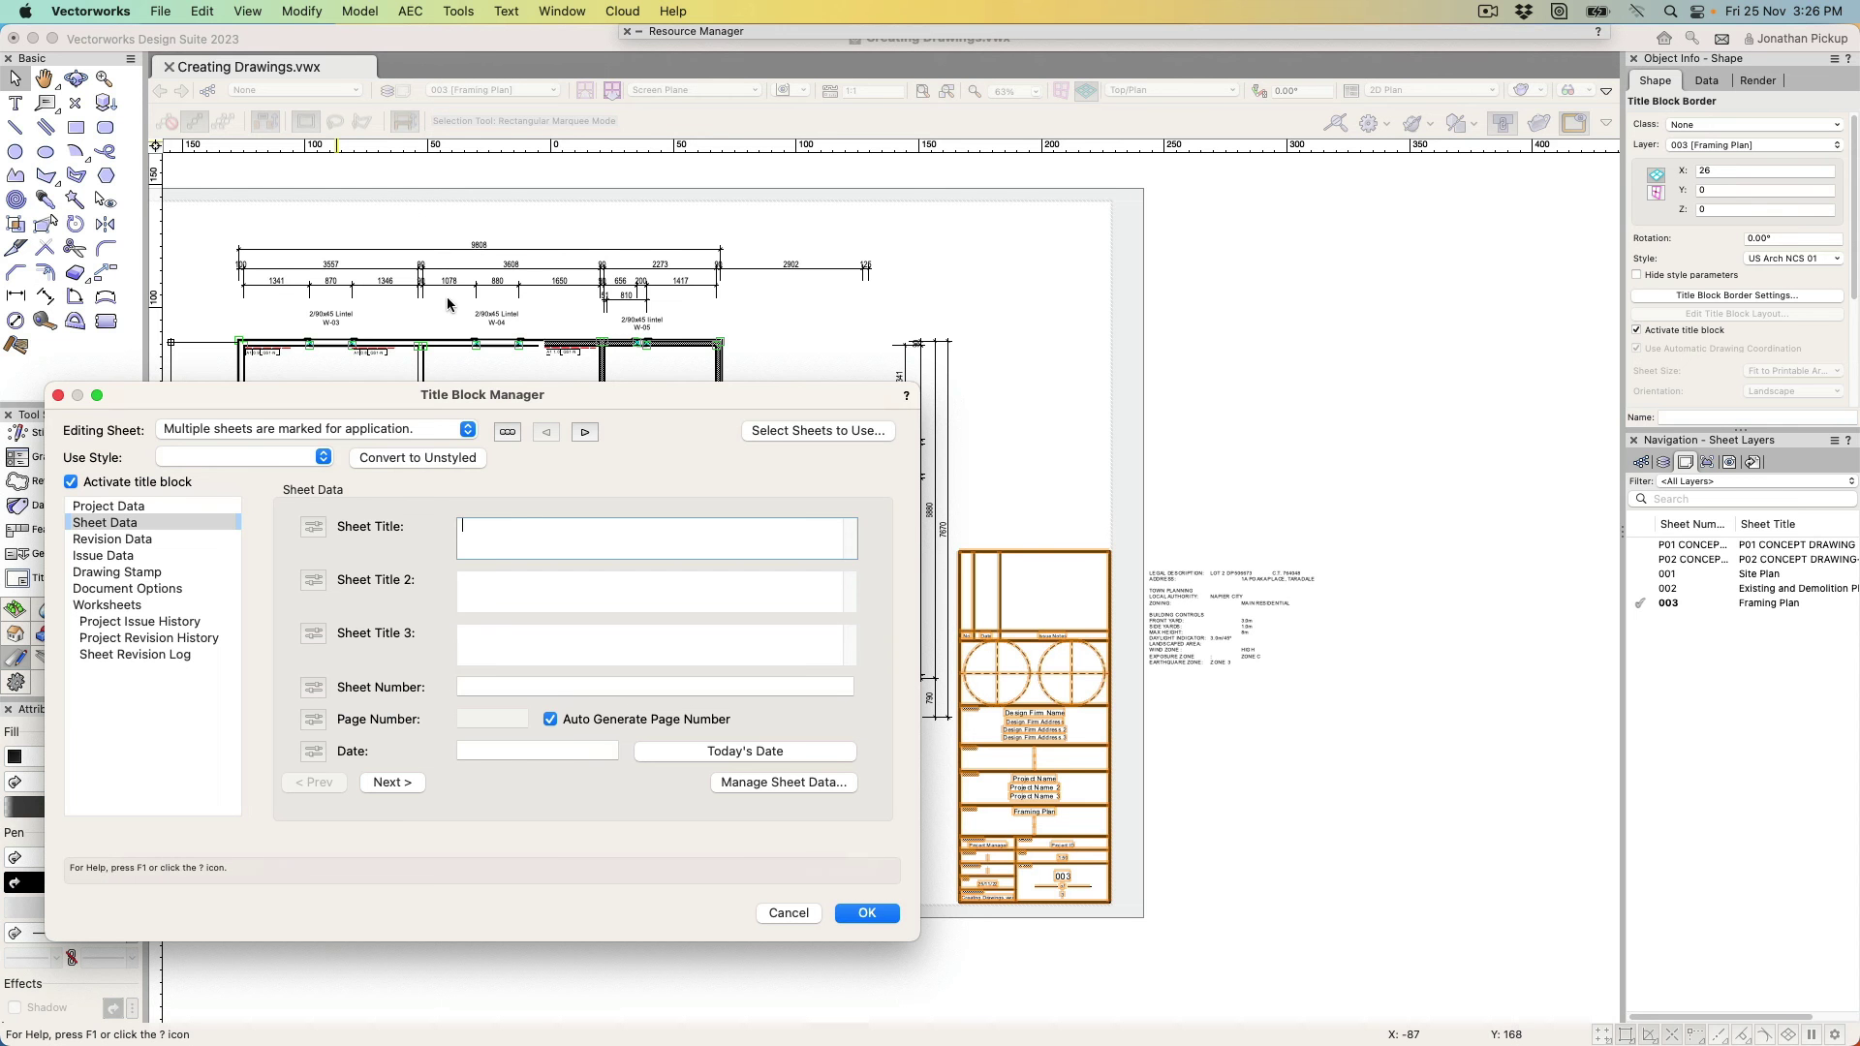
{"action": "left_click_drag", "start_coordinate": [437, 391], "coordinate": [714, 207]}
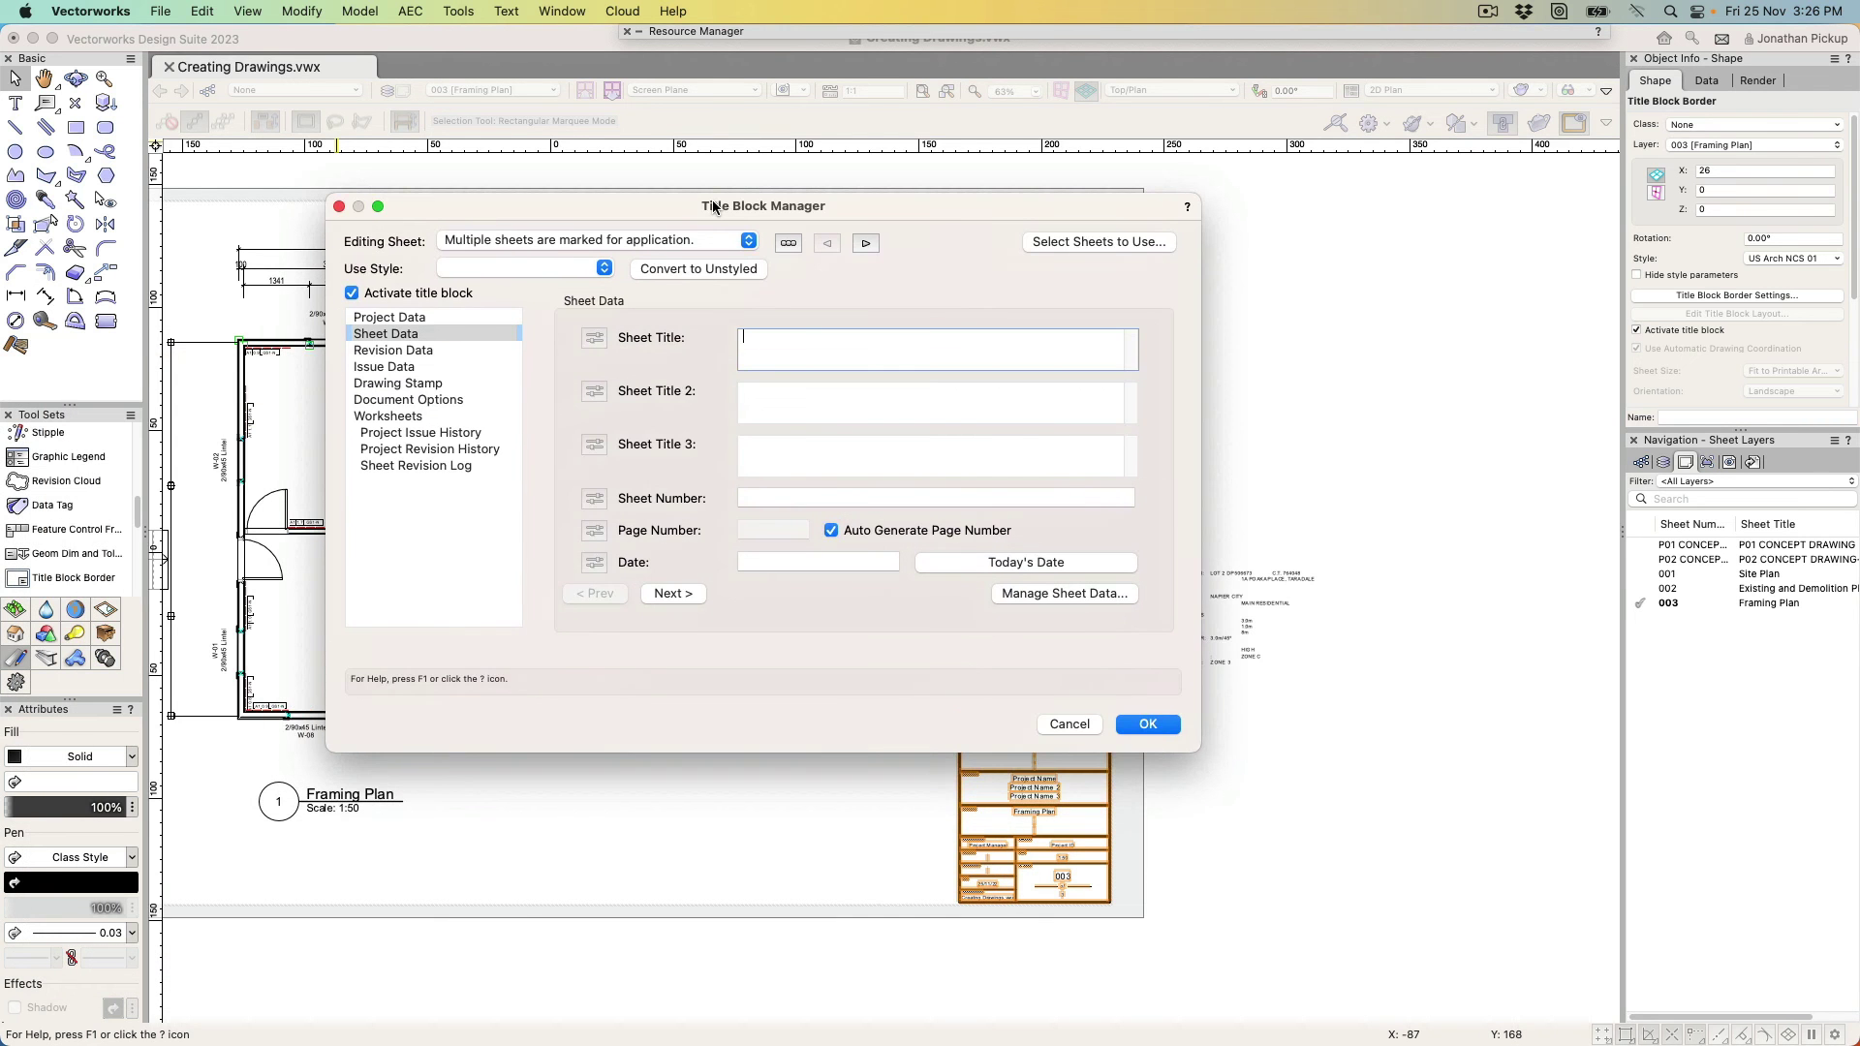
Apply the cleared title block data, zoom in on the title block, and deselect it
{"action": "left_click", "coordinate": [1147, 724]}
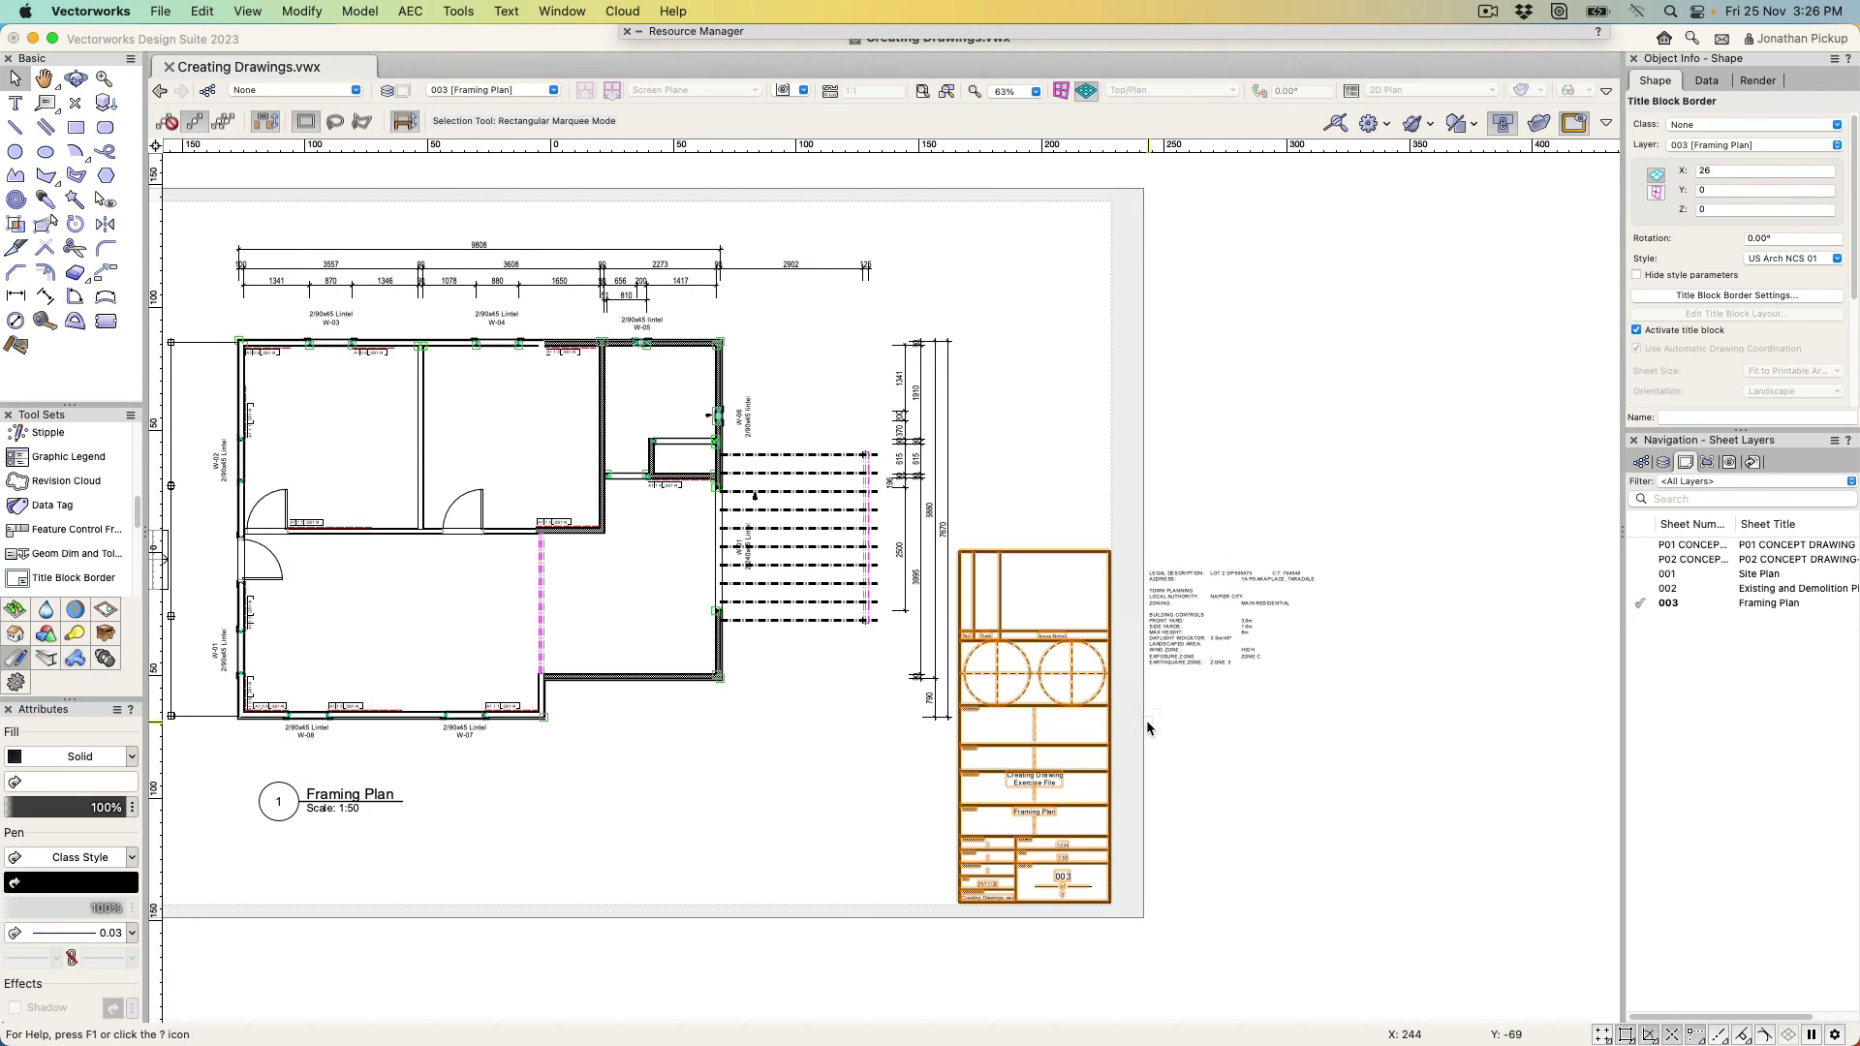
{"action": "scroll", "coordinate": [1018, 795], "scroll_direction": "up", "scroll_amount": 2}
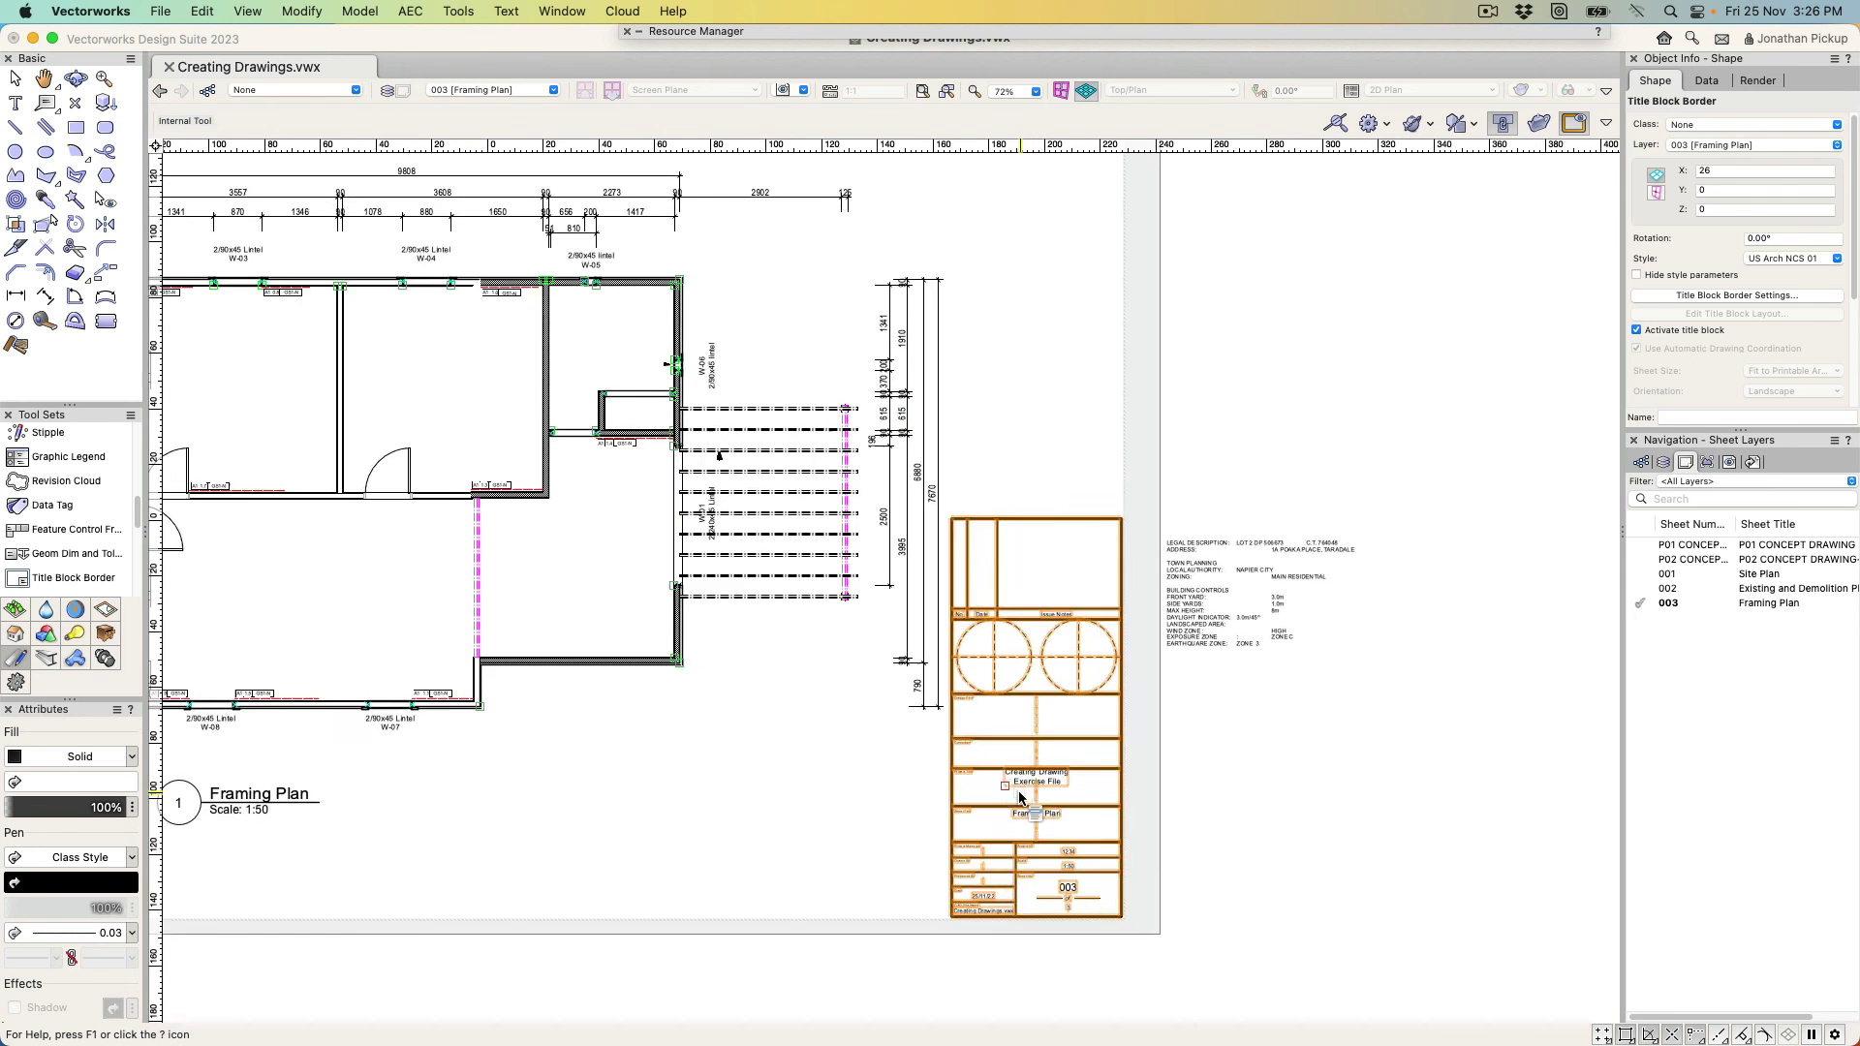
{"action": "scroll", "coordinate": [1018, 797], "scroll_direction": "up", "scroll_amount": 5}
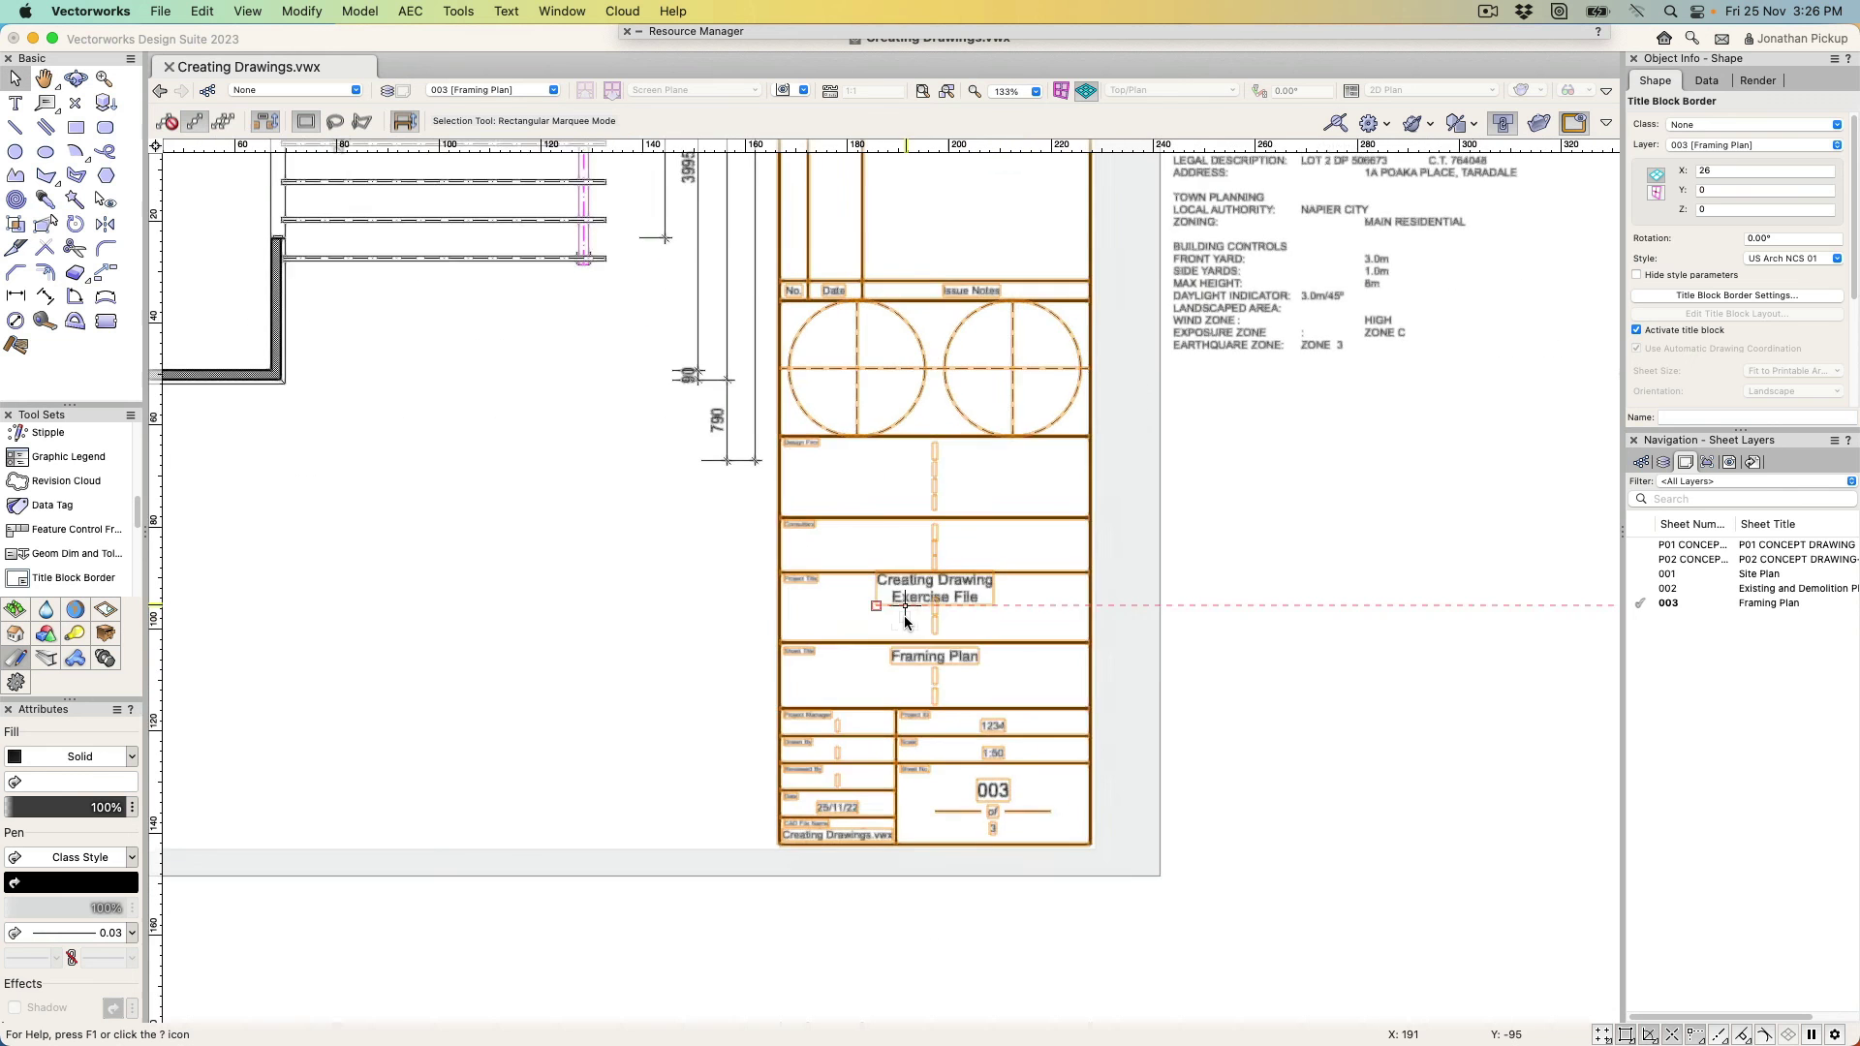
{"action": "scroll", "coordinate": [906, 620], "scroll_direction": "down", "scroll_amount": 1}
{"action": "left_click", "coordinate": [1440, 612]}
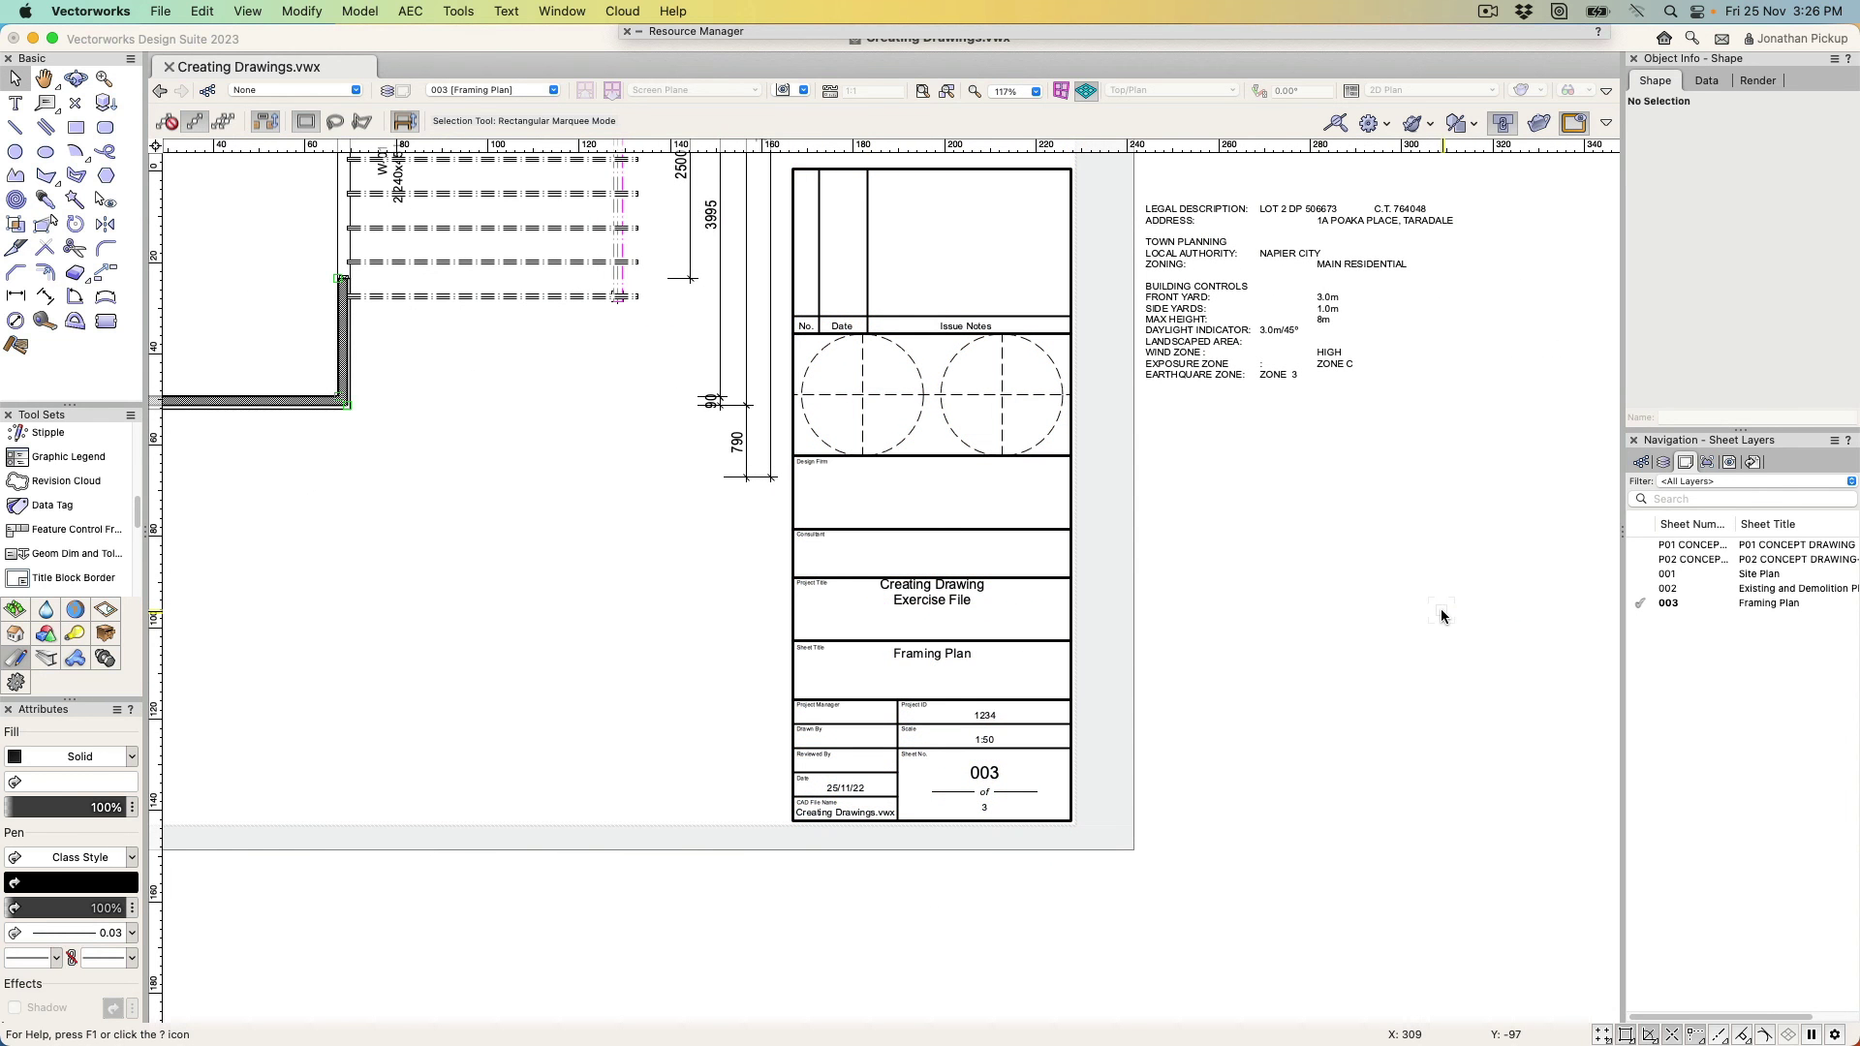
Open the title block border's edit options and choose to edit the Title Block Layout
{"action": "double_click", "coordinate": [941, 396]}
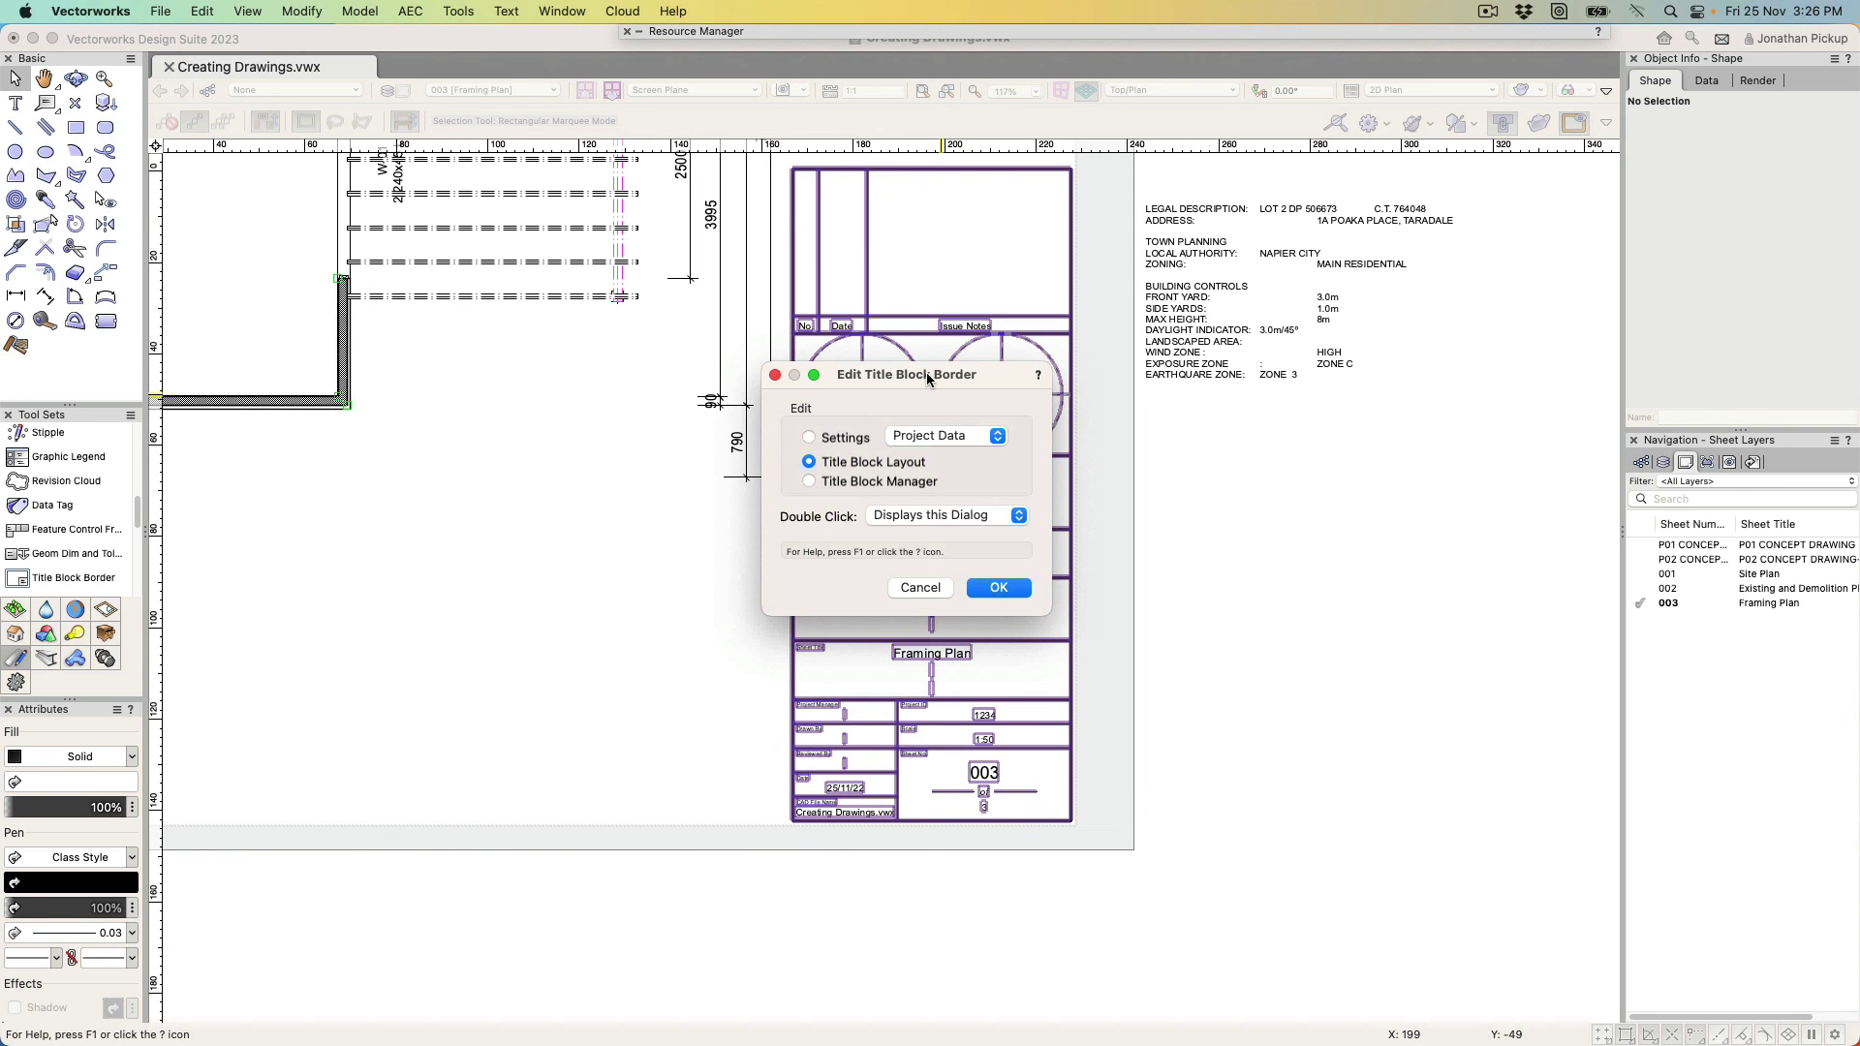
{"action": "left_click", "coordinate": [834, 478]}
{"action": "left_click", "coordinate": [837, 464]}
{"action": "left_click", "coordinate": [1009, 591]}
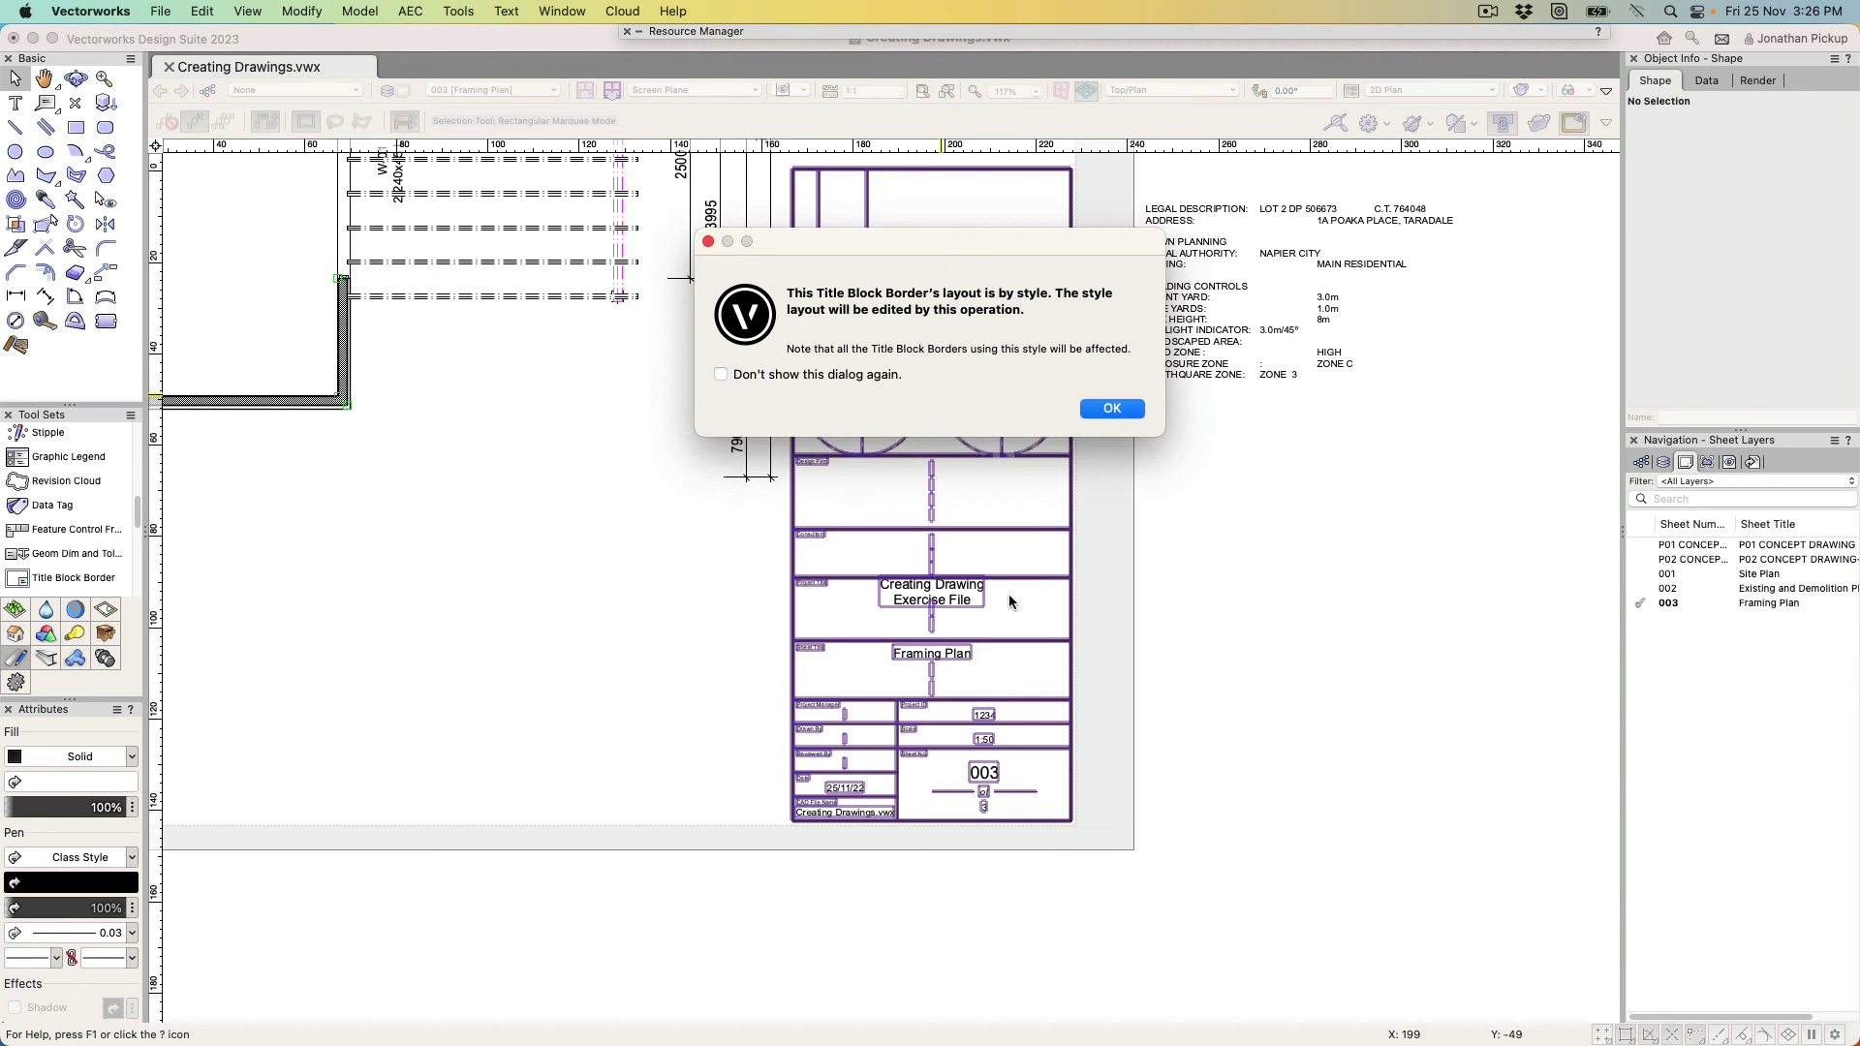
Accept the style warning and delete the dashed placeholder circles and their crosshair lines
{"action": "left_click", "coordinate": [1110, 408]}
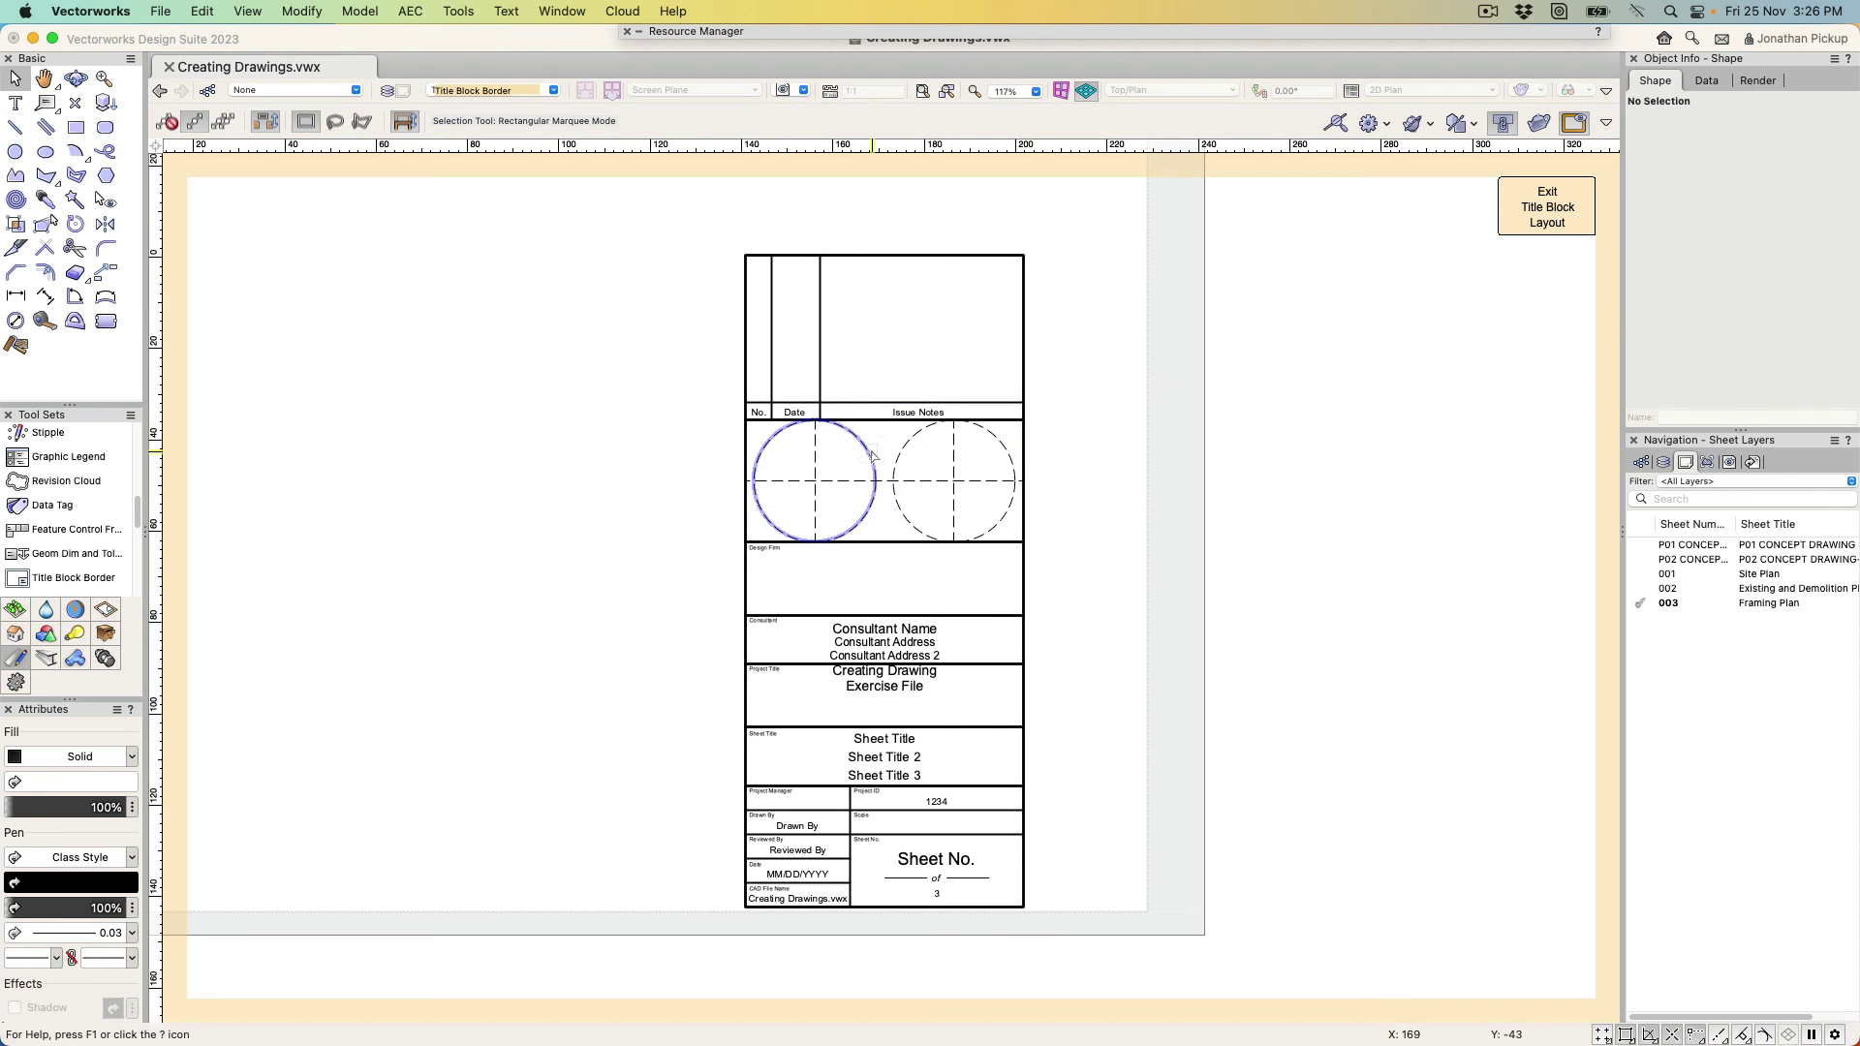
{"action": "left_click", "coordinate": [876, 464]}
{"action": "key", "text": "Delete"}
{"action": "left_click", "coordinate": [907, 459]}
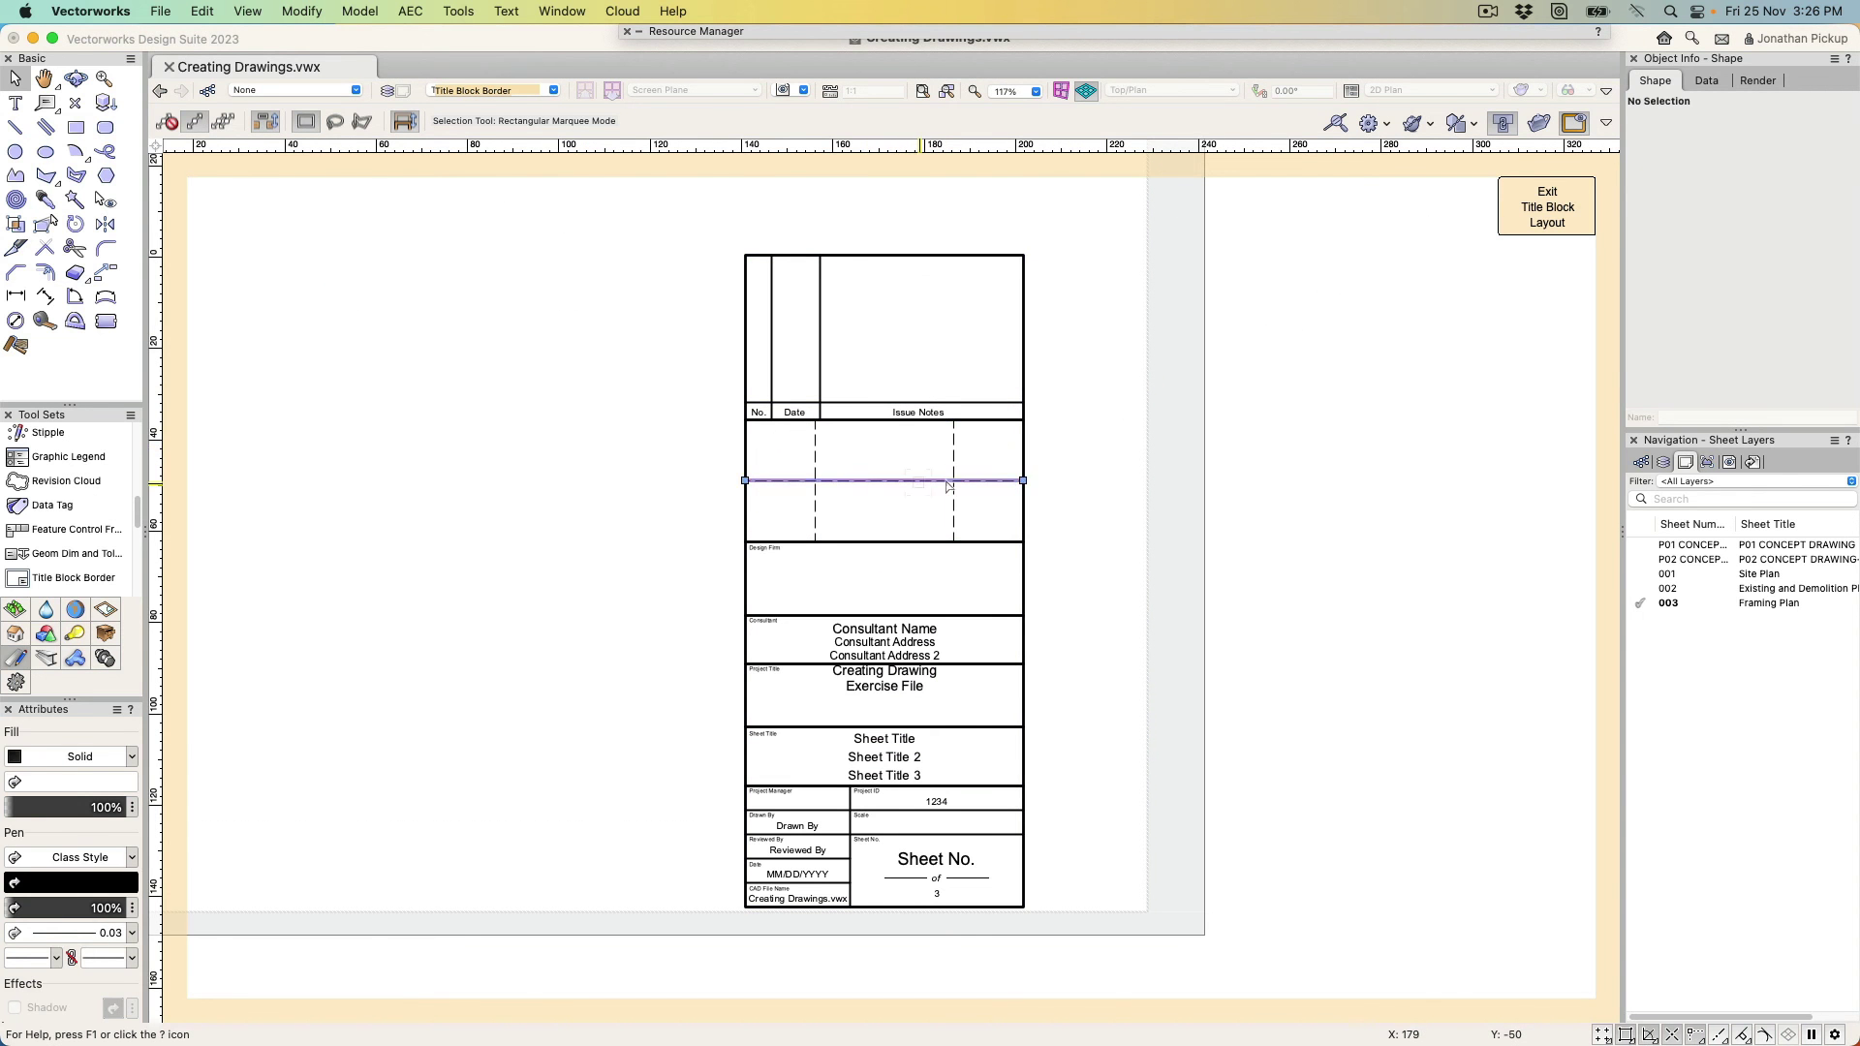
{"action": "key", "text": "Delete"}
{"action": "left_click", "coordinate": [954, 484]}
{"action": "key", "text": "Delete"}
{"action": "left_click", "coordinate": [814, 486]}
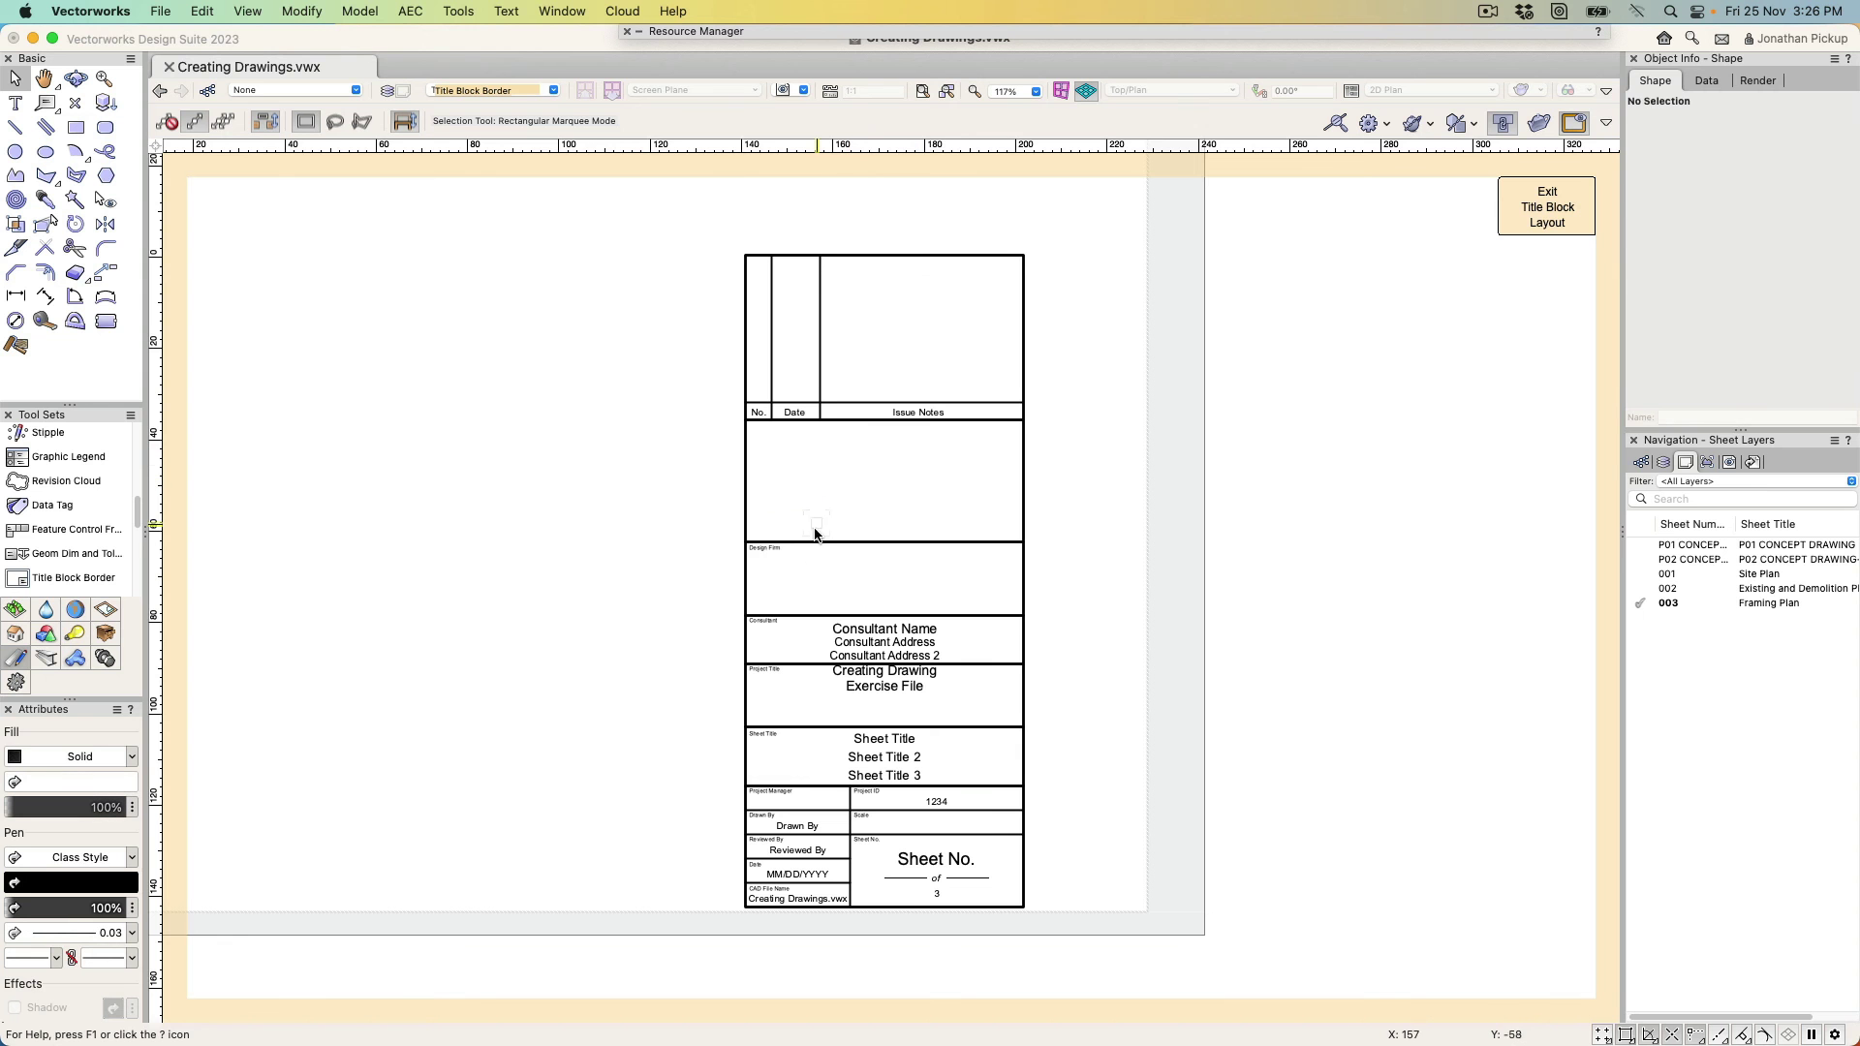
{"action": "key", "text": "Delete"}
Delete everything in the Design Firm and Consultant cells
{"action": "left_click_drag", "start_coordinate": [724, 532], "coordinate": [1112, 616]}
{"action": "key", "text": "Delete"}
{"action": "left_click_drag", "start_coordinate": [710, 602], "coordinate": [1054, 655]}
{"action": "key", "text": "Delete"}
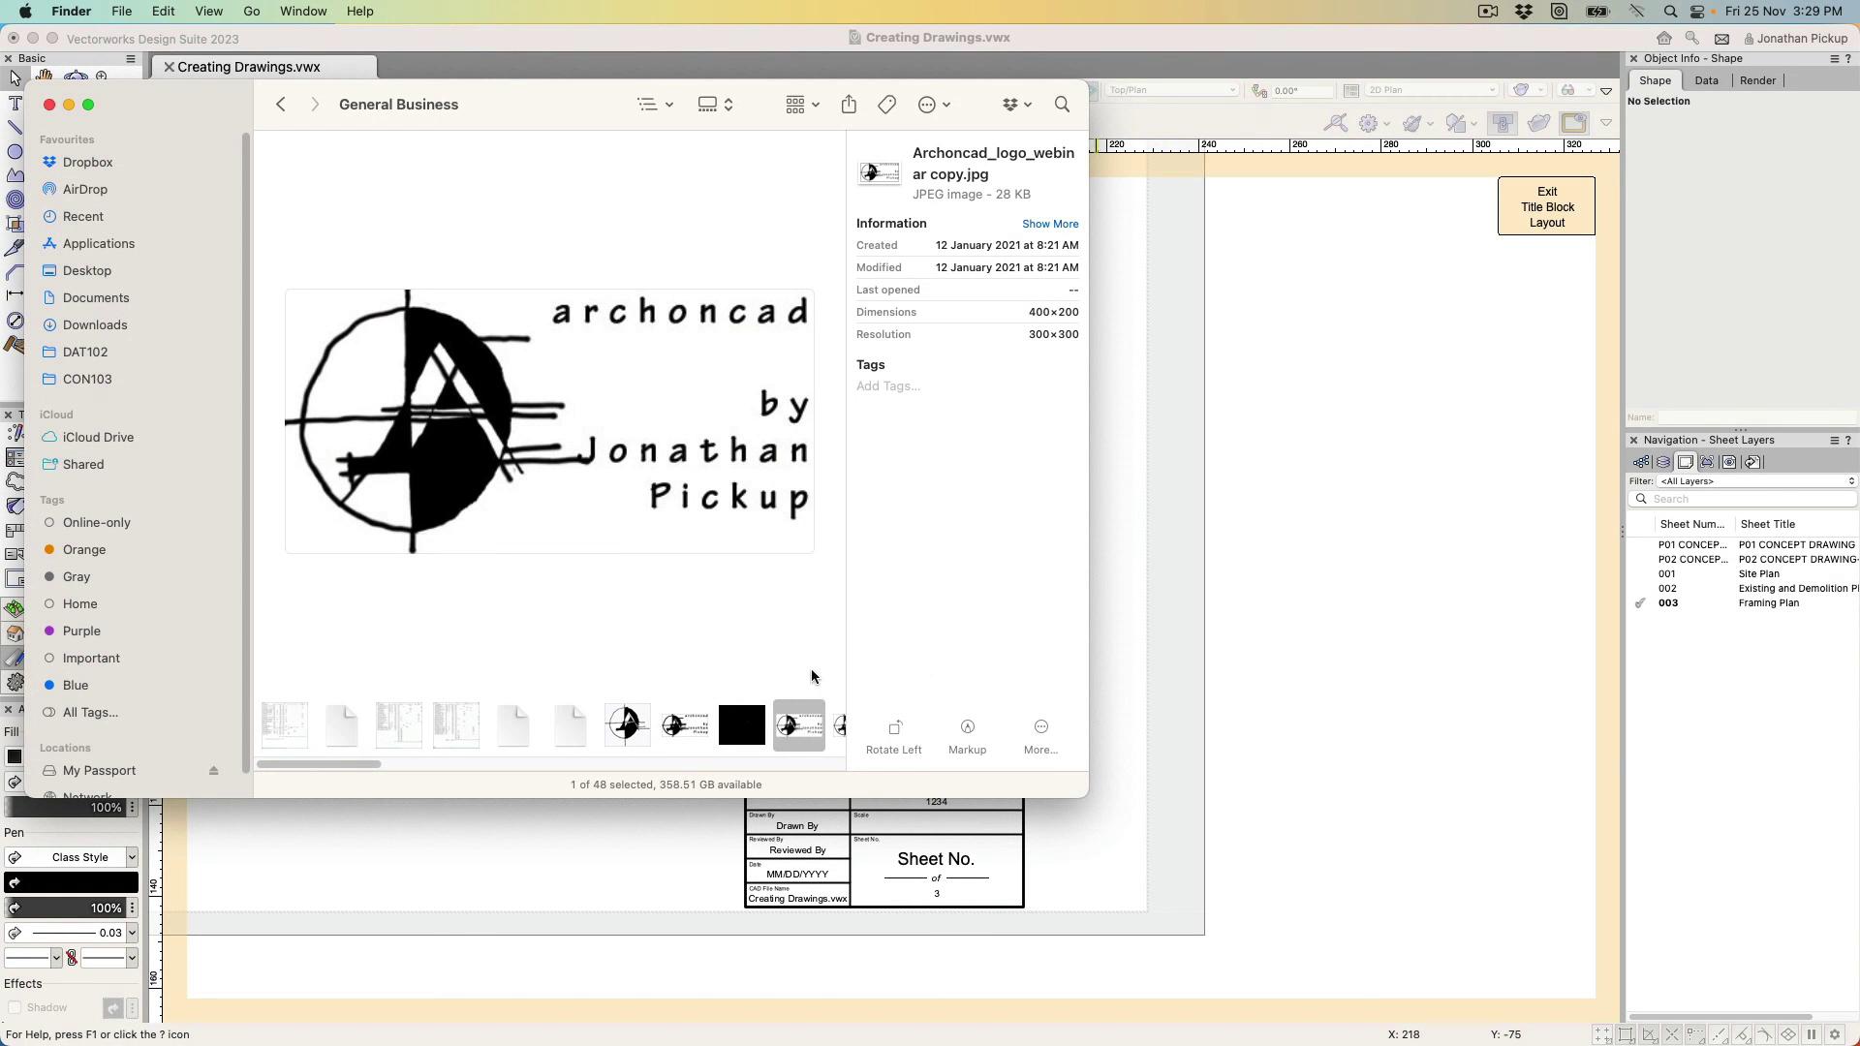
Import Archoncad_logo_webinar copy.jpg from Finder using the document's coordinate system
{"action": "mouse_move", "coordinate": [804, 736]}
{"action": "left_mouse_down"}
{"action": "mouse_move", "coordinate": [1007, 639]}
{"action": "mouse_move", "coordinate": [1273, 593]}
{"action": "left_mouse_up"}
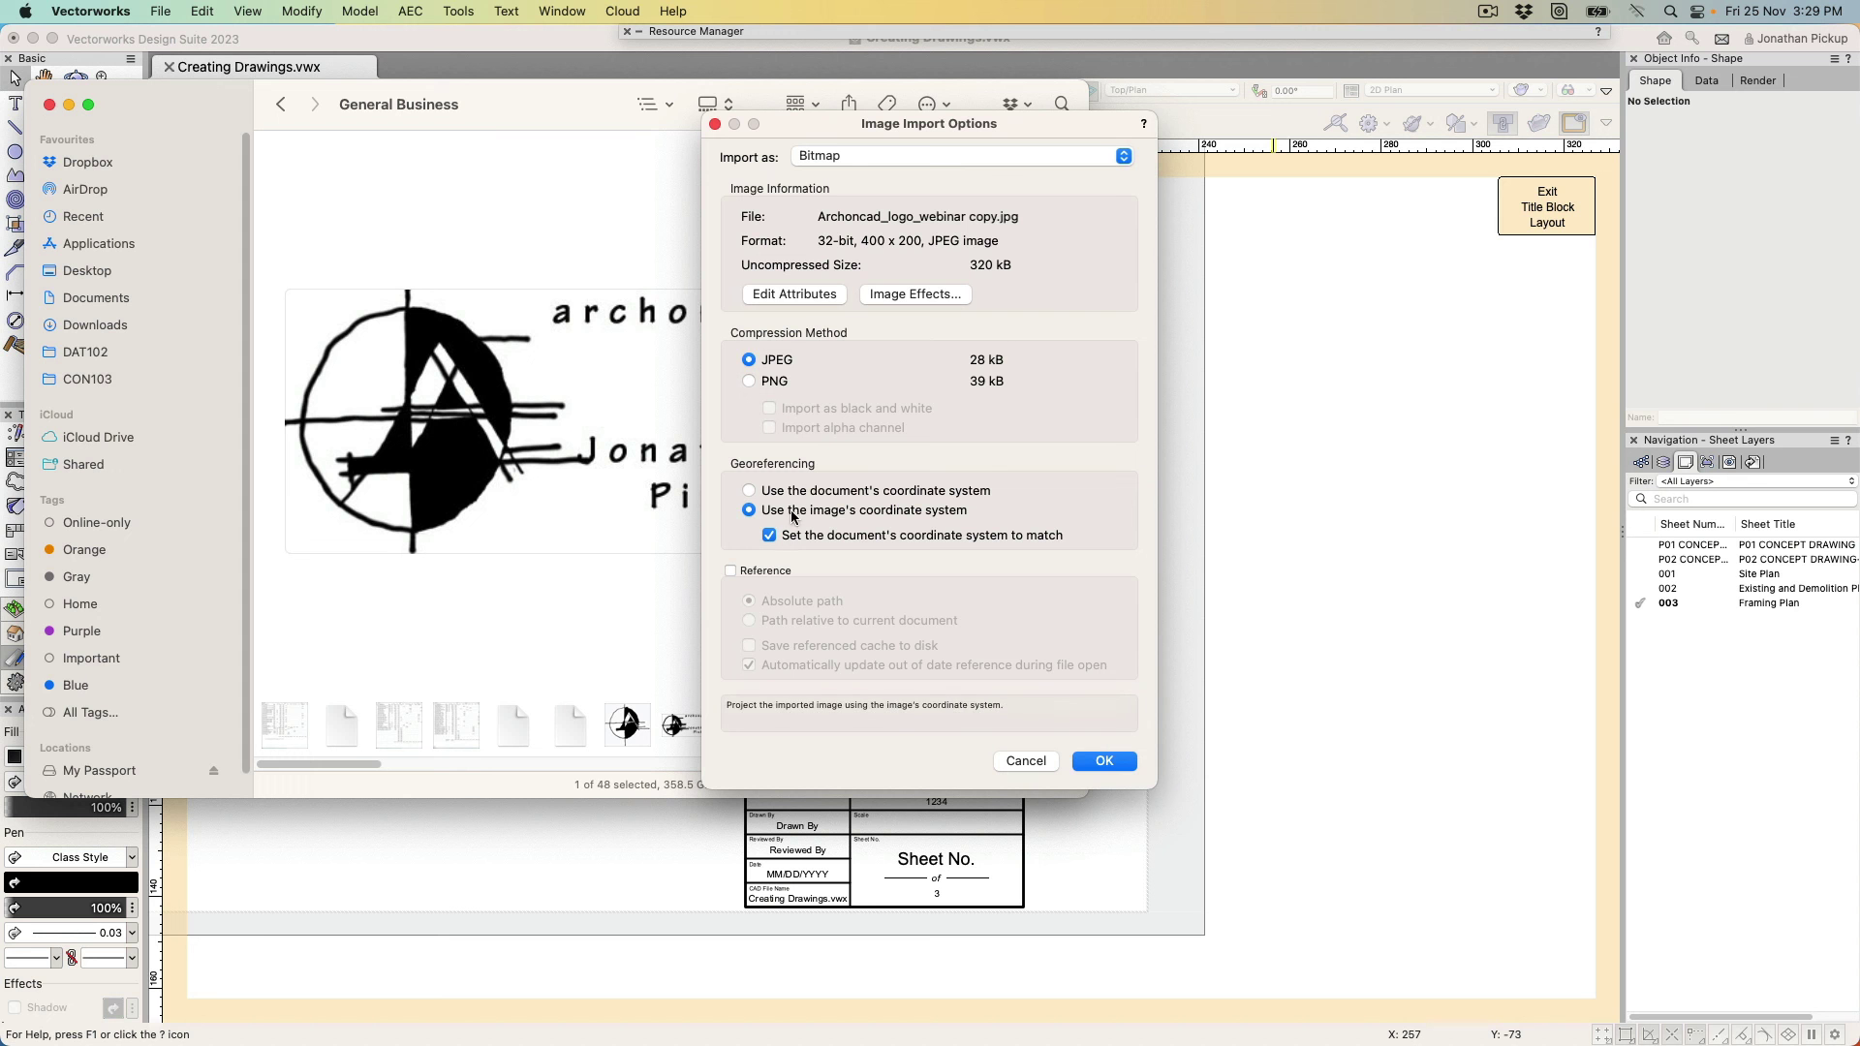
{"action": "left_click", "coordinate": [816, 494]}
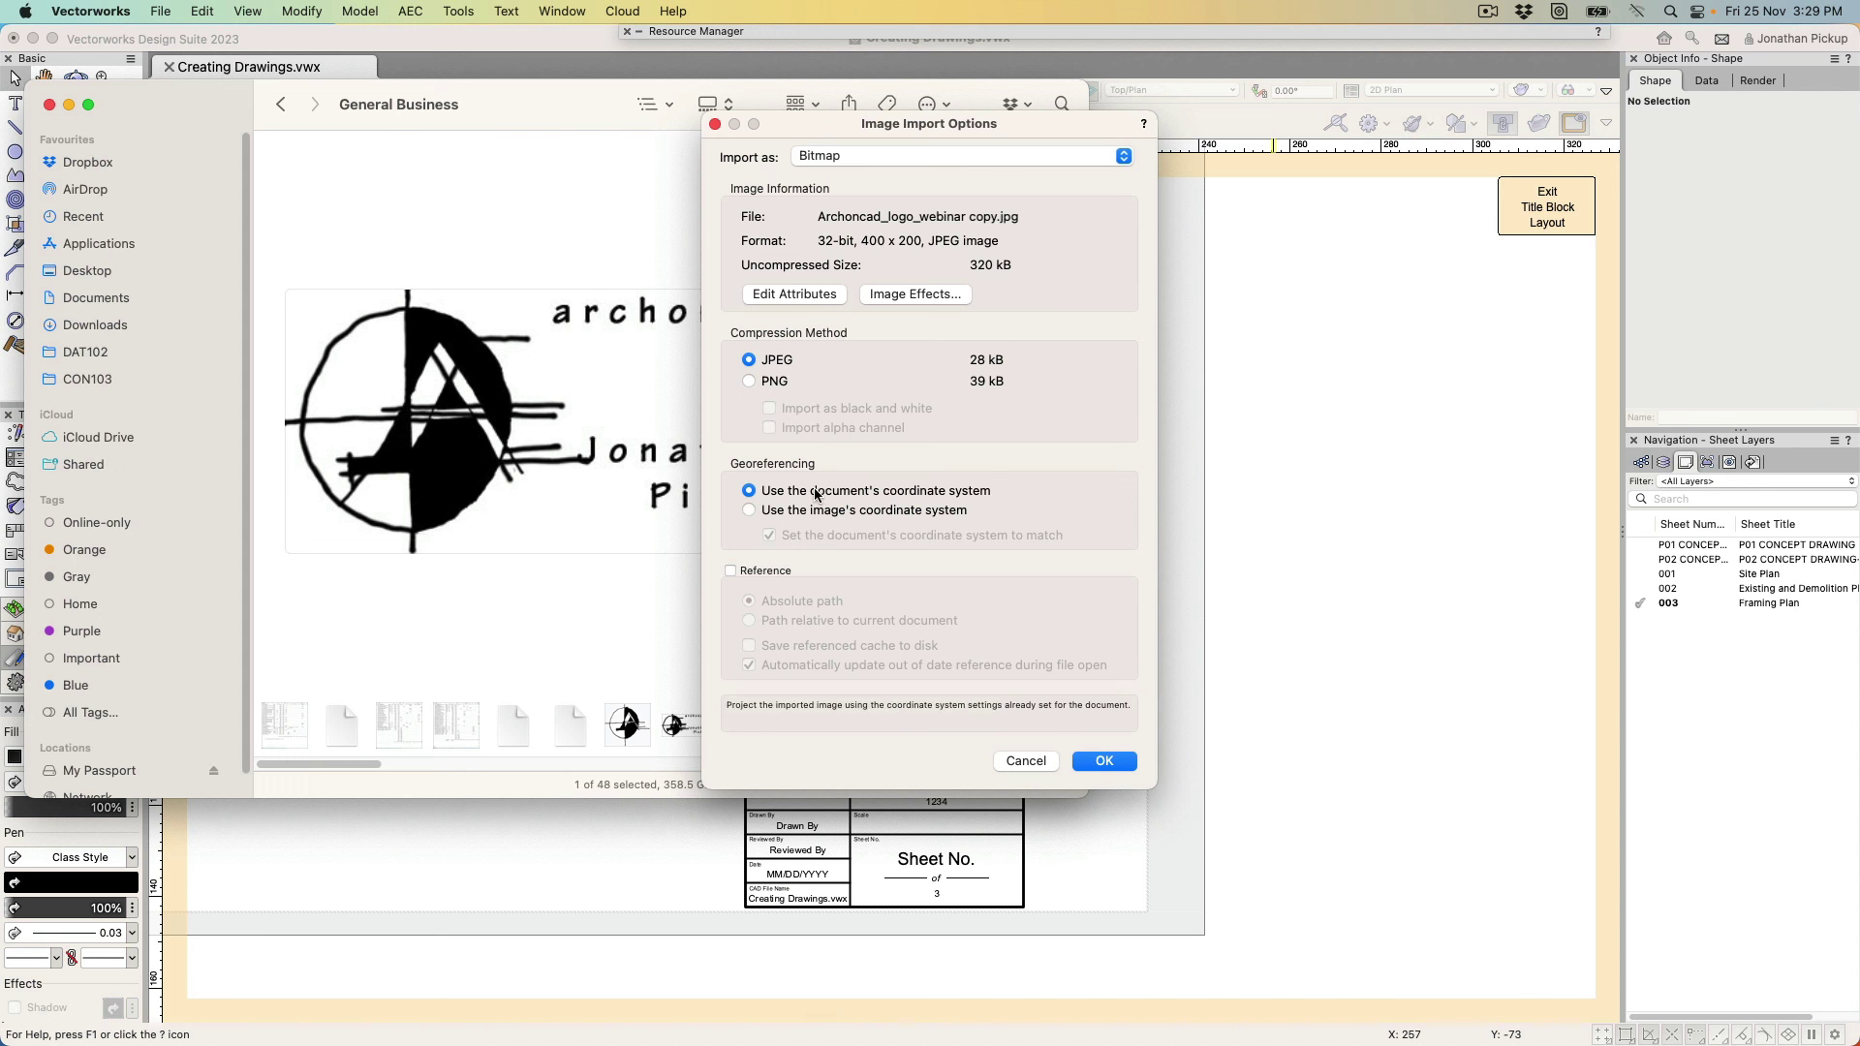
Confirm the logo import and move the logo into the enlarged area under Issue Notes
{"action": "left_click", "coordinate": [1107, 762]}
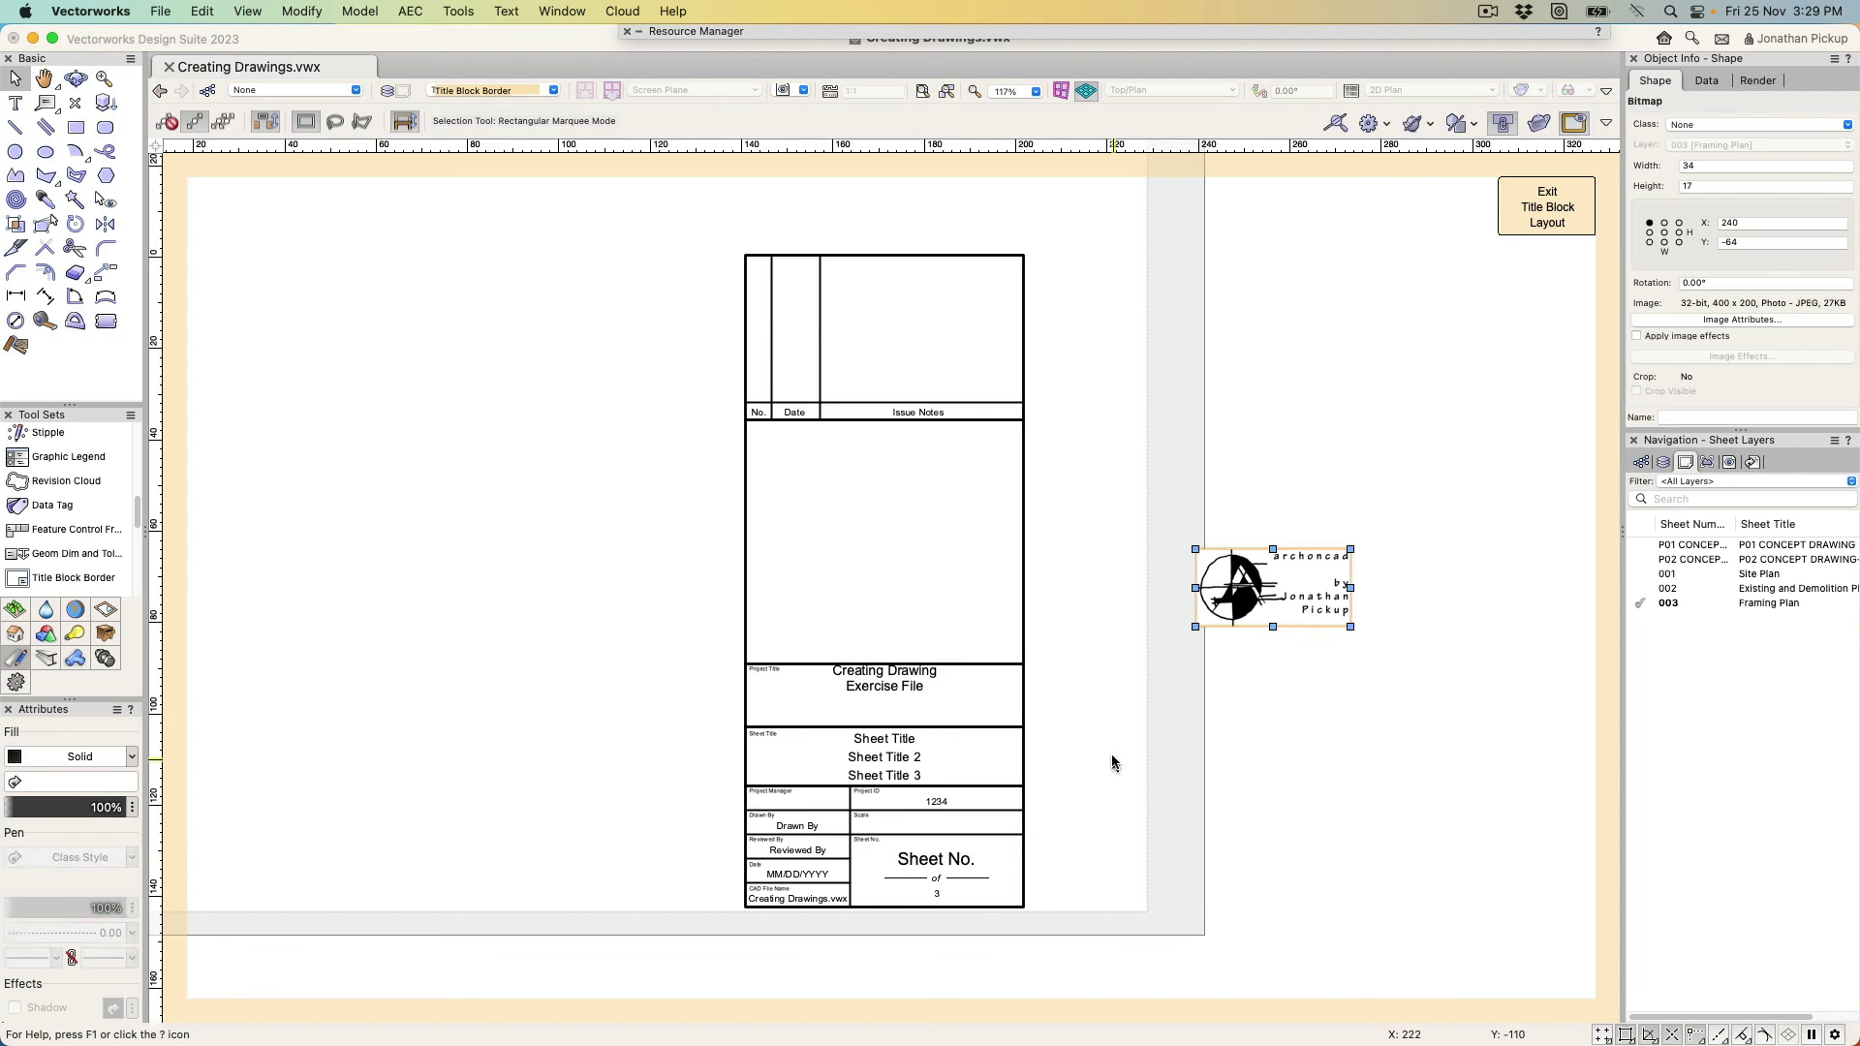
{"action": "left_click_drag", "start_coordinate": [1259, 588], "coordinate": [861, 587]}
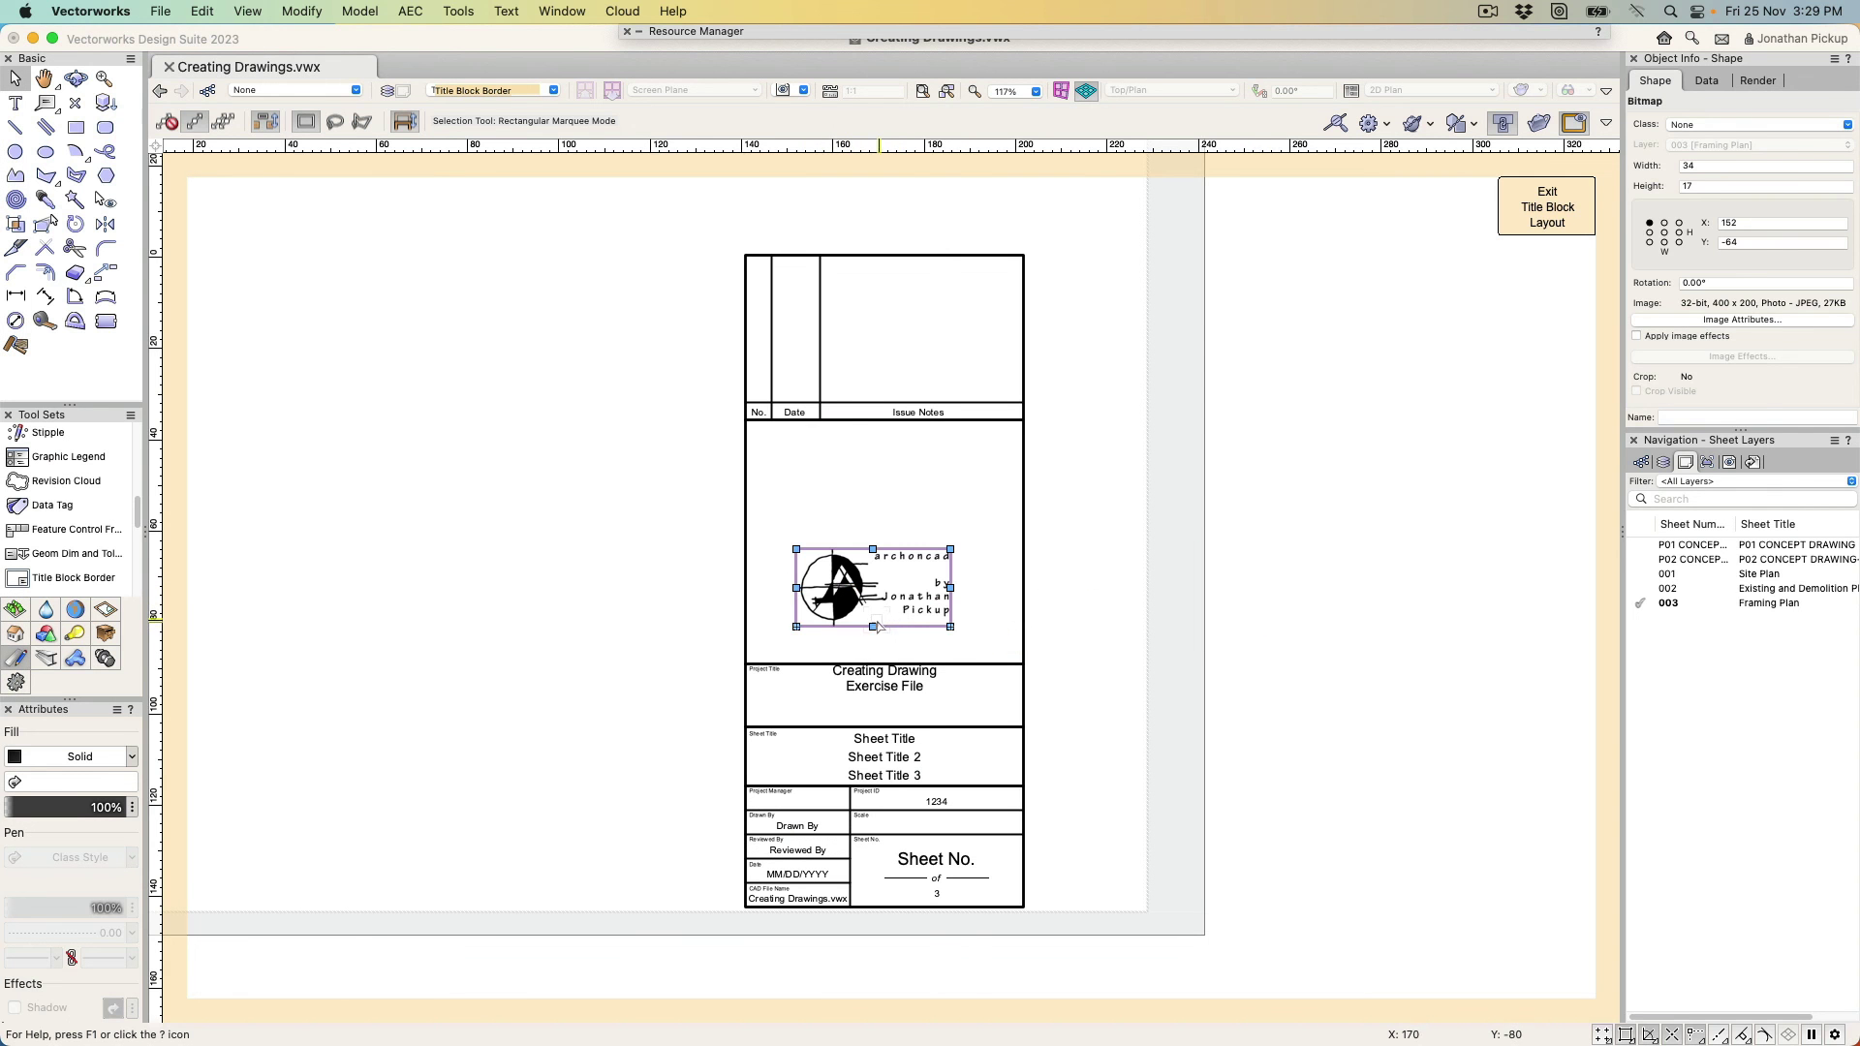
{"action": "left_click", "coordinate": [922, 650]}
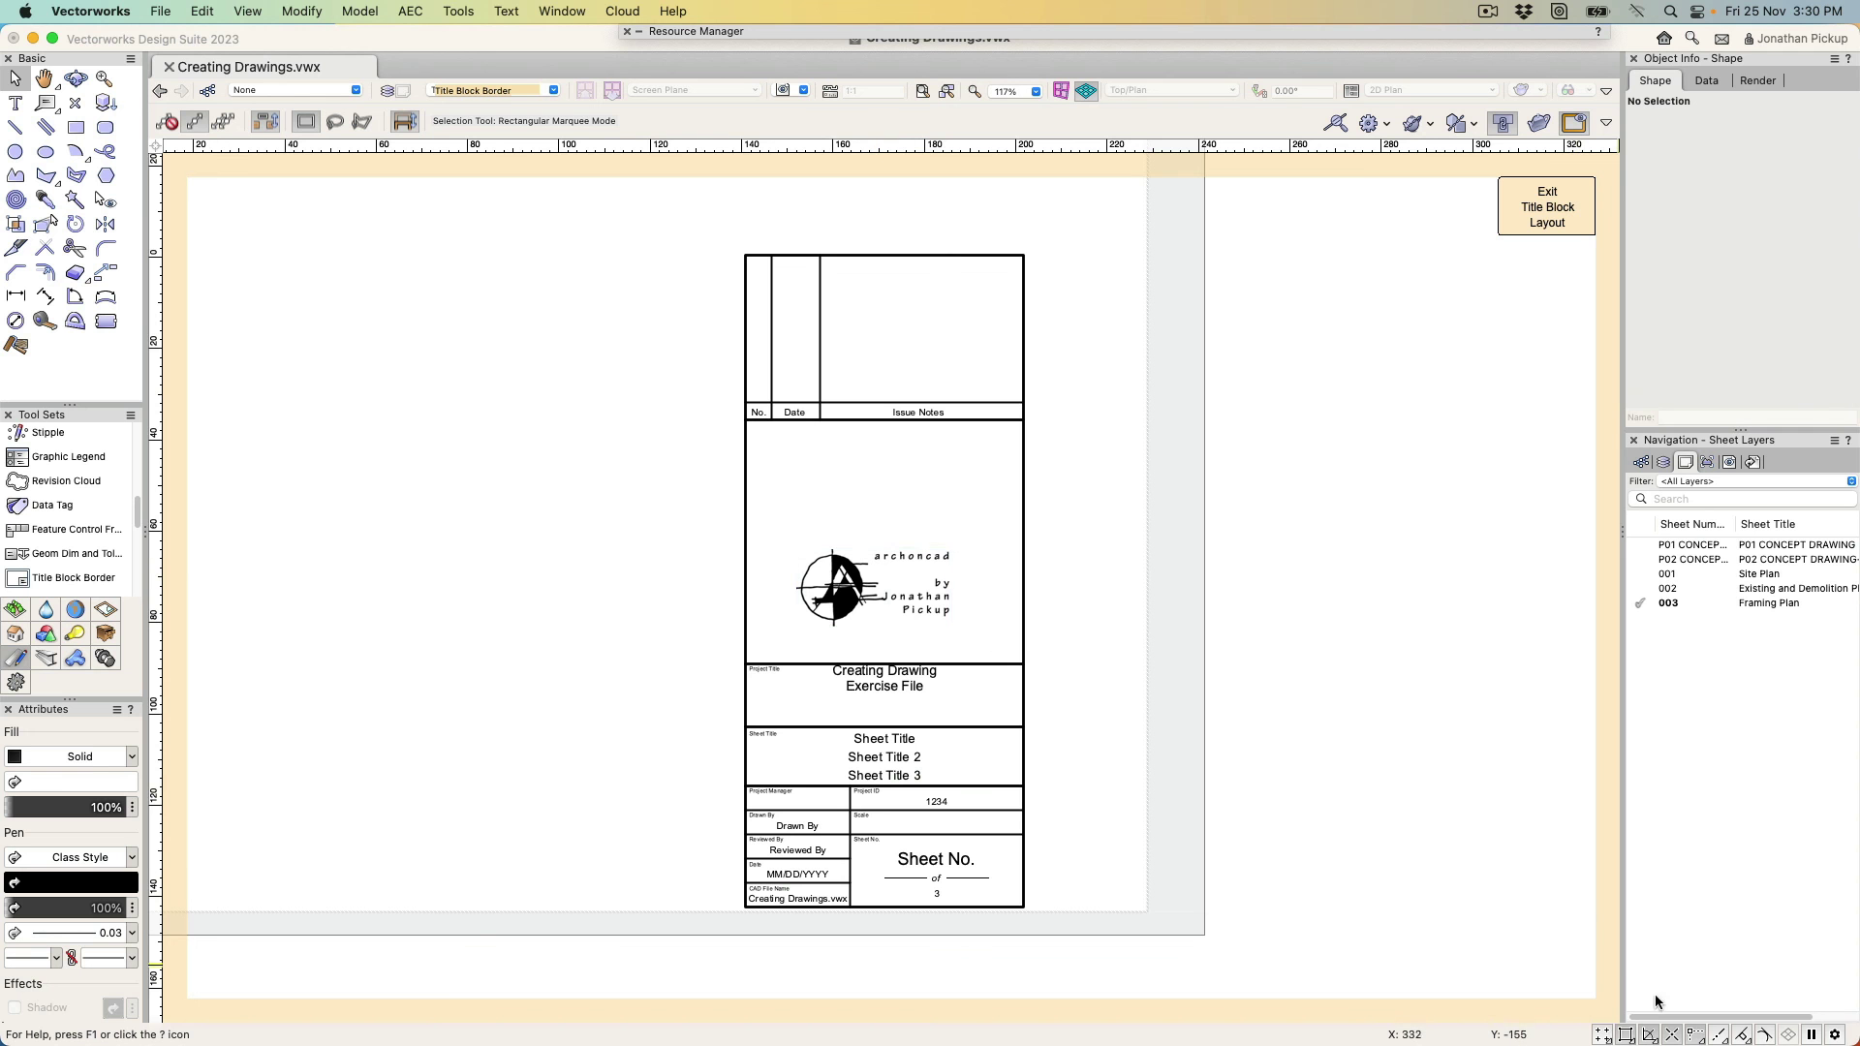
Enable midpoint, centre, insertion, quadrant and nearest-edge snaps, then snap the logo onto the project title line
{"action": "double_click", "coordinate": [1624, 1035]}
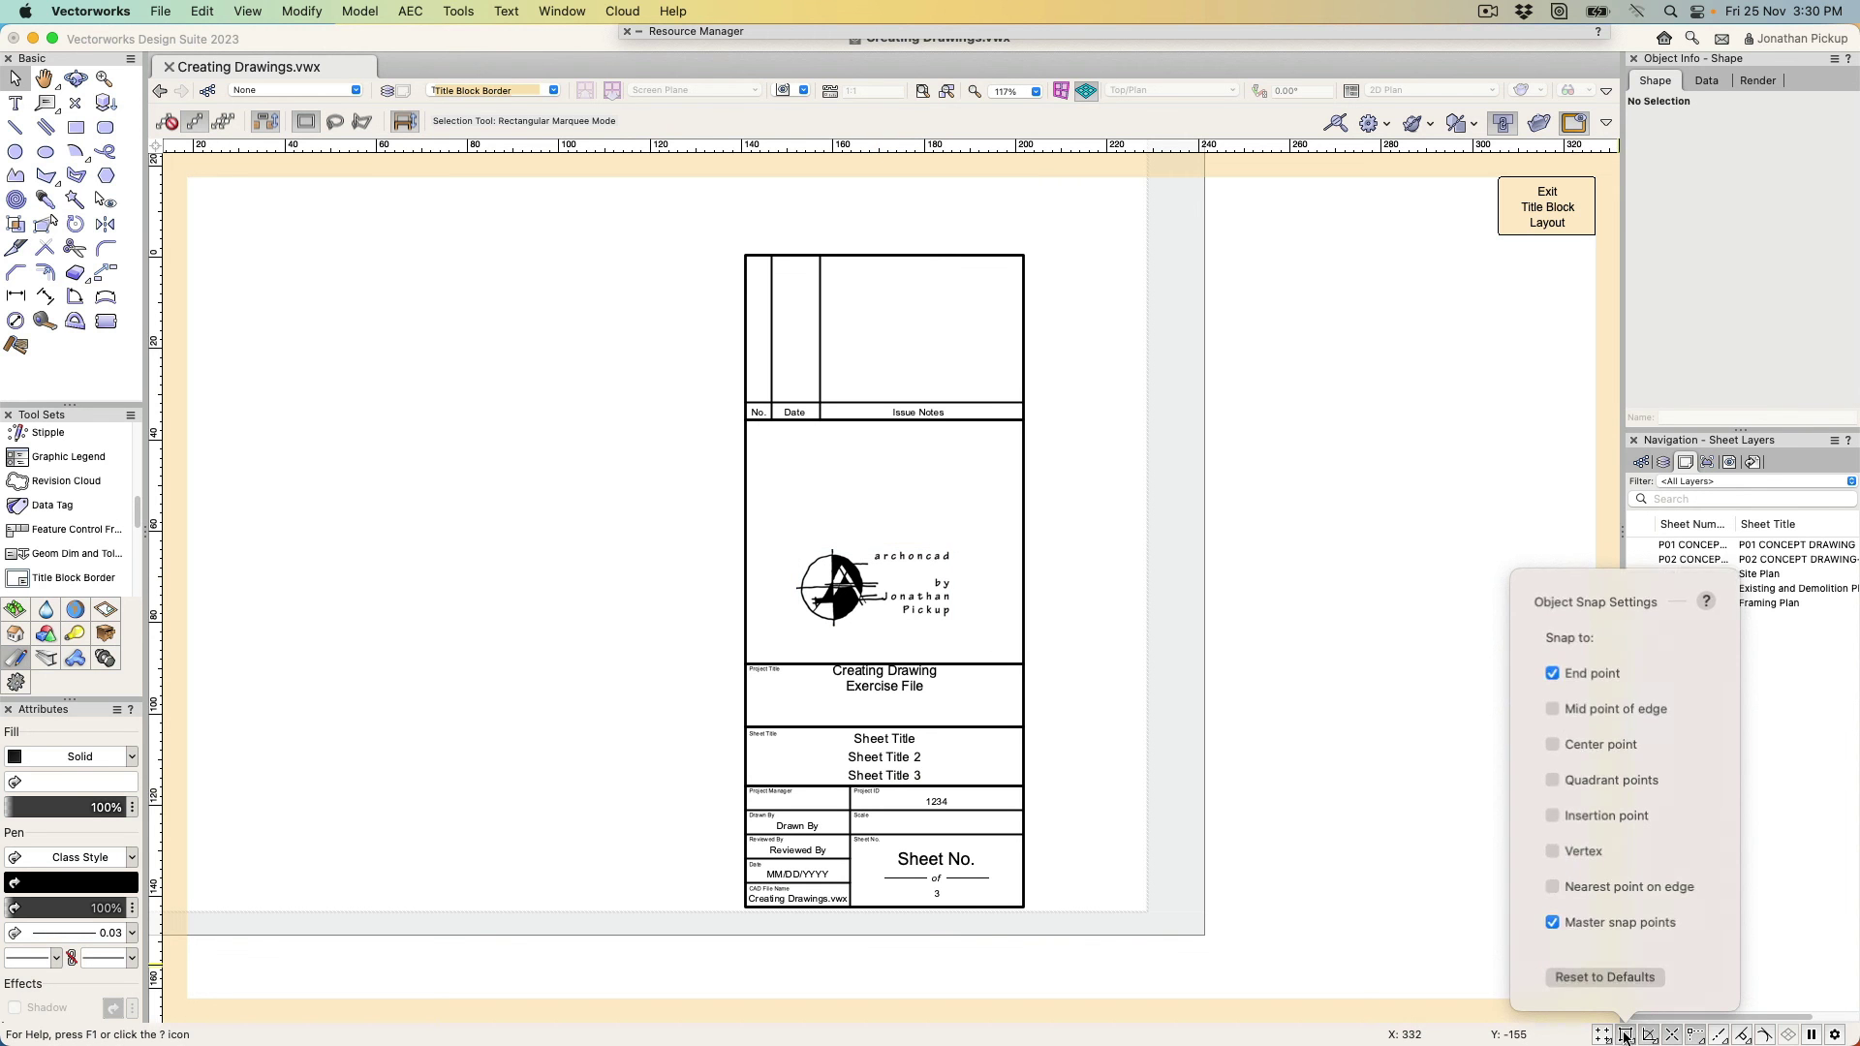
{"action": "left_click", "coordinate": [1552, 708]}
{"action": "left_click", "coordinate": [1552, 743]}
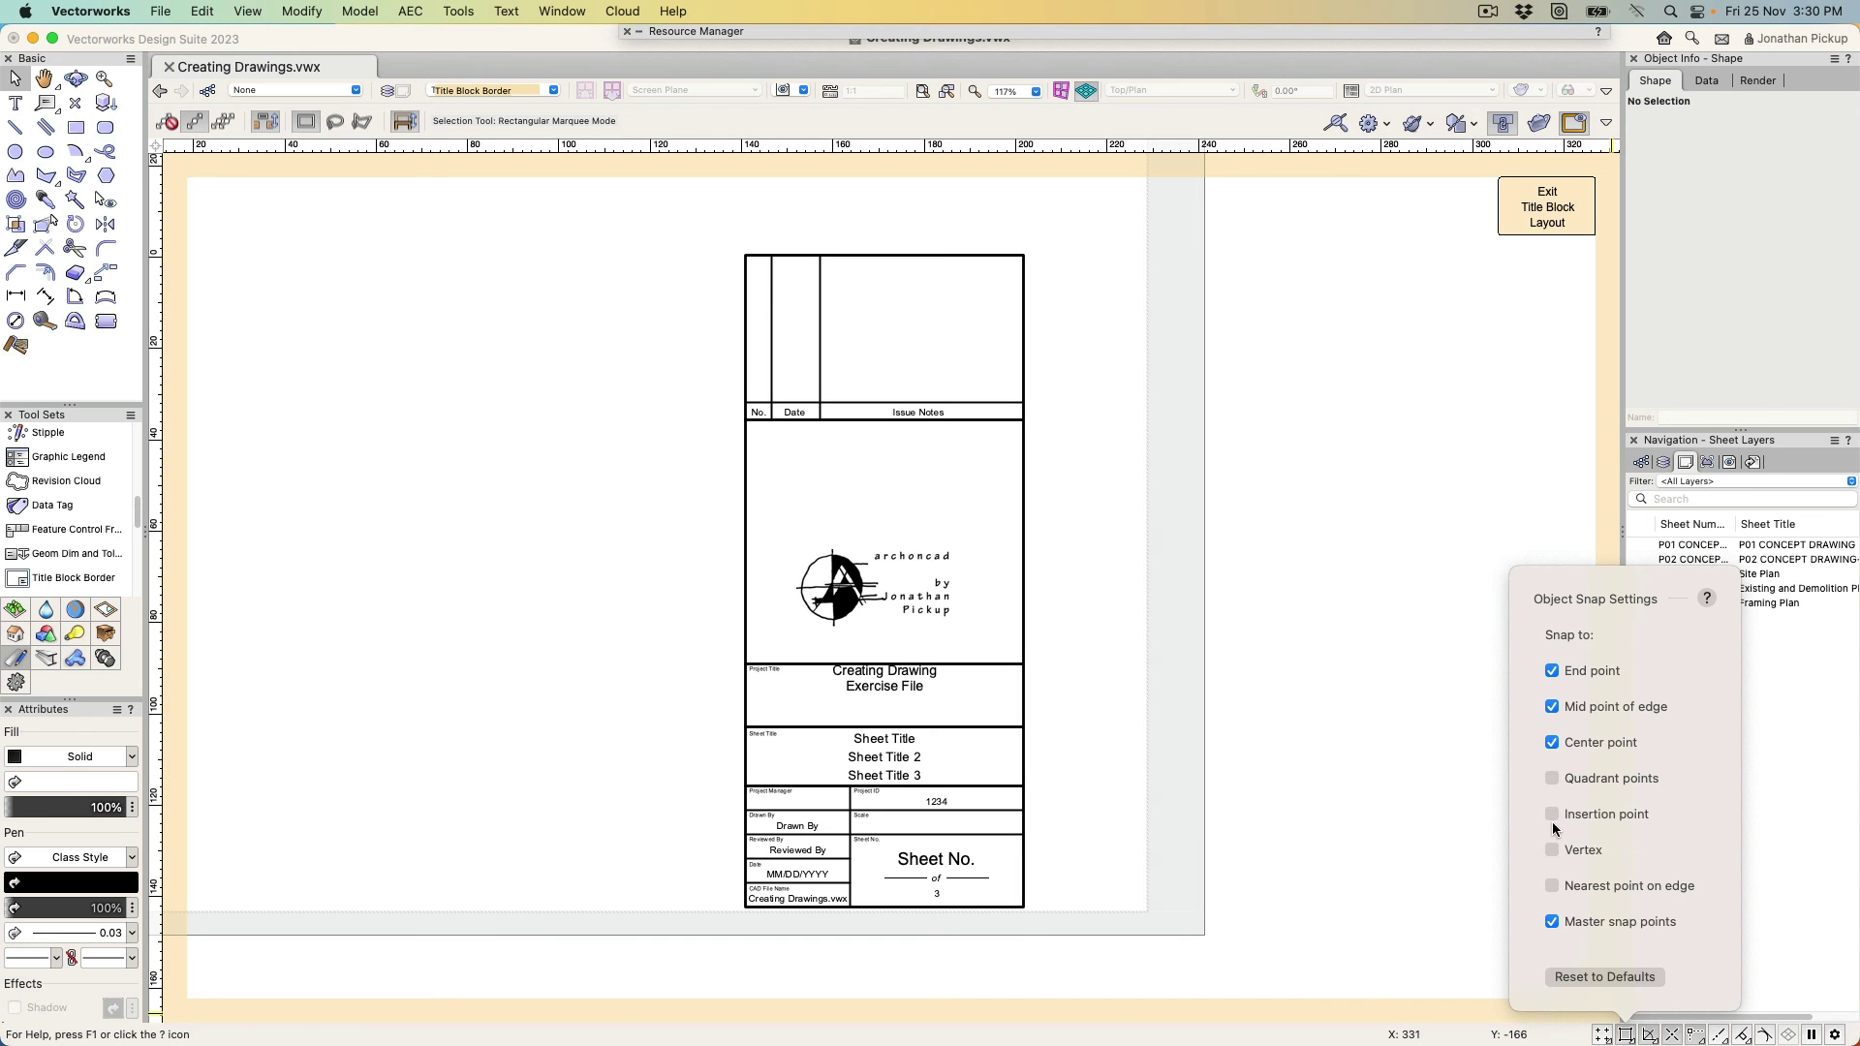
{"action": "left_click", "coordinate": [1553, 815]}
{"action": "left_click", "coordinate": [1553, 780]}
{"action": "left_click", "coordinate": [1553, 886]}
{"action": "left_click", "coordinate": [1364, 721]}
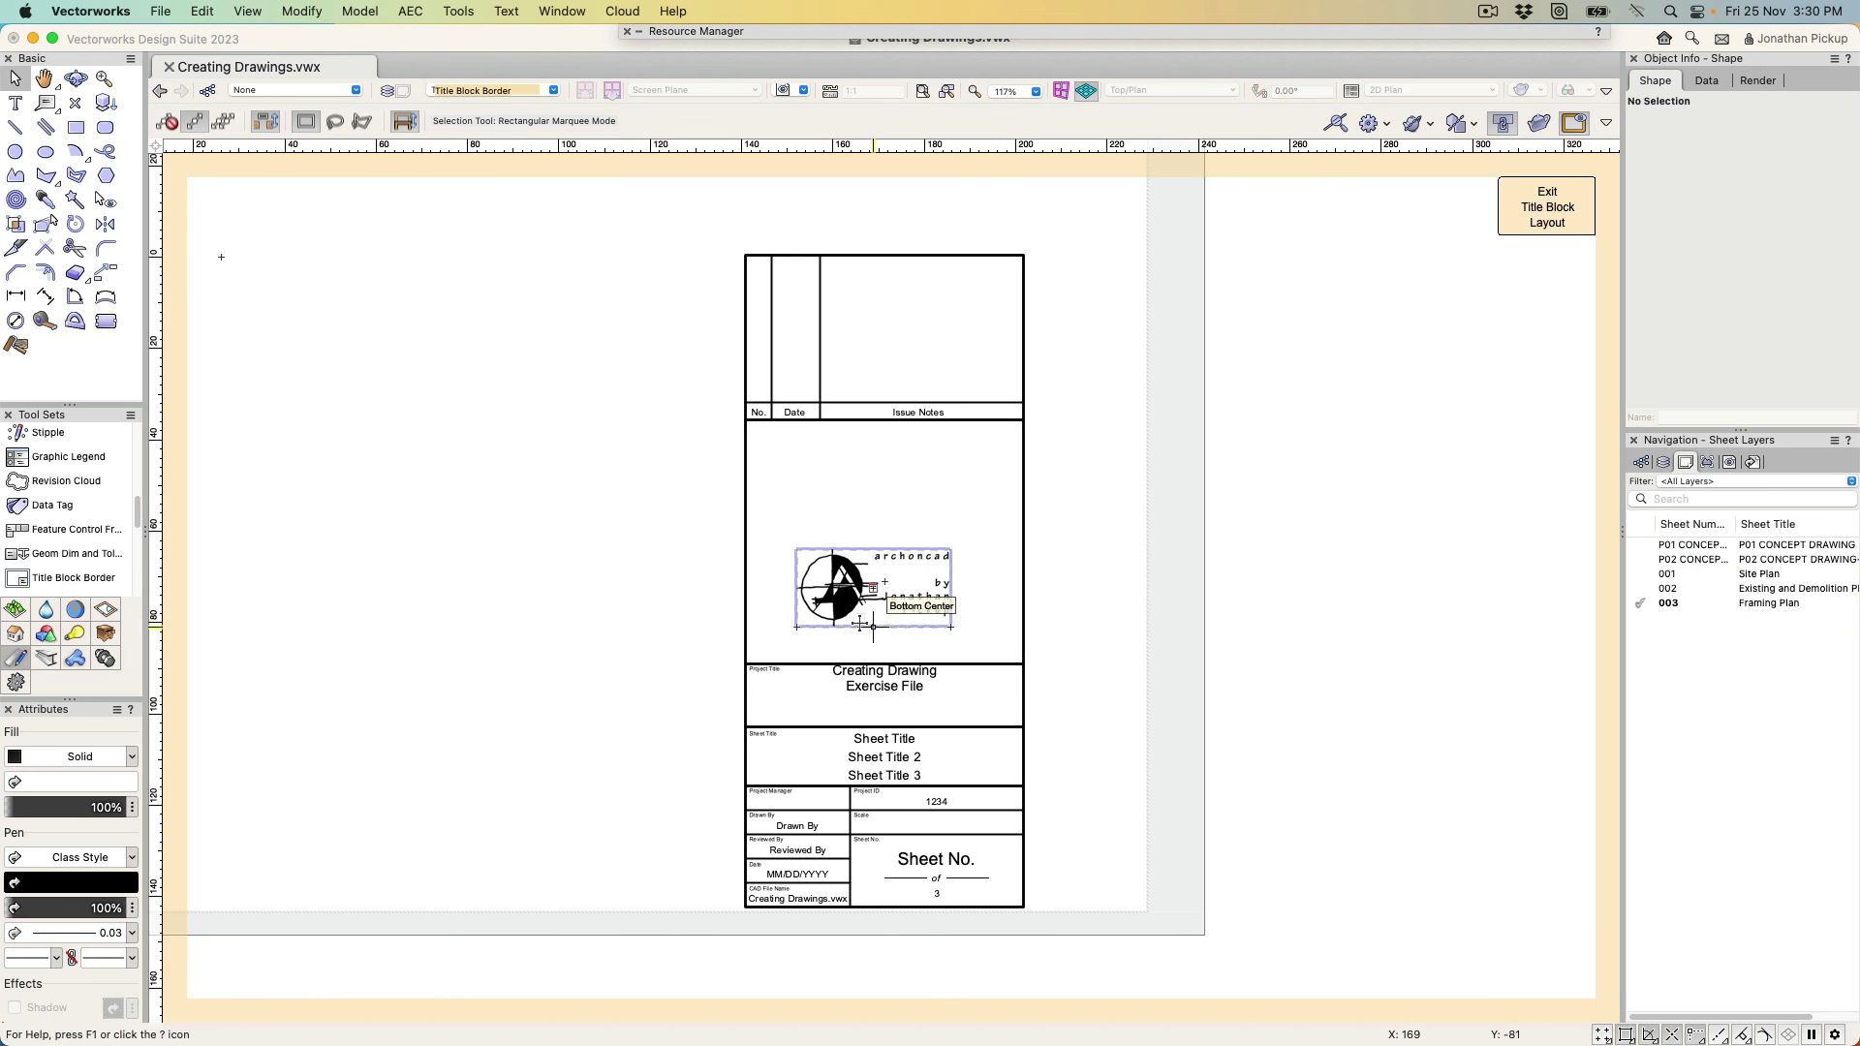
{"action": "mouse_move", "coordinate": [872, 627]}
{"action": "left_mouse_down"}
{"action": "mouse_move", "coordinate": [883, 662]}
{"action": "mouse_move", "coordinate": [877, 617]}
{"action": "left_mouse_up"}
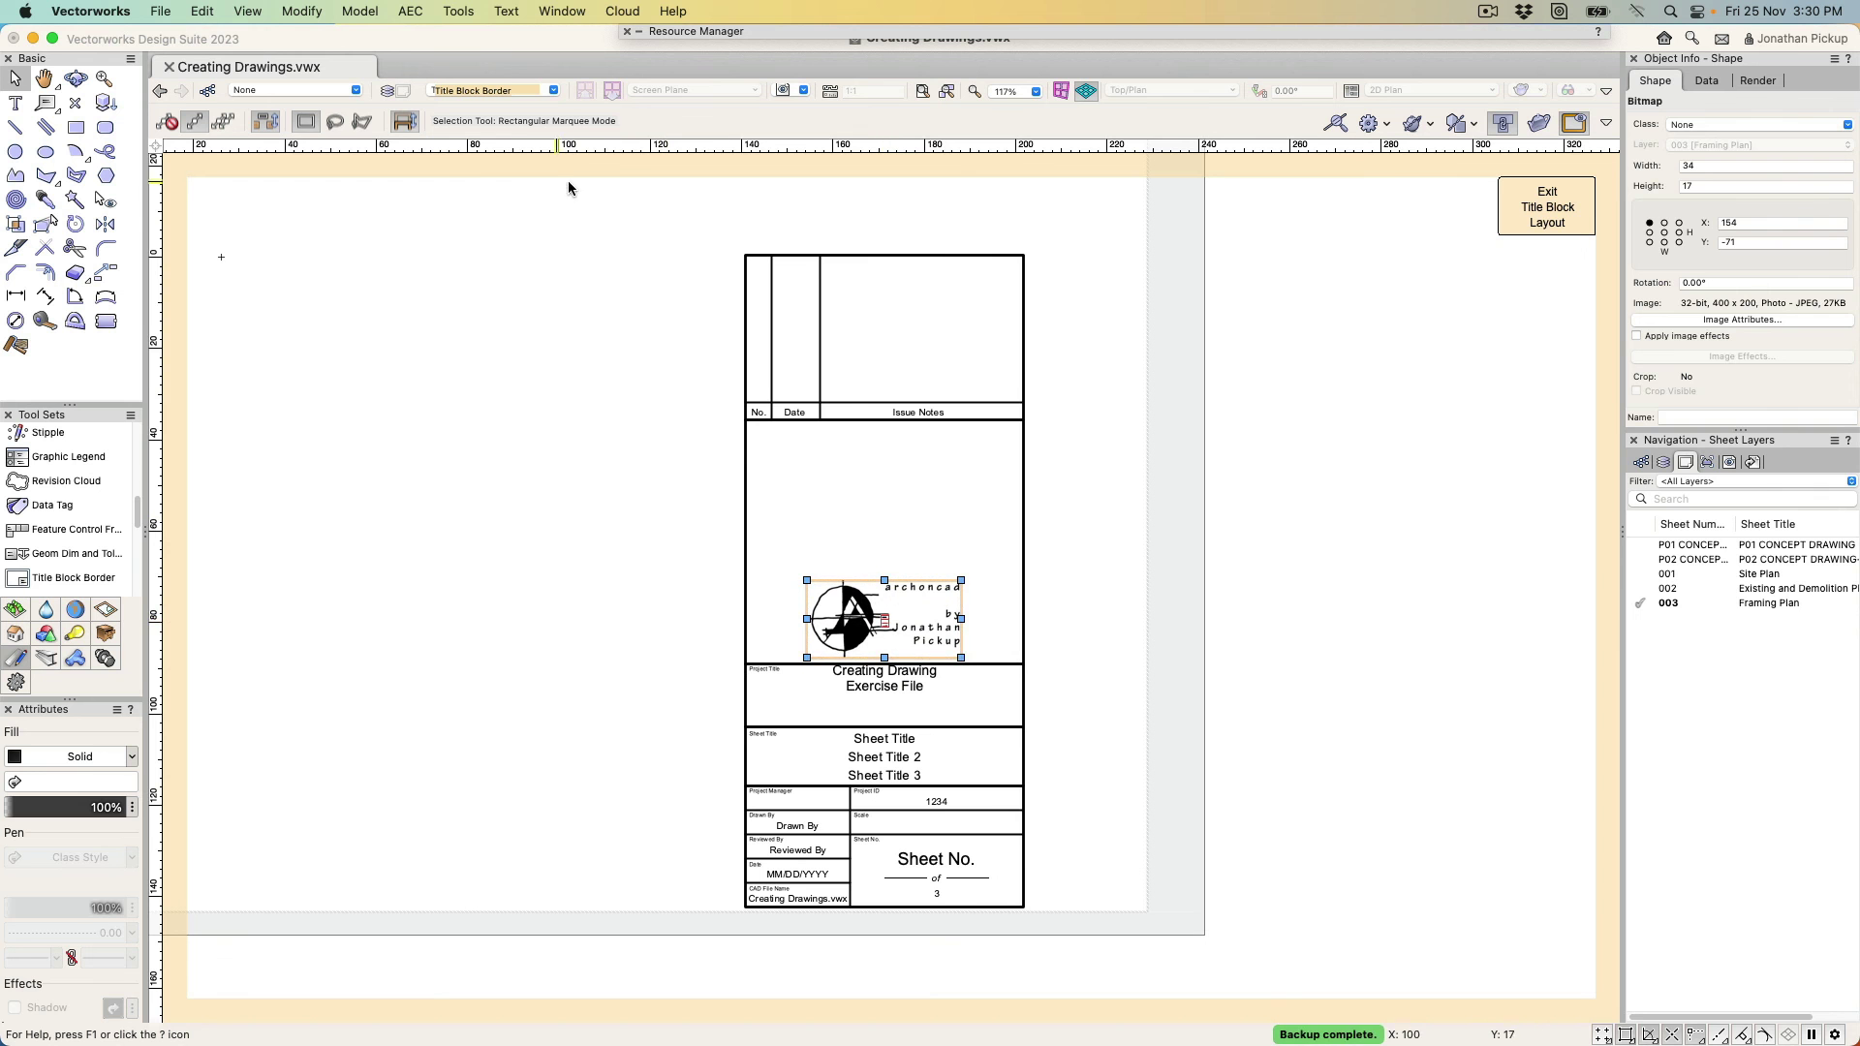
Reshape the Issue Notes row lines down to just above the logo, then exit layout editing
{"action": "left_click_drag", "start_coordinate": [622, 198], "coordinate": [1129, 473]}
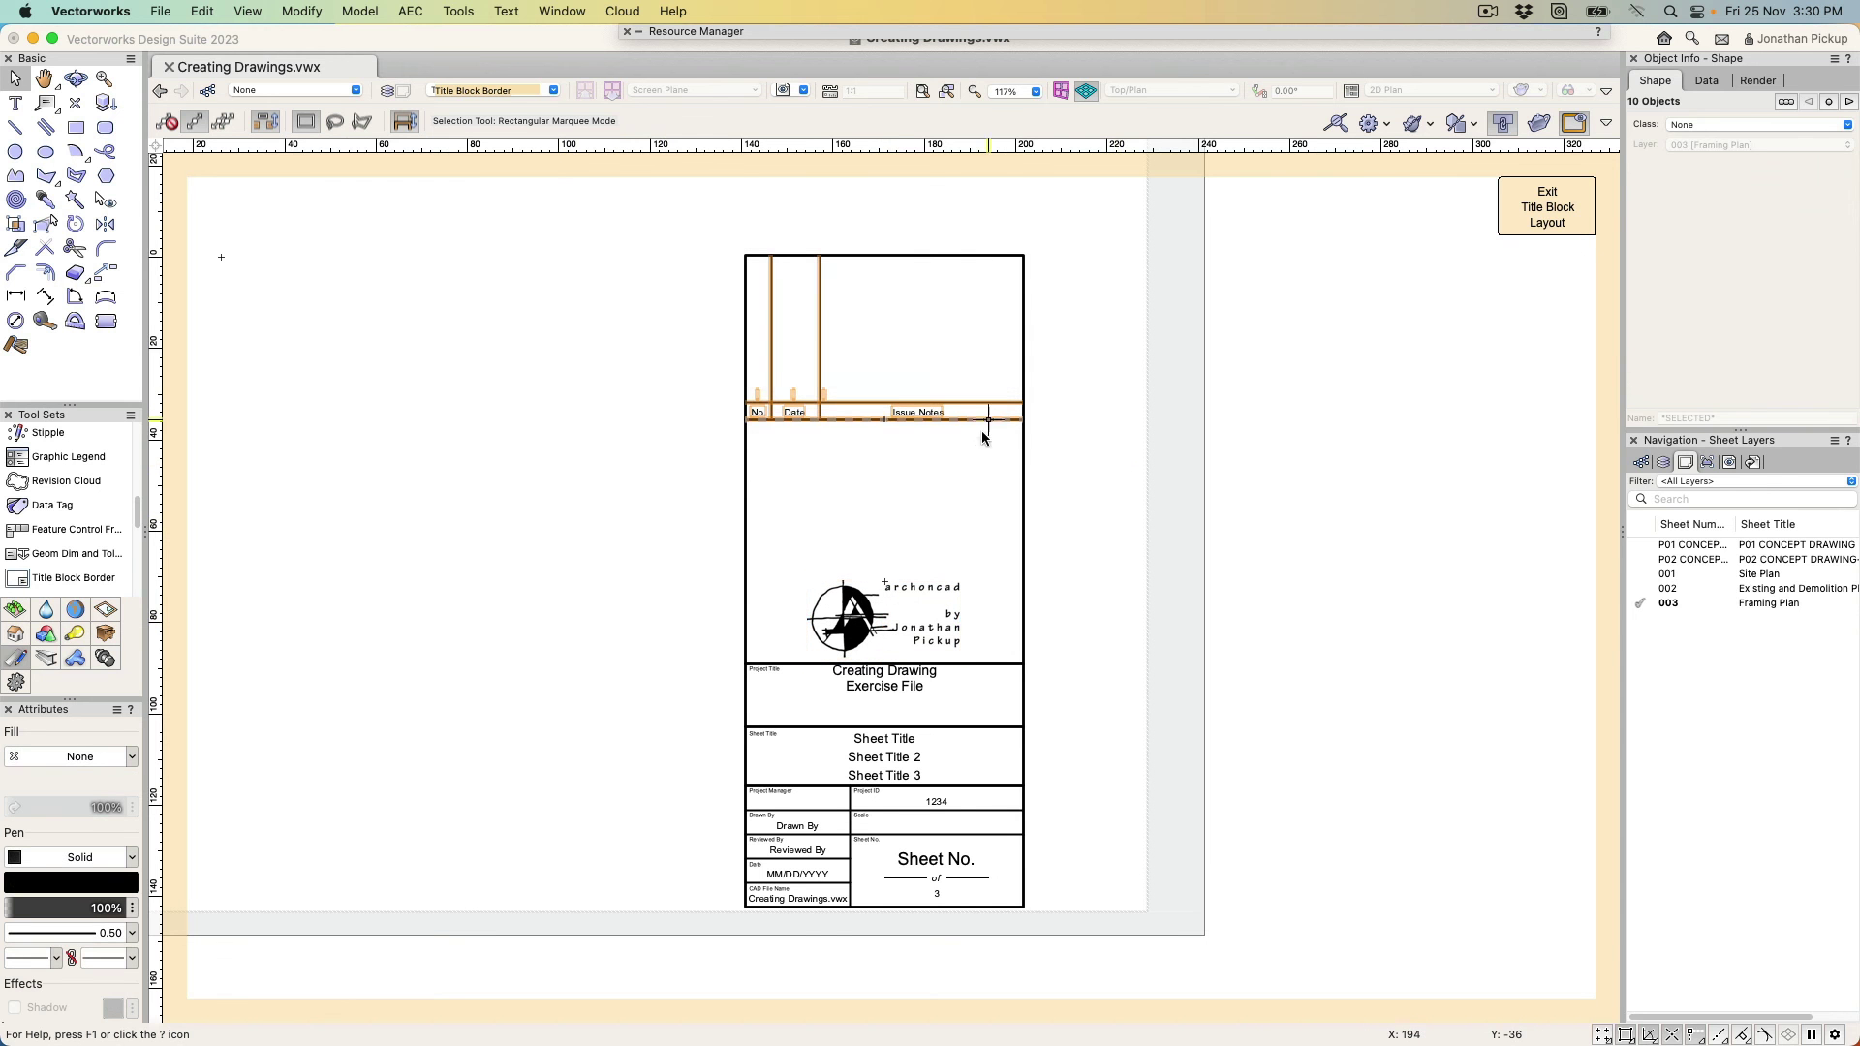
{"action": "left_click", "coordinate": [45, 223]}
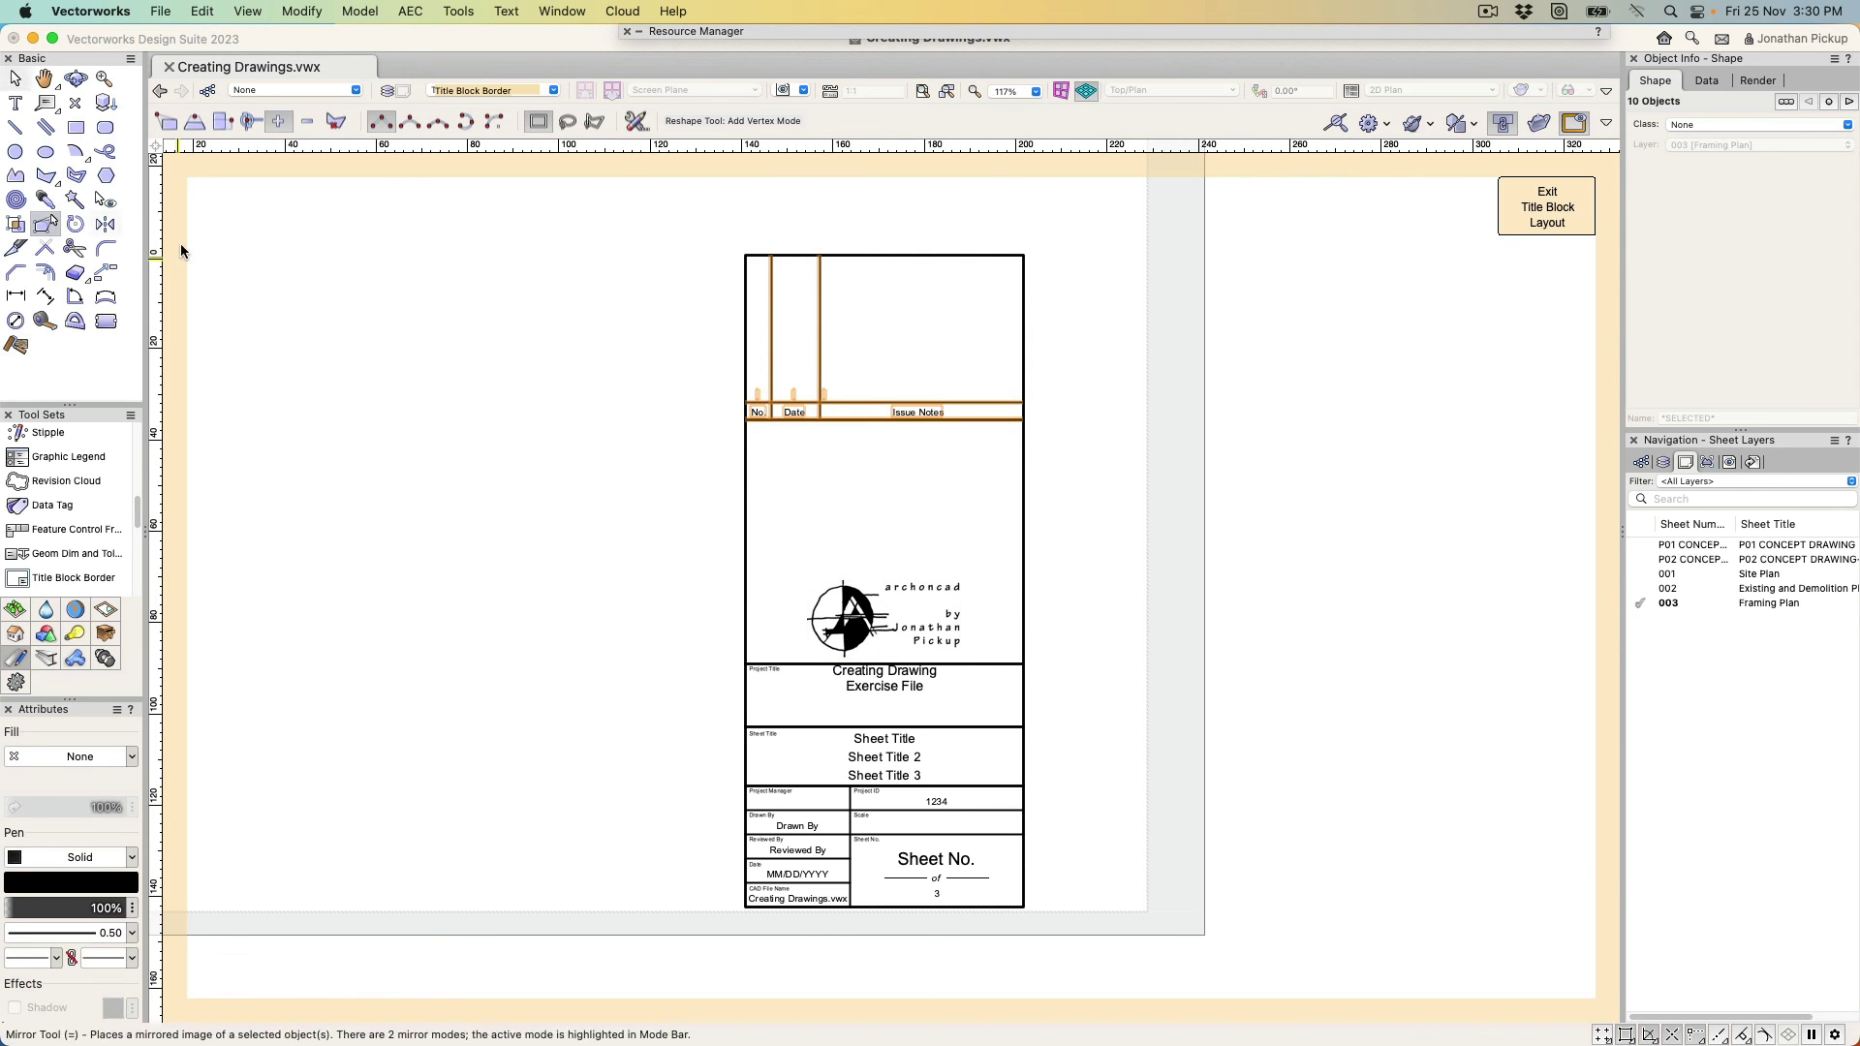
{"action": "left_click_drag", "start_coordinate": [719, 363], "coordinate": [1007, 571]}
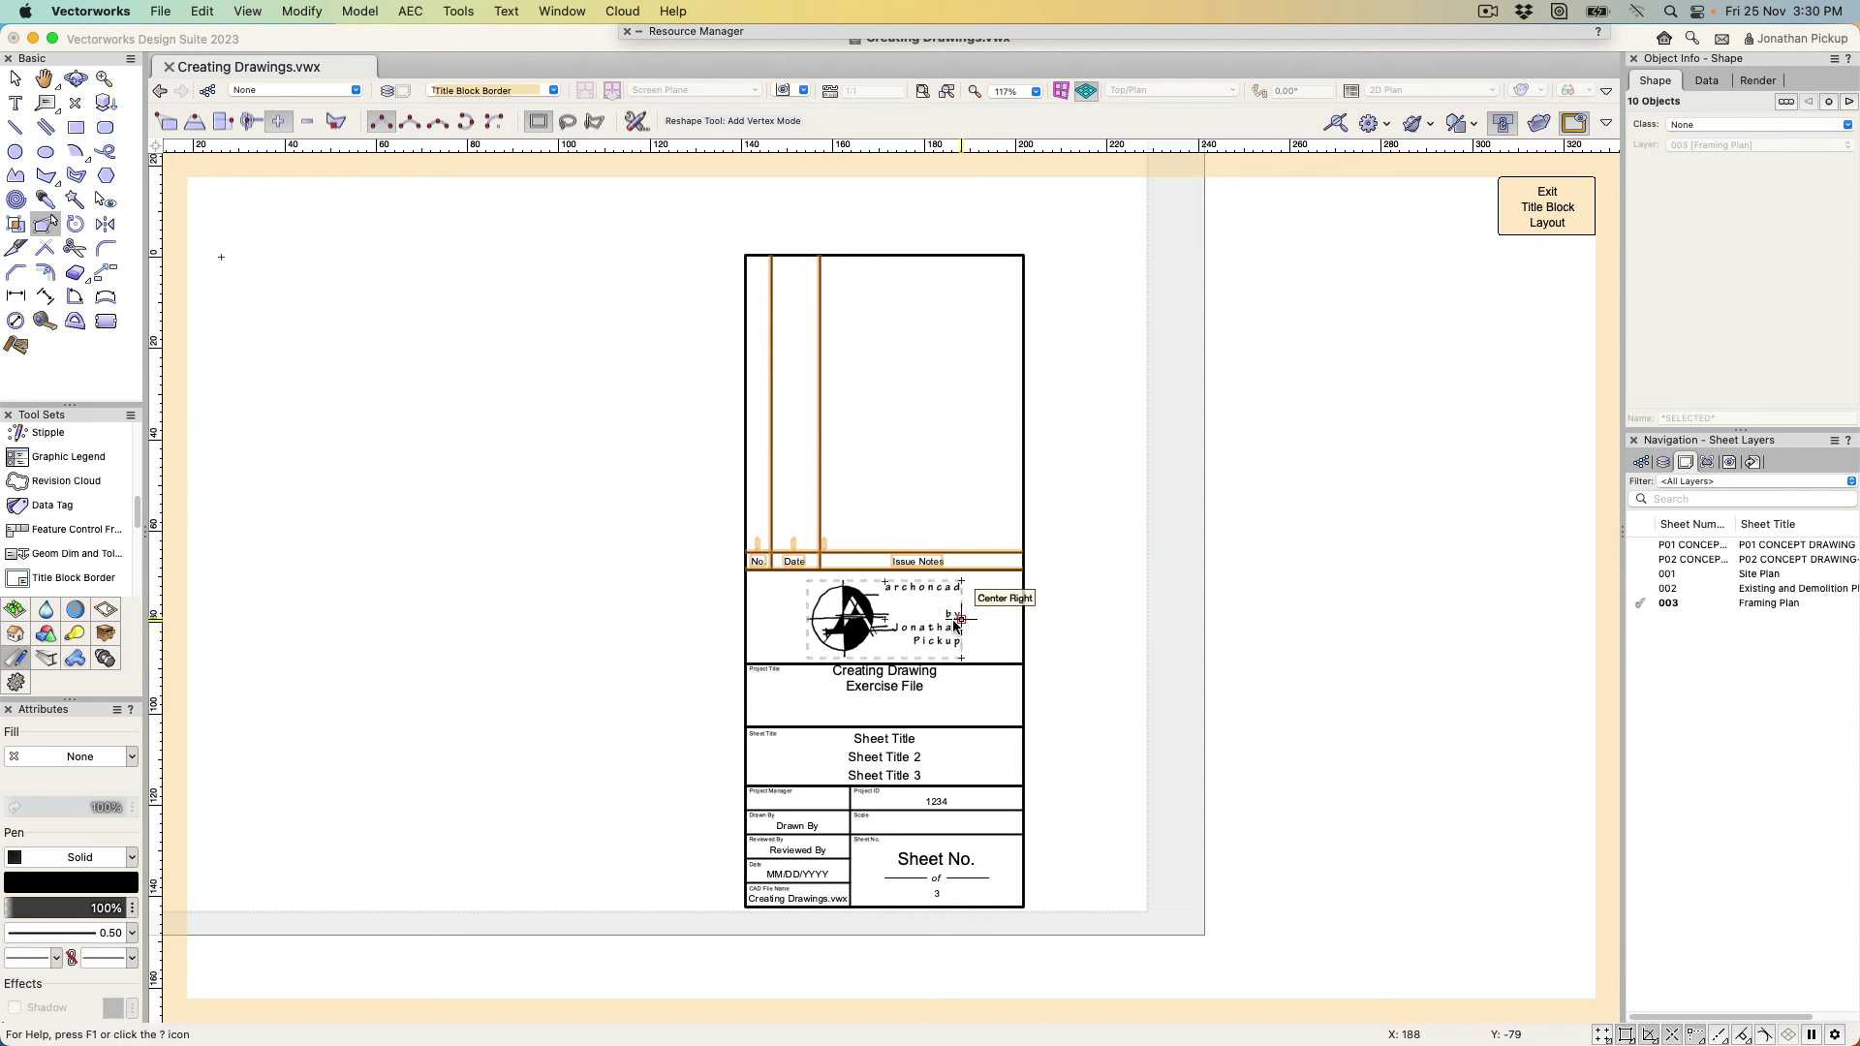
{"action": "left_click", "coordinate": [1549, 198]}
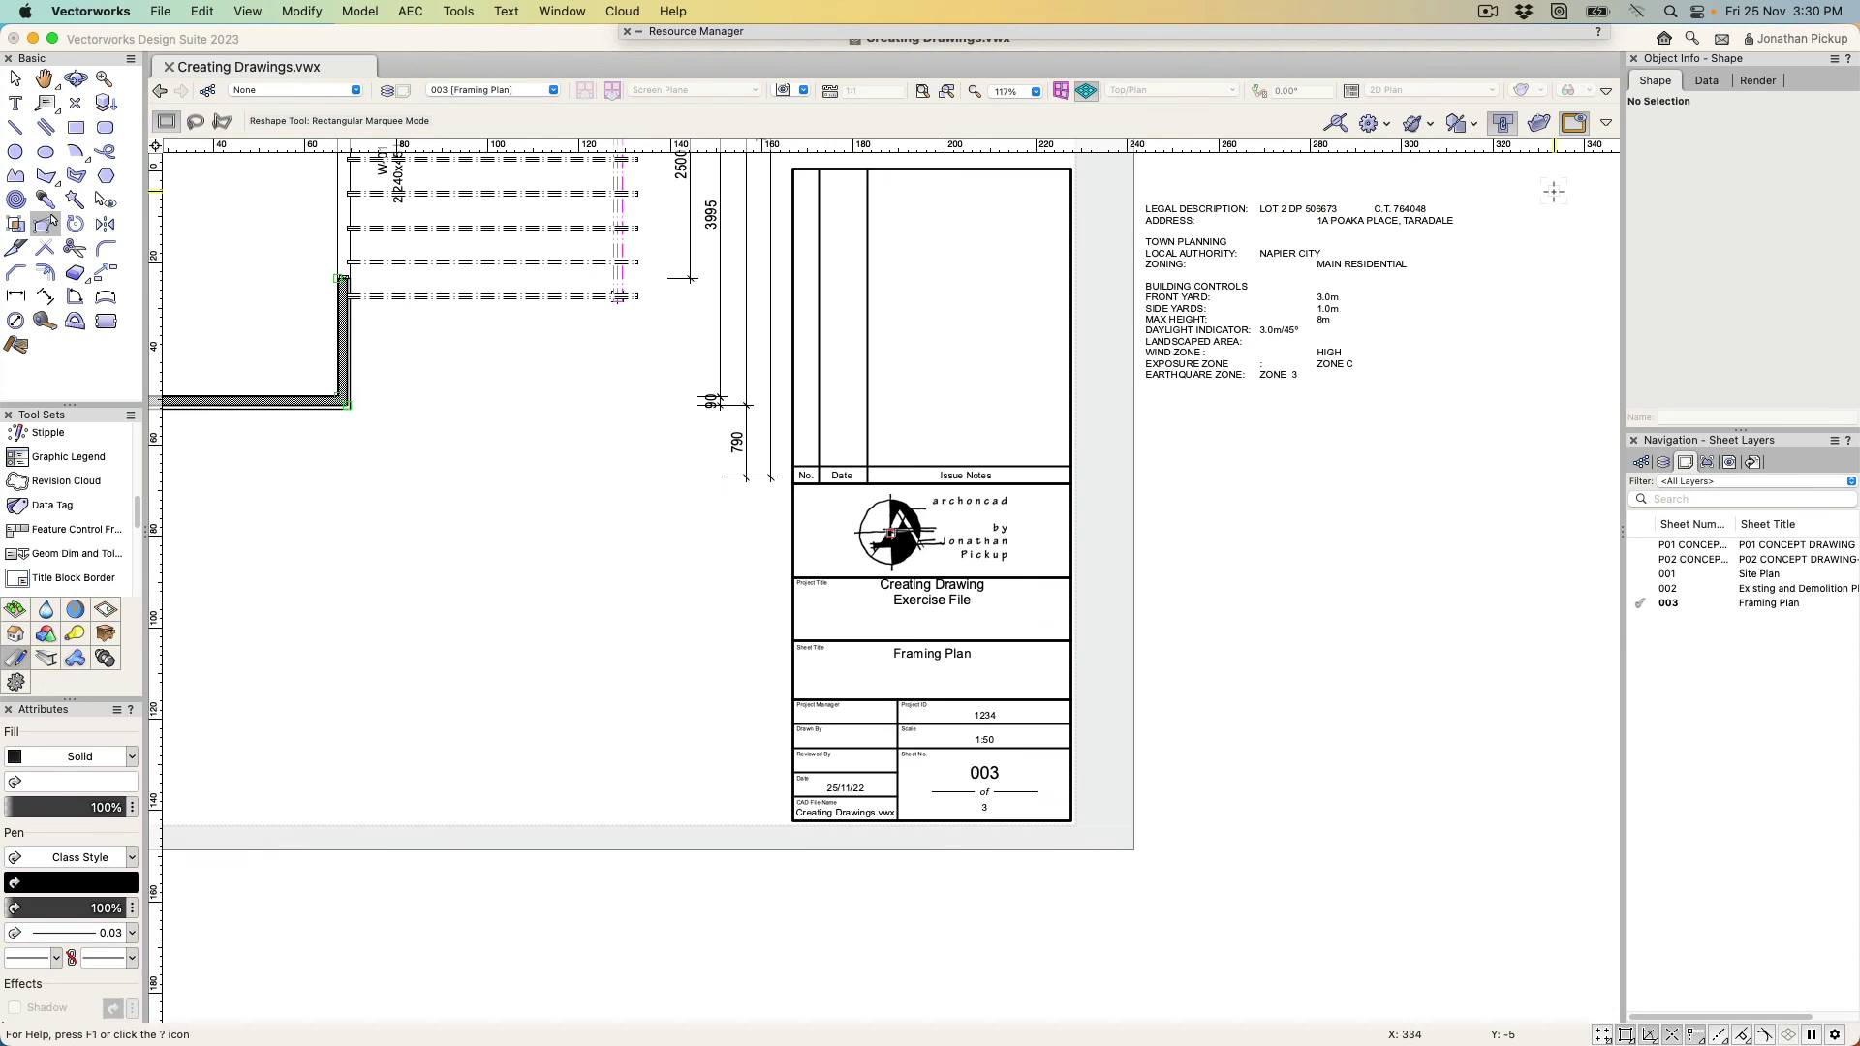
Reopen the title block layout for editing and acknowledge the style-wide warning
{"action": "right_click", "coordinate": [918, 597]}
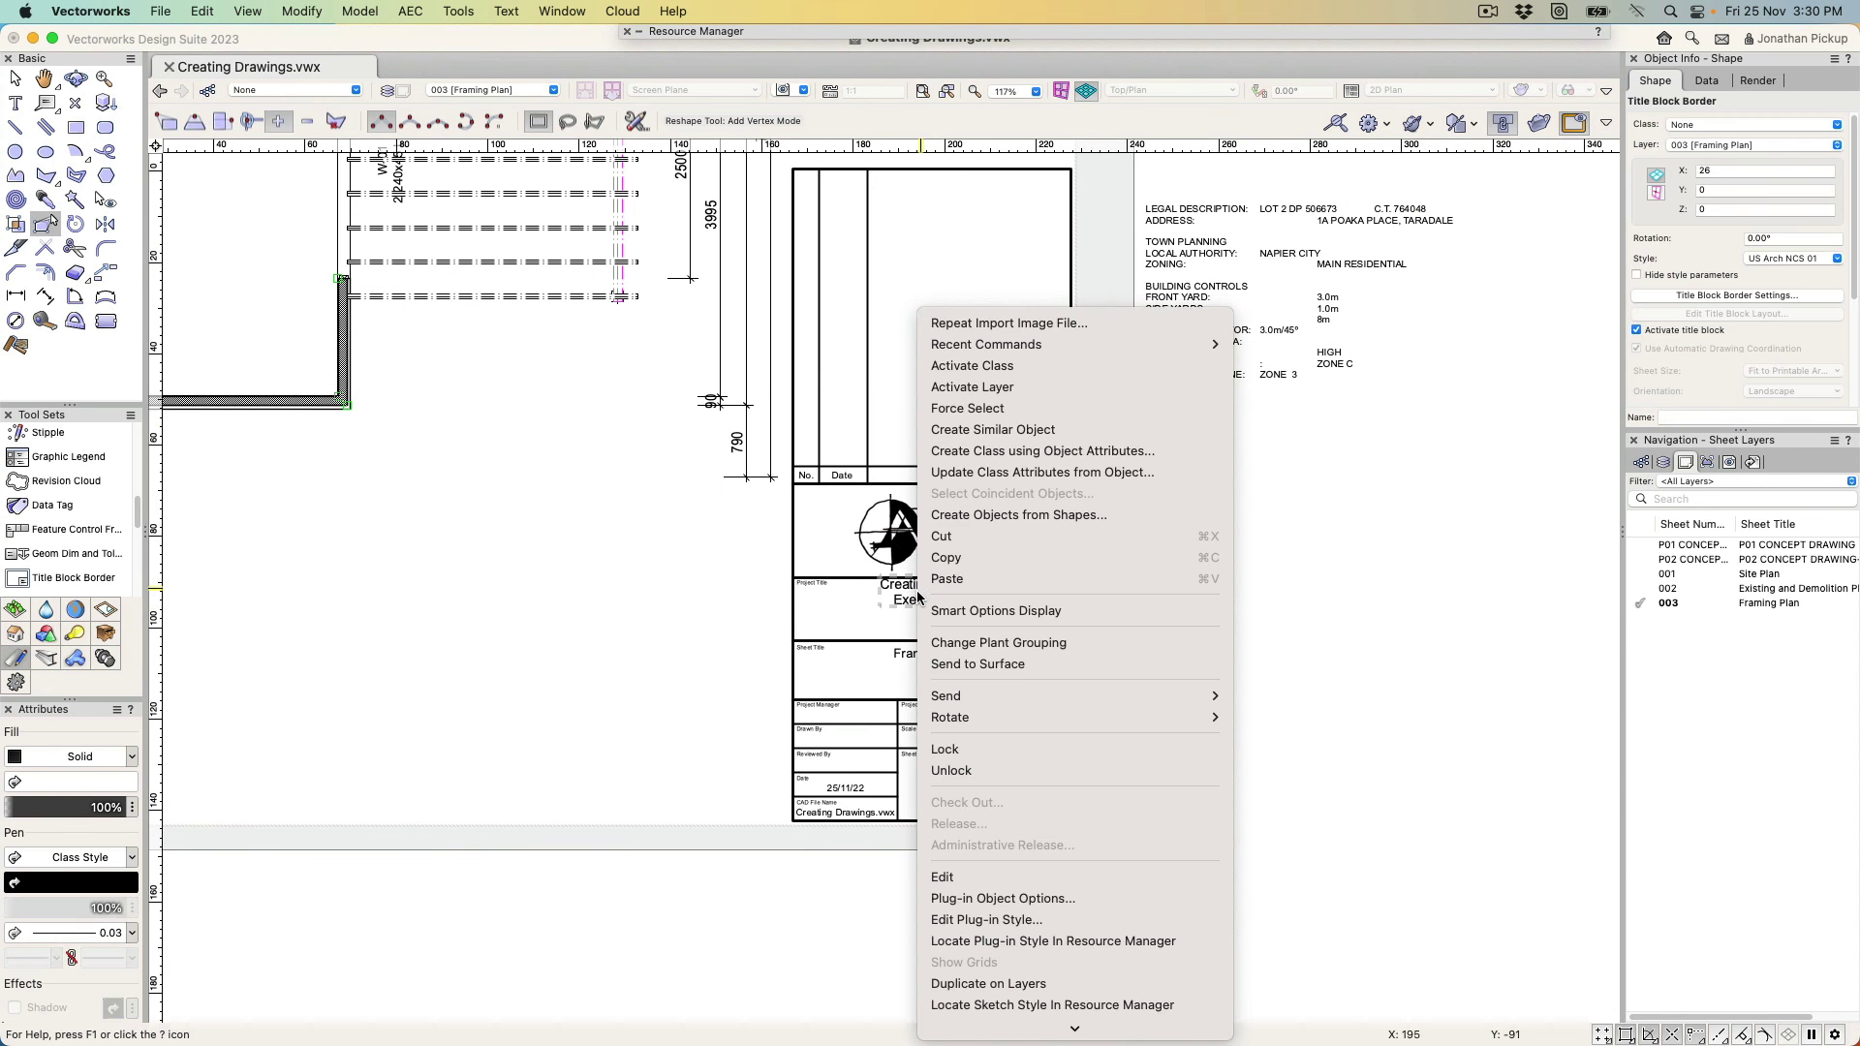
{"action": "left_click", "coordinate": [924, 878]}
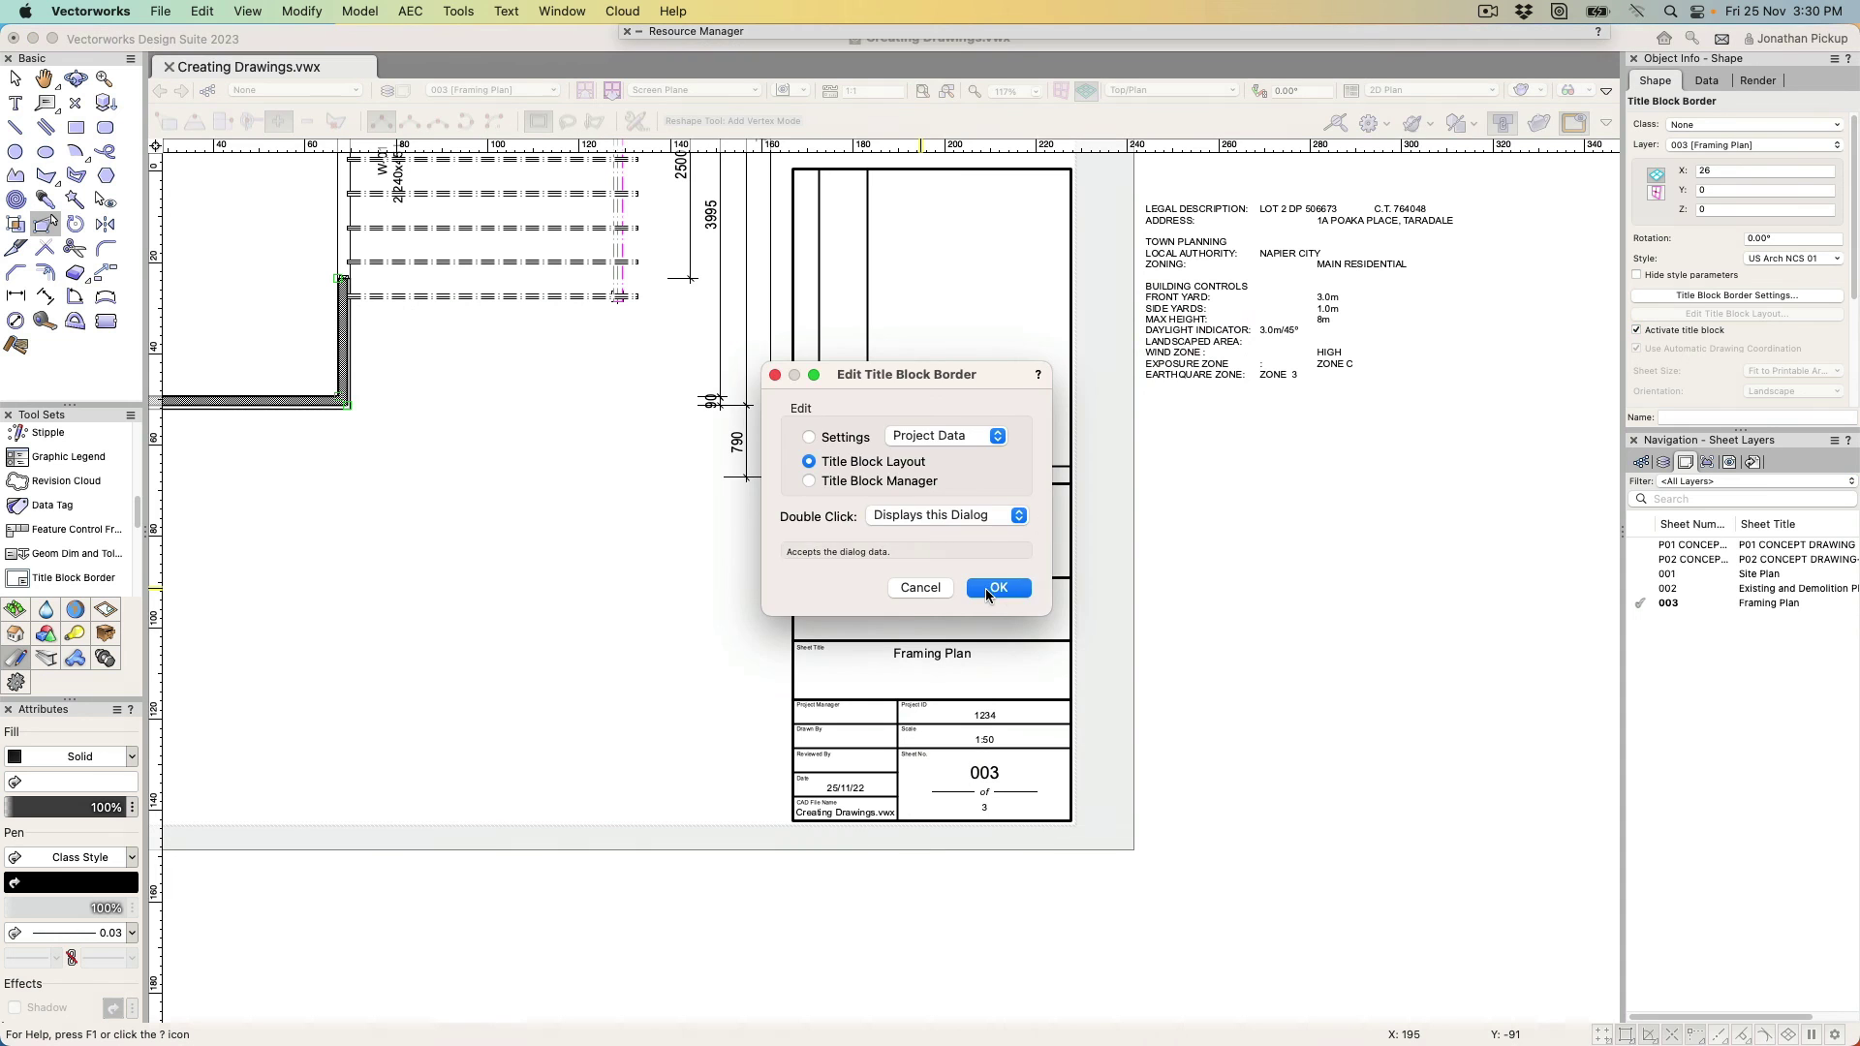
{"action": "left_click", "coordinate": [985, 588]}
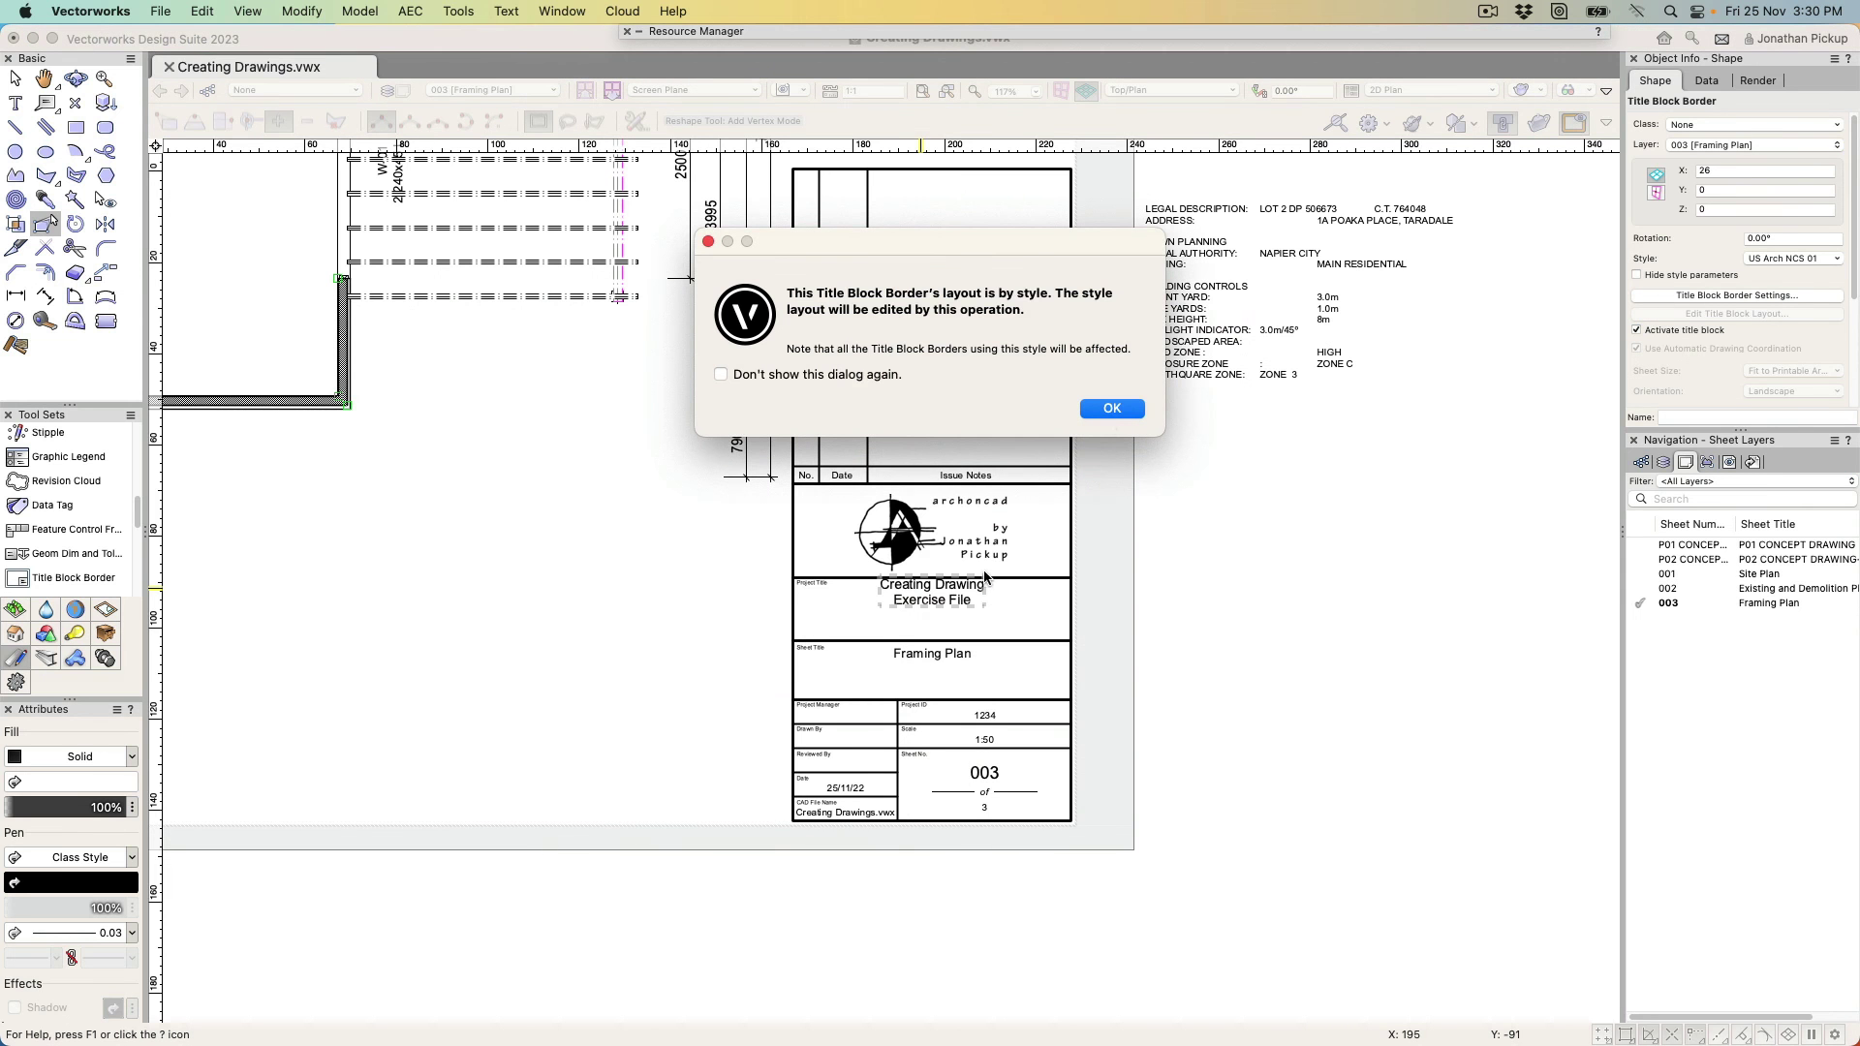
{"action": "left_click", "coordinate": [1108, 408]}
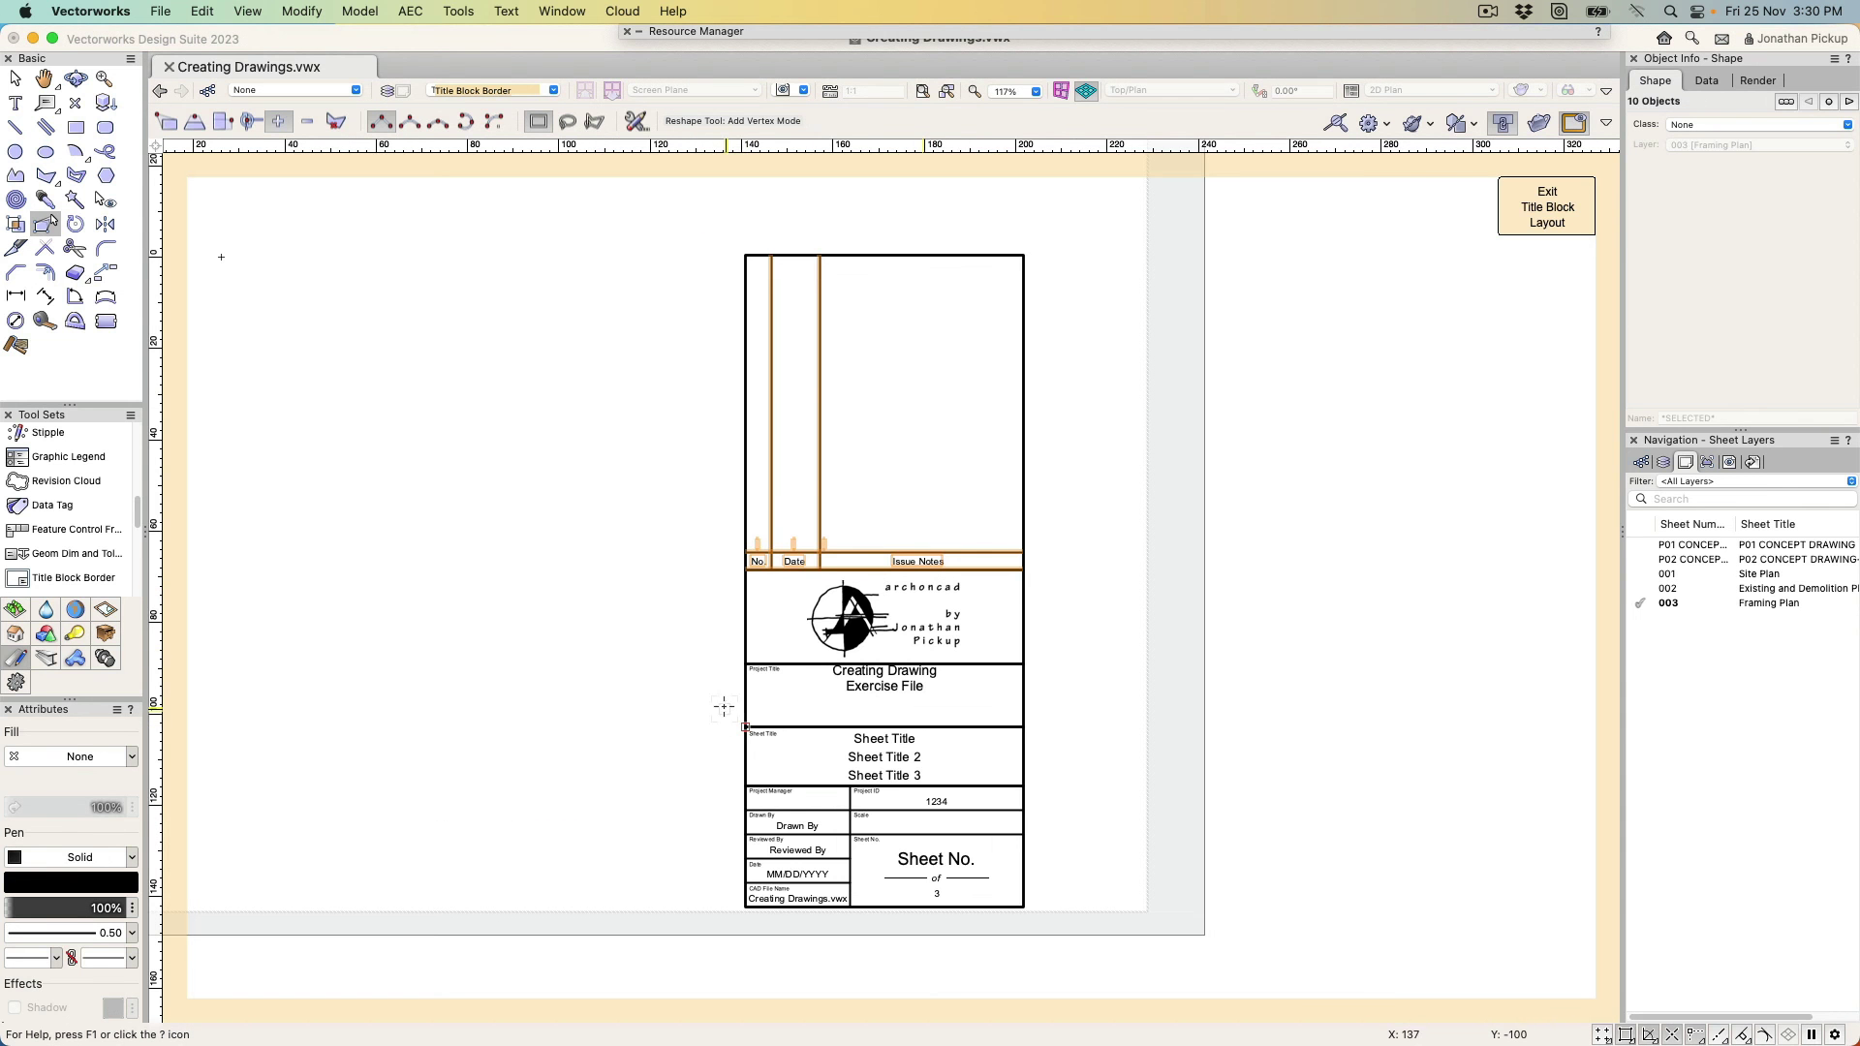
Remove the Drawn By and Reviewed By fields and return to the Selection tool
{"action": "left_click", "coordinate": [796, 875]}
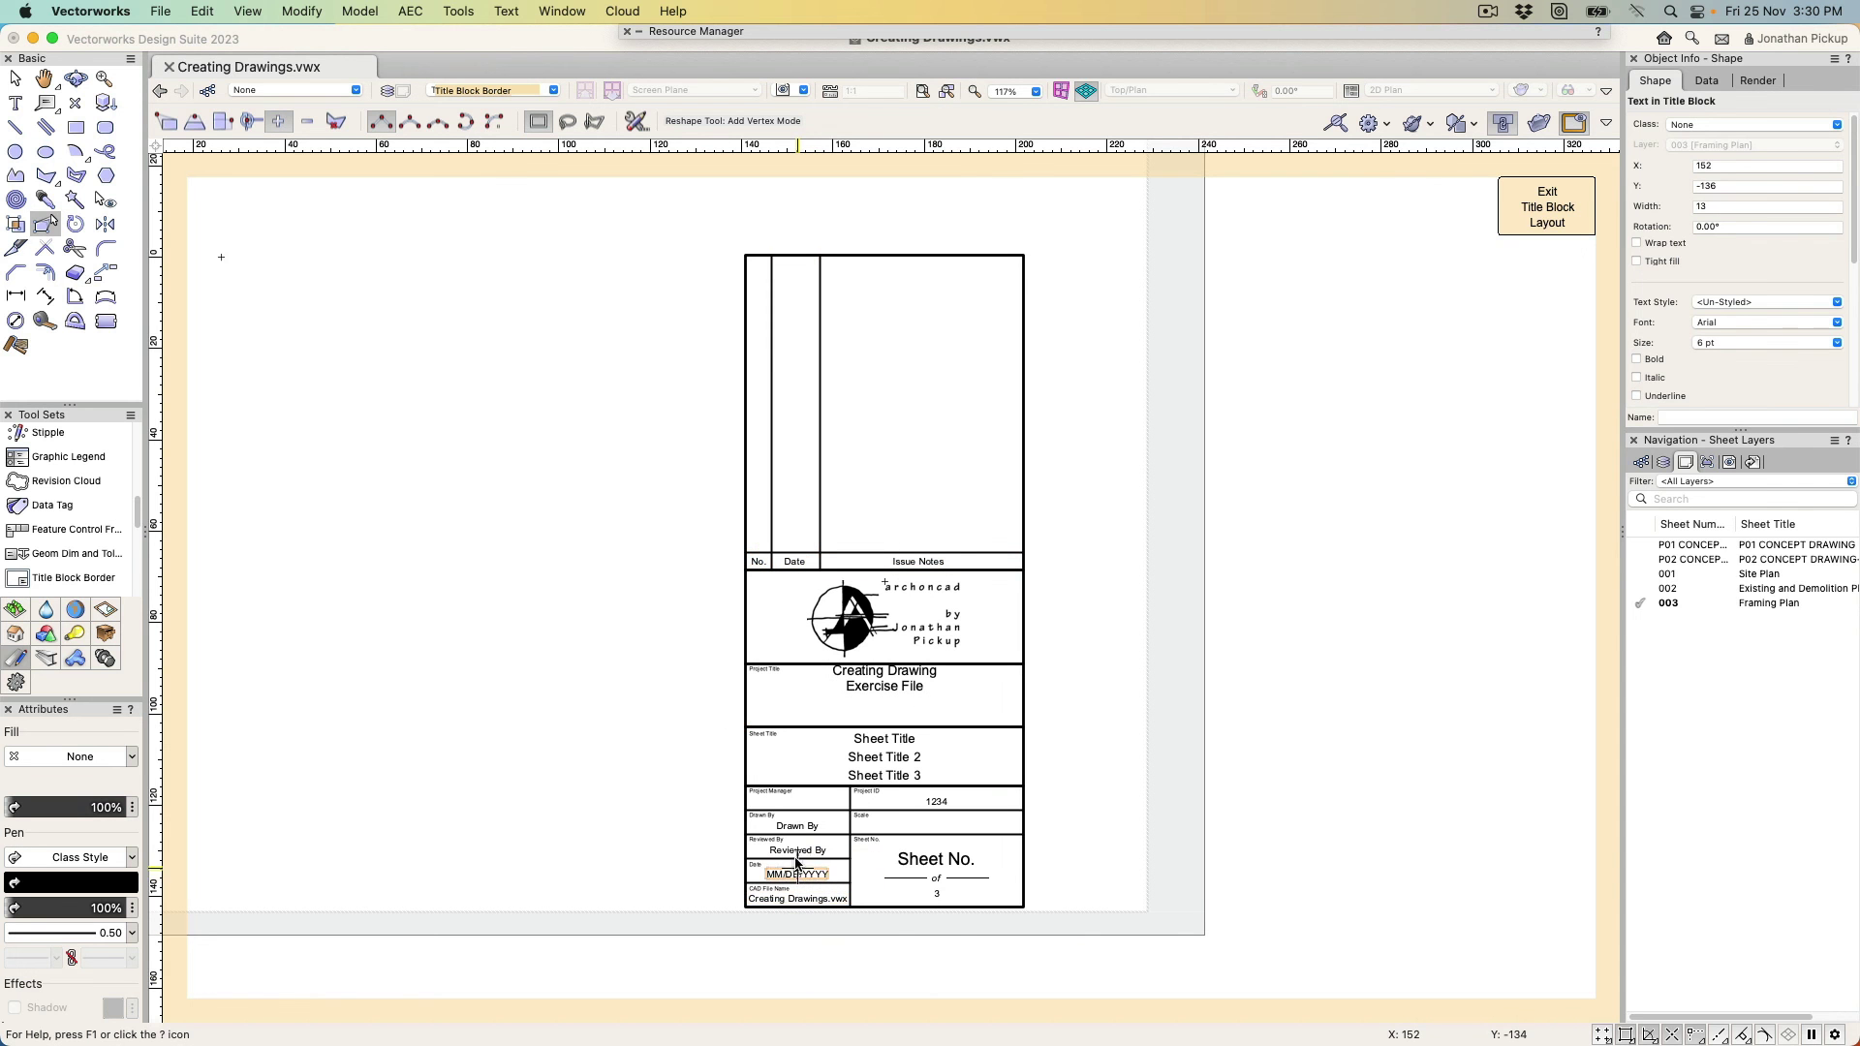
{"action": "left_click", "coordinate": [791, 852]}
{"action": "key", "text": "cmd+z"}
{"action": "key", "text": "cmd+z"}
{"action": "key", "text": "cmd+z"}
{"action": "key", "text": "cmd+z"}
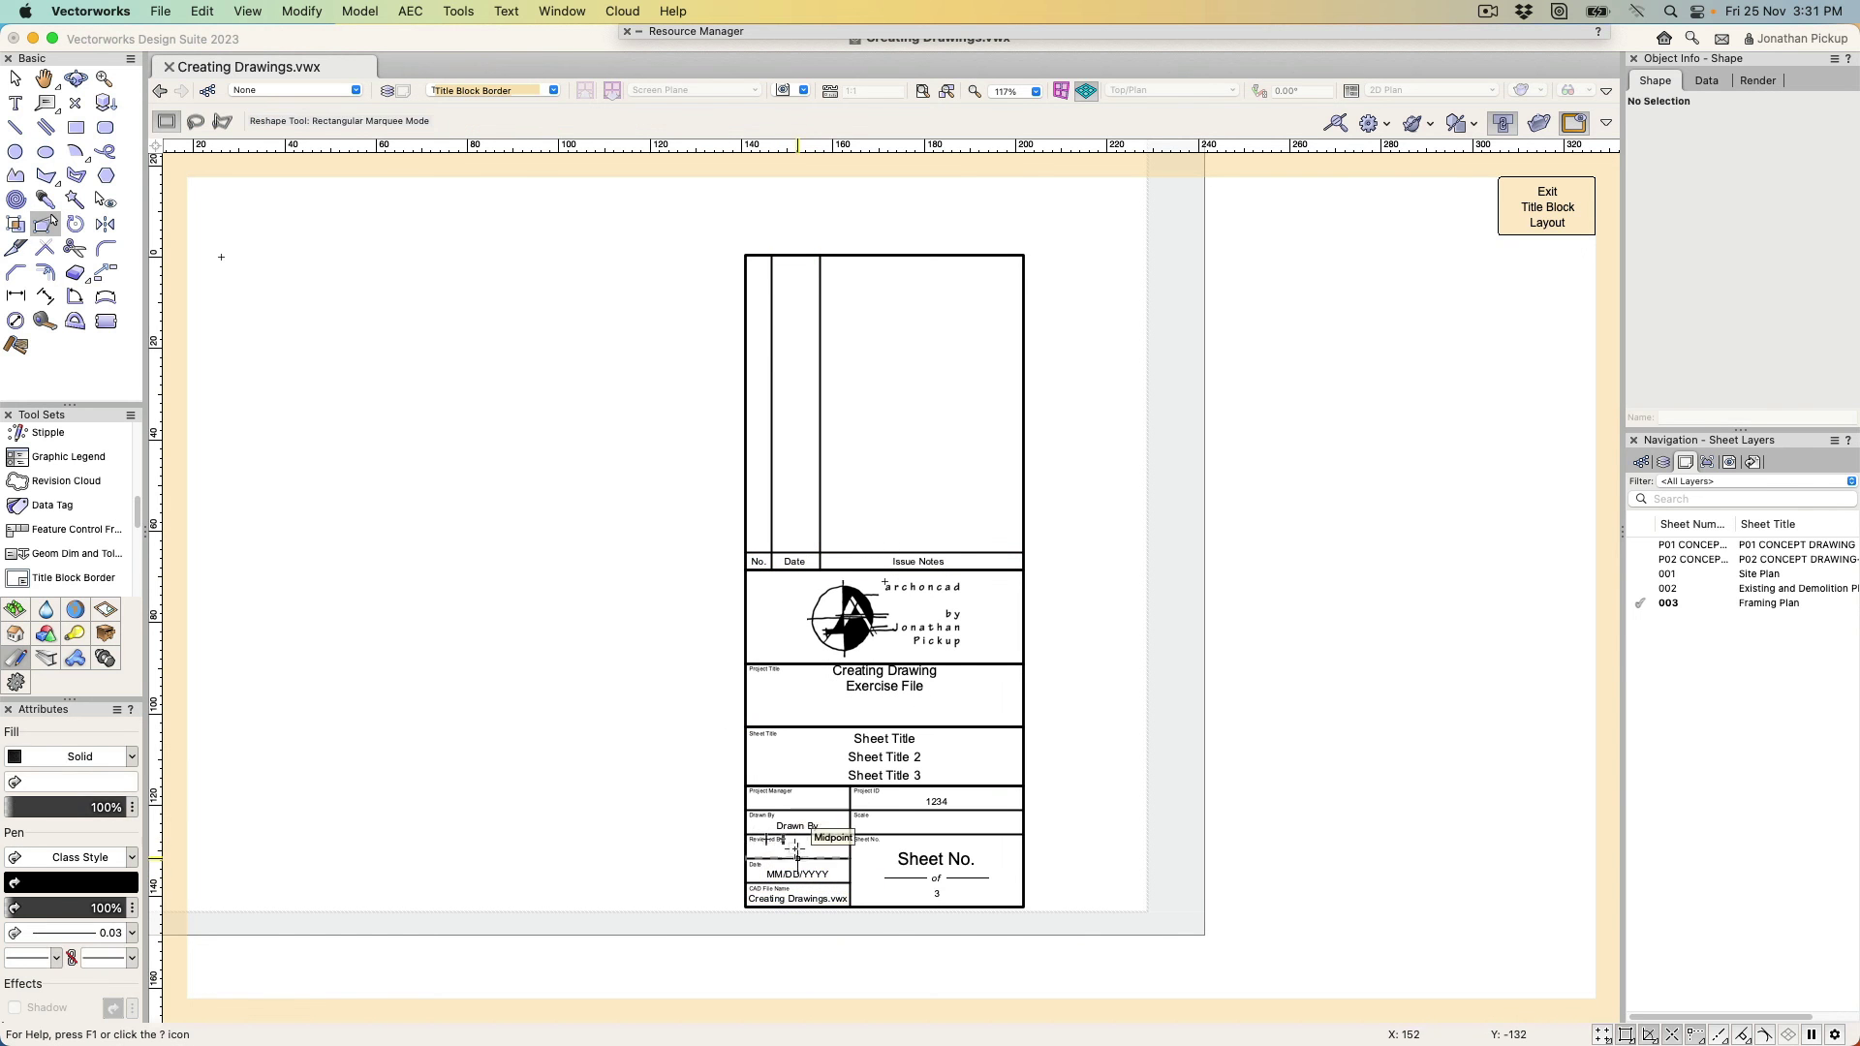
{"action": "key", "text": "cmd+z"}
{"action": "key", "text": "cmd+z"}
{"action": "key", "text": "cmd+z"}
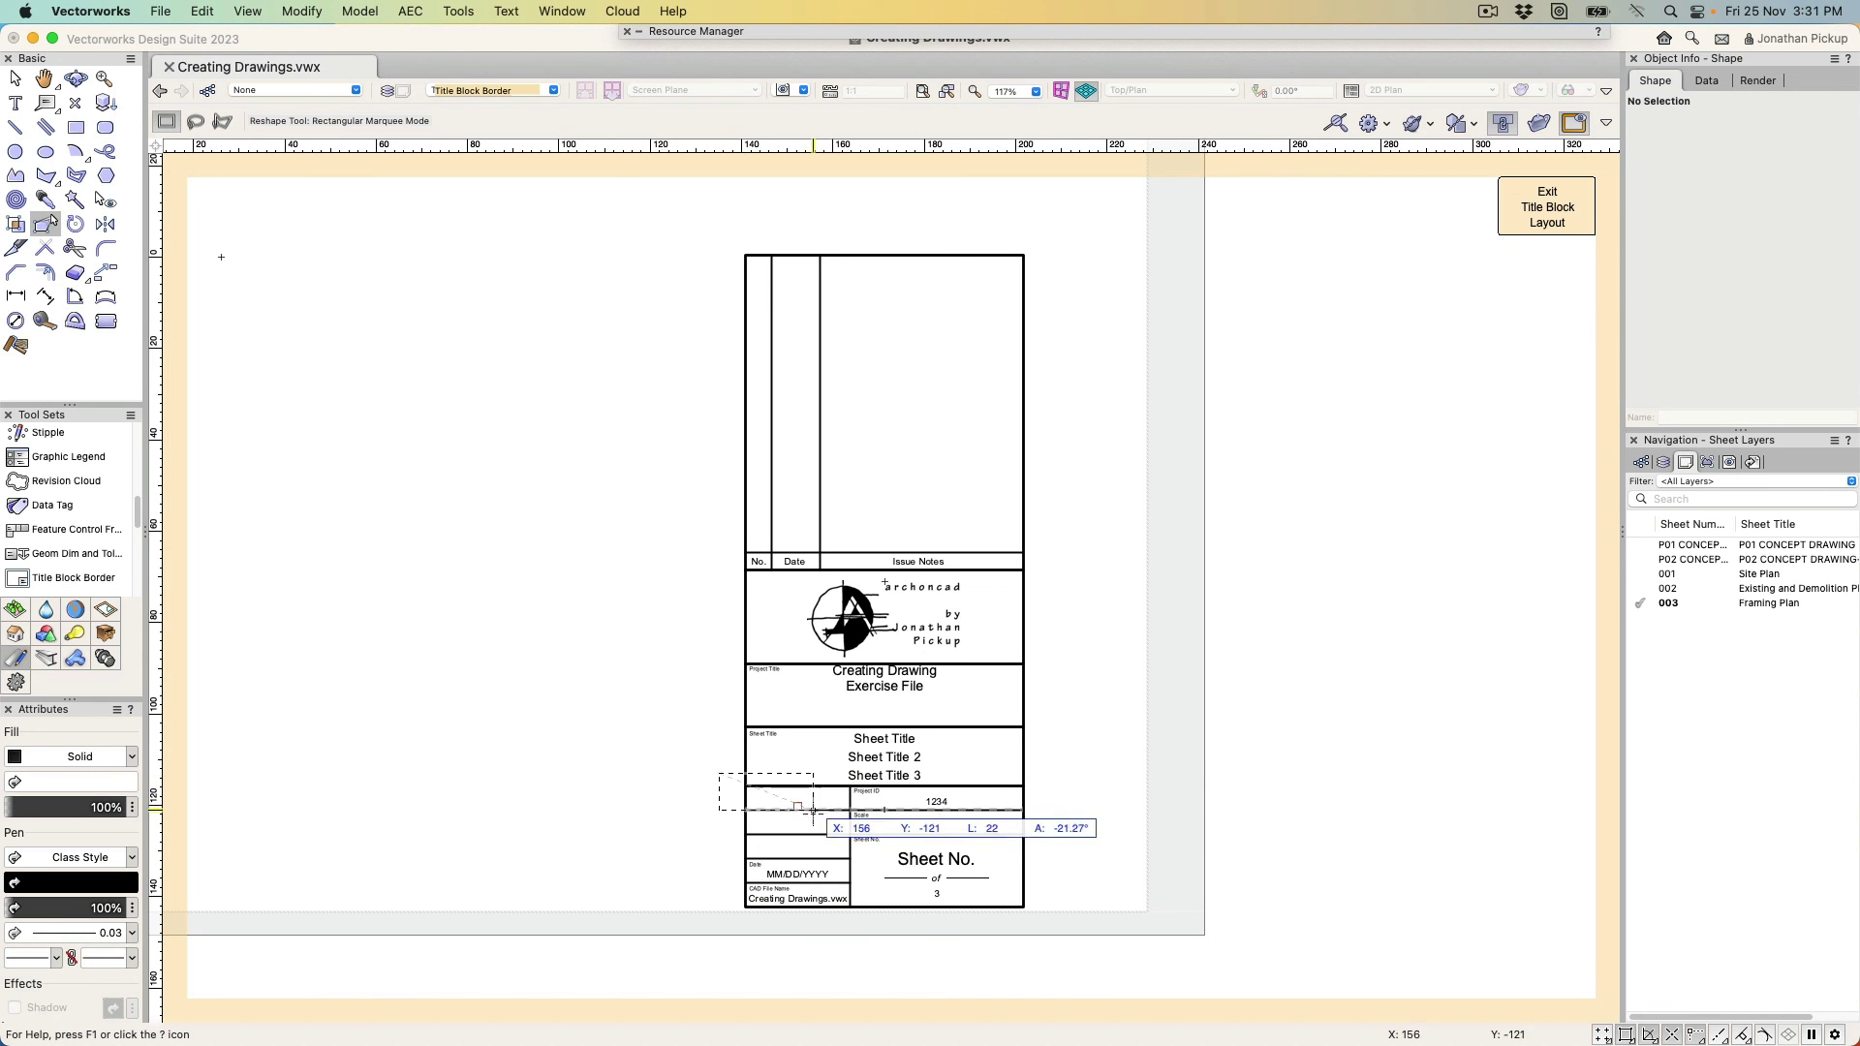
{"action": "key", "text": "x"}
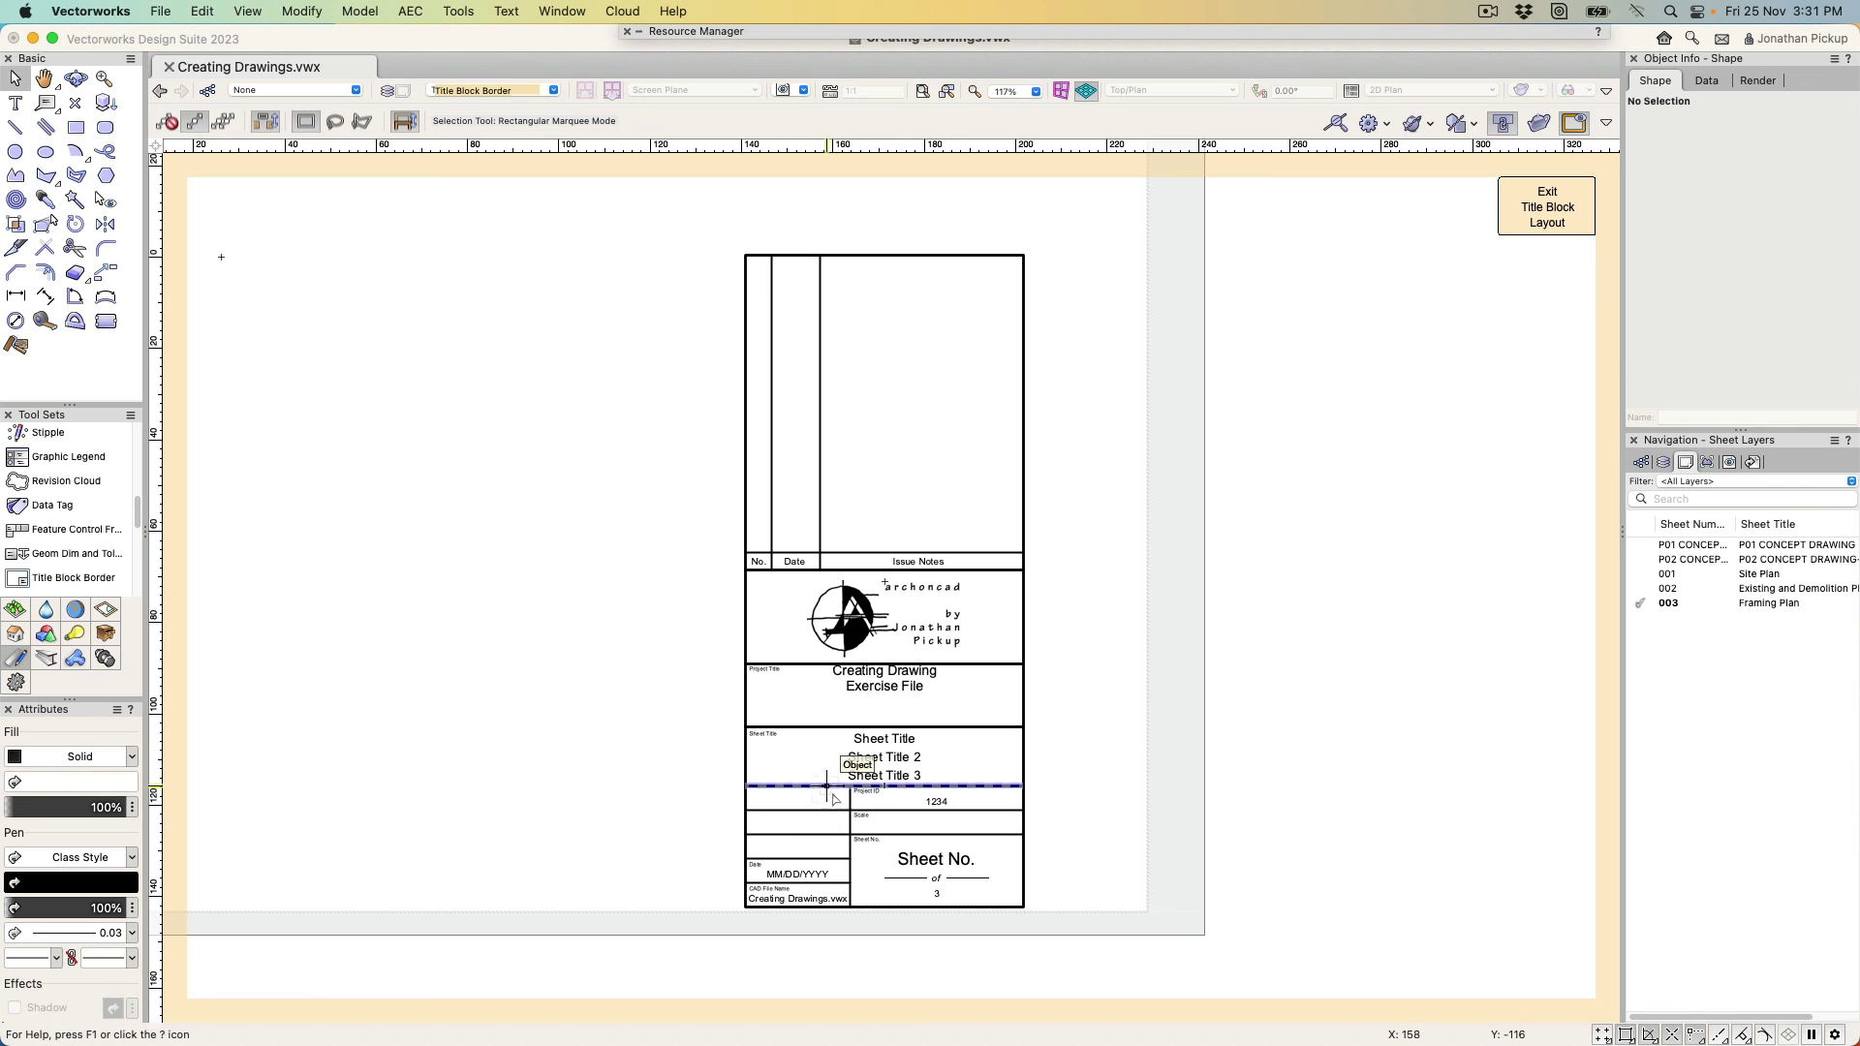
Trim the divider line so it spans only the column beside Project ID, then exit layout editing
{"action": "left_click", "coordinate": [800, 814]}
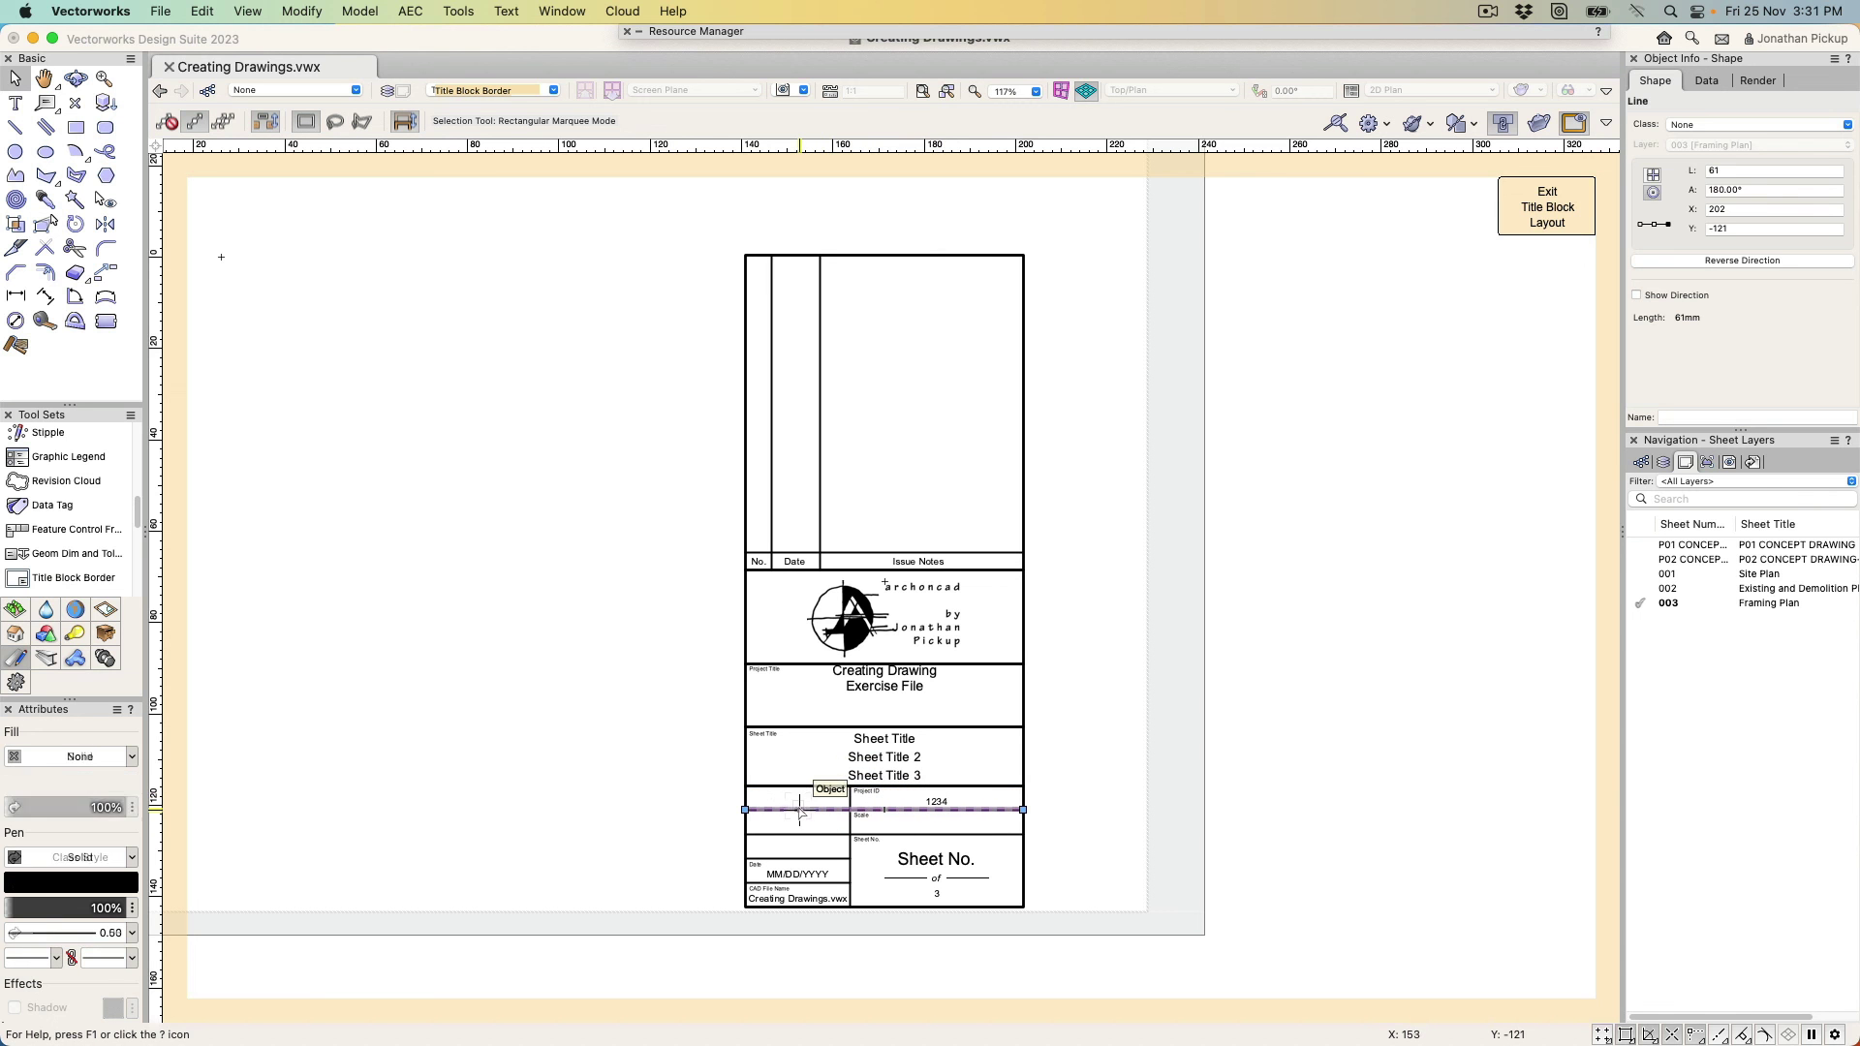
{"action": "left_click_drag", "start_coordinate": [1023, 810], "coordinate": [744, 809]}
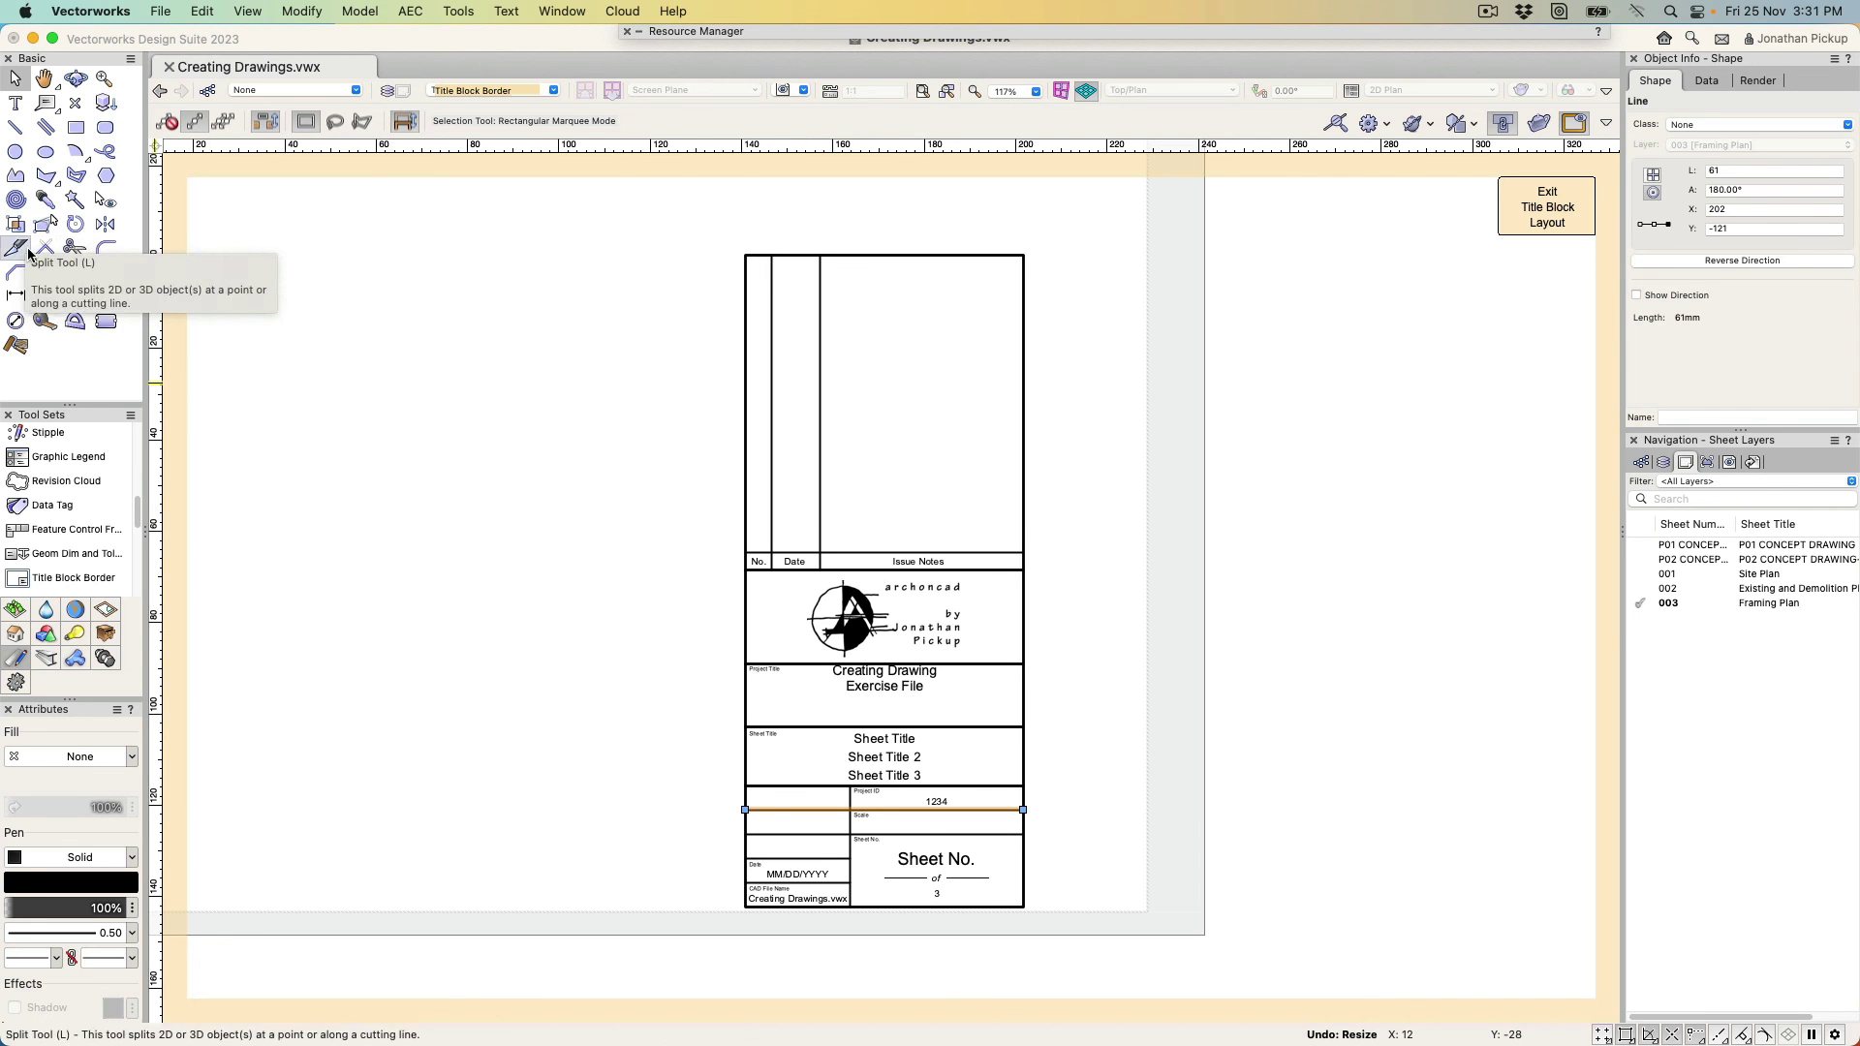
{"action": "left_click", "coordinate": [75, 248]}
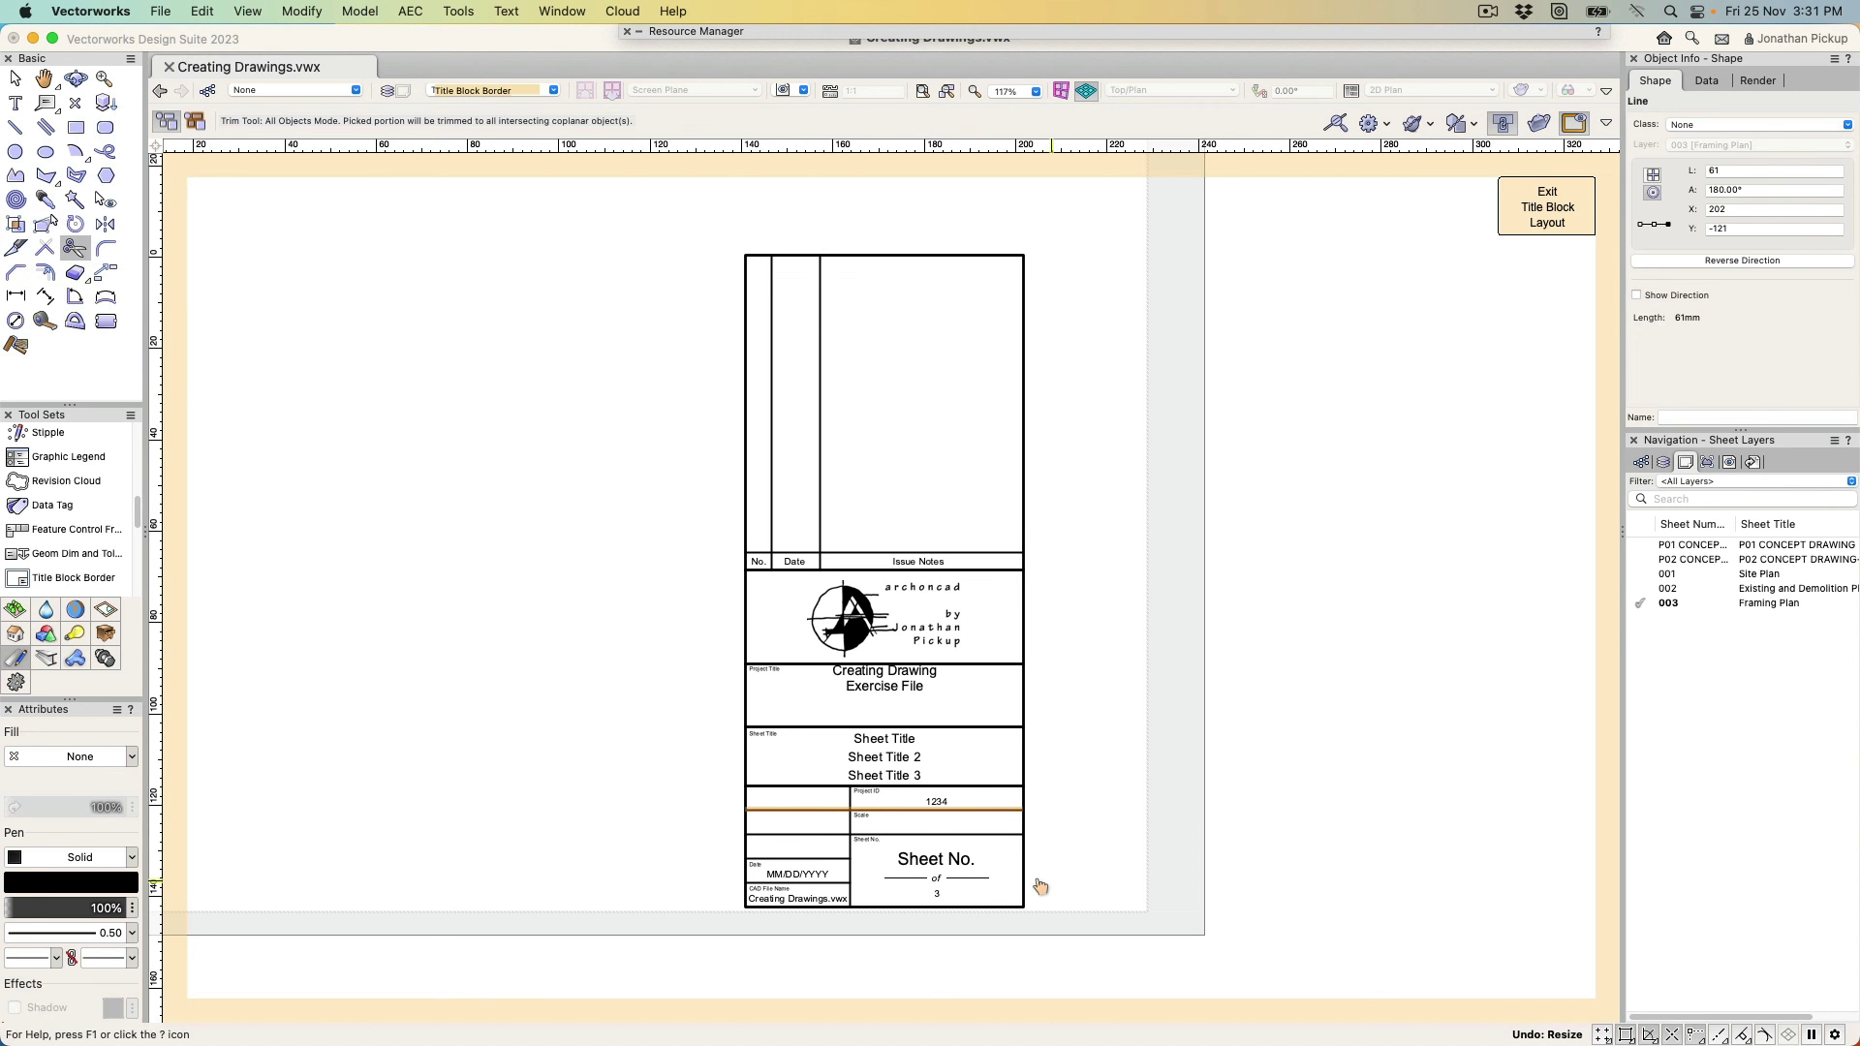
{"action": "left_click", "coordinate": [818, 810]}
{"action": "key", "text": "x"}
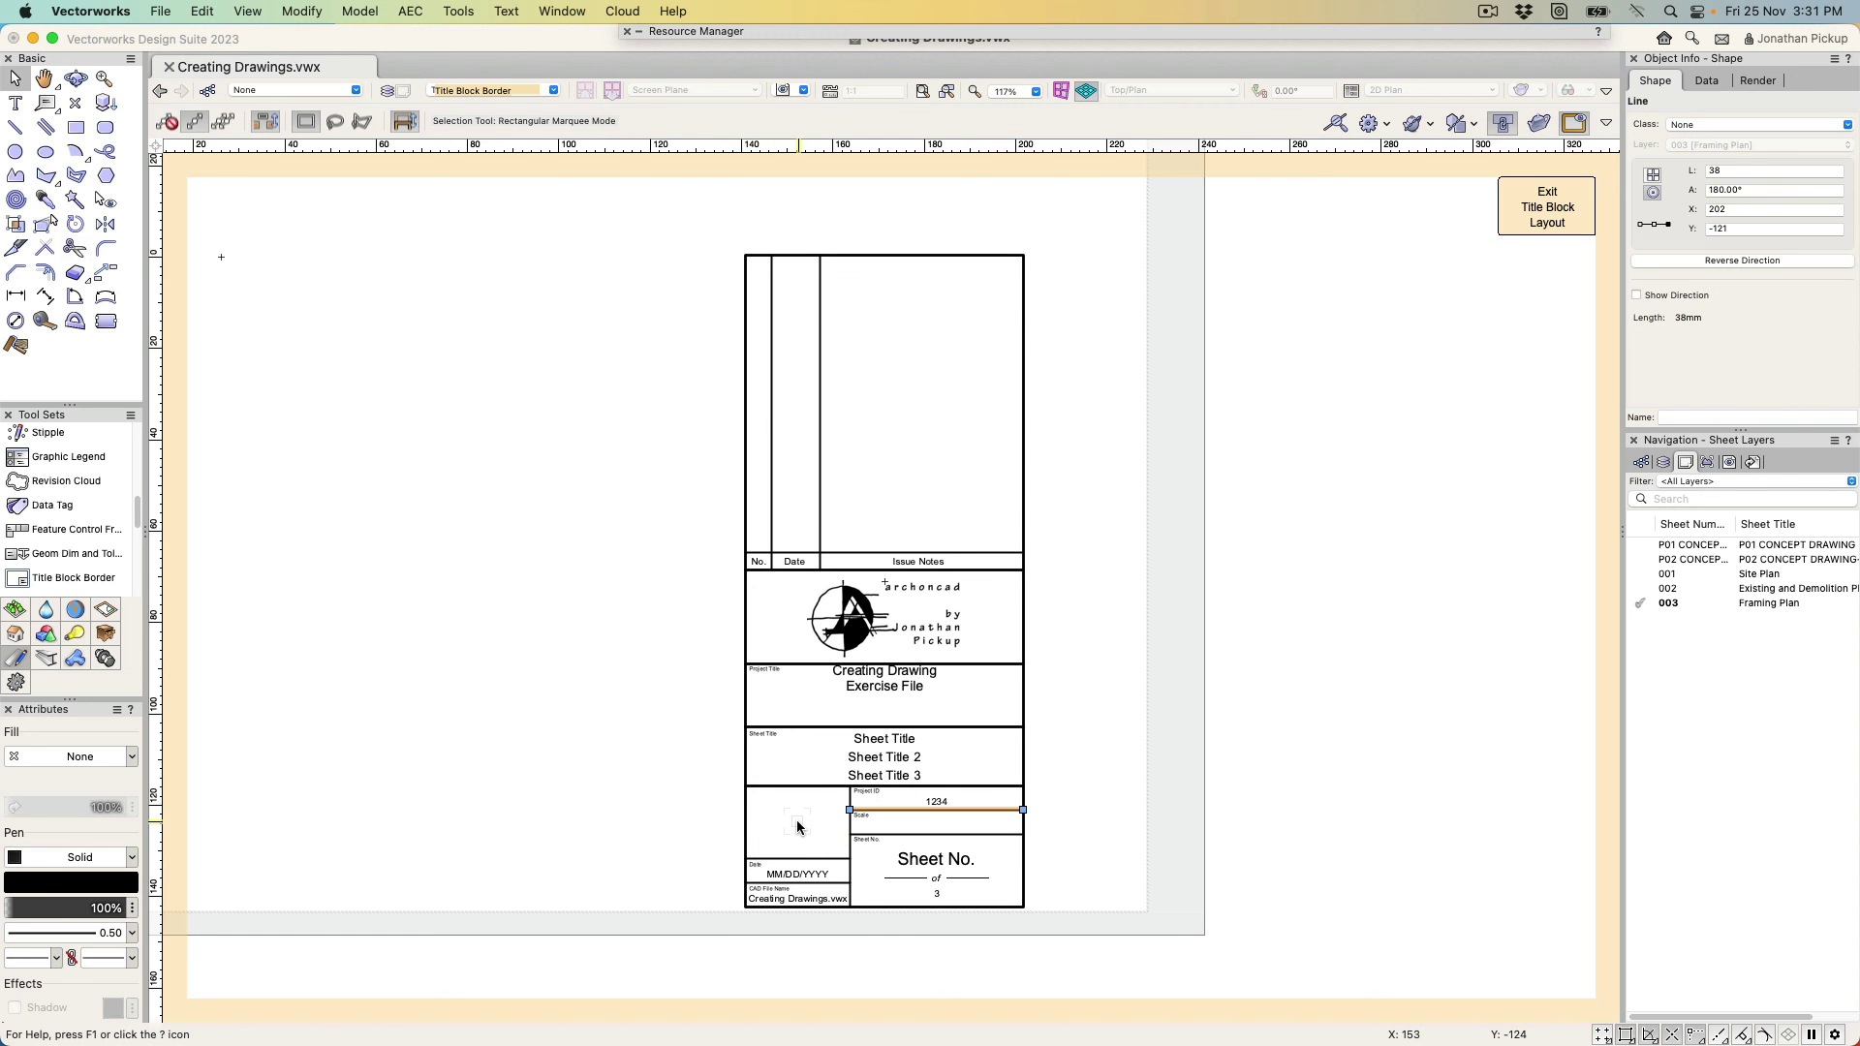
{"action": "left_click", "coordinate": [1545, 207]}
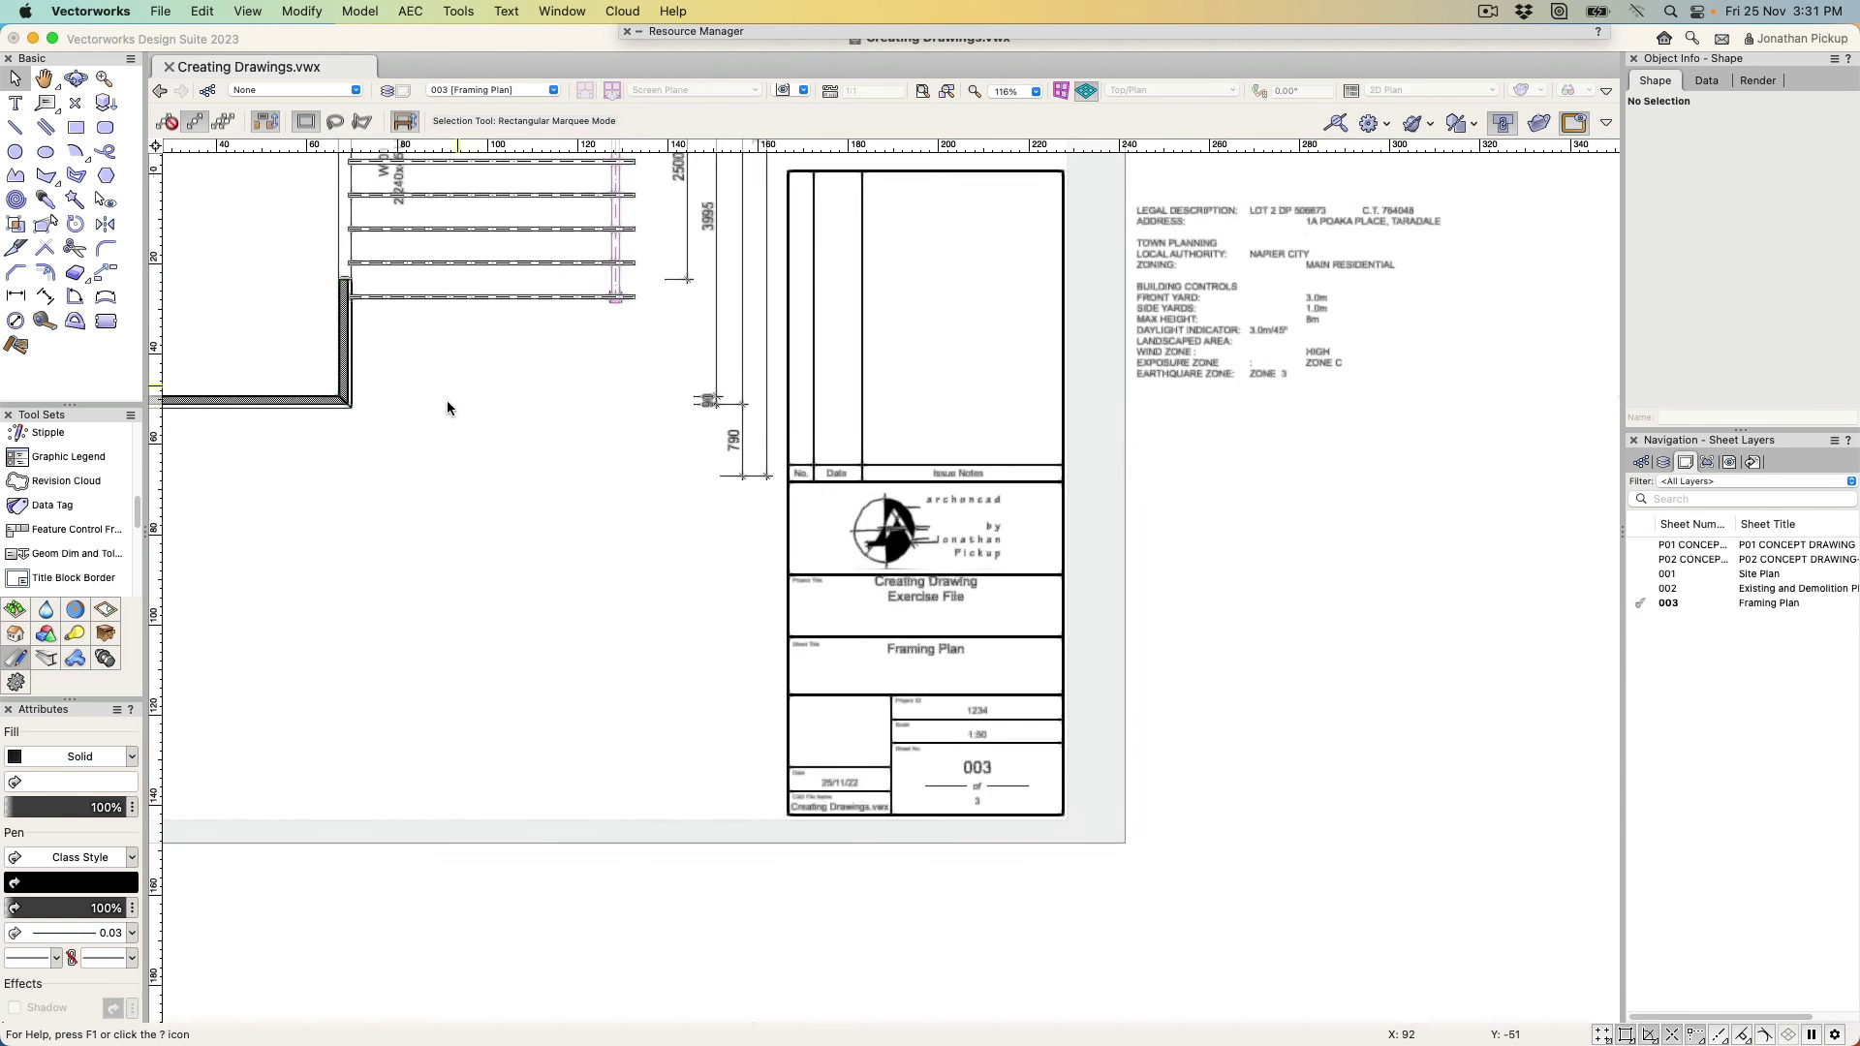
{"action": "key", "text": "h"}
{"action": "left_click_drag", "start_coordinate": [445, 399], "coordinate": [613, 620]}
{"action": "key", "text": "x"}
{"action": "scroll", "coordinate": [614, 620], "scroll_direction": "down", "scroll_amount": 4}
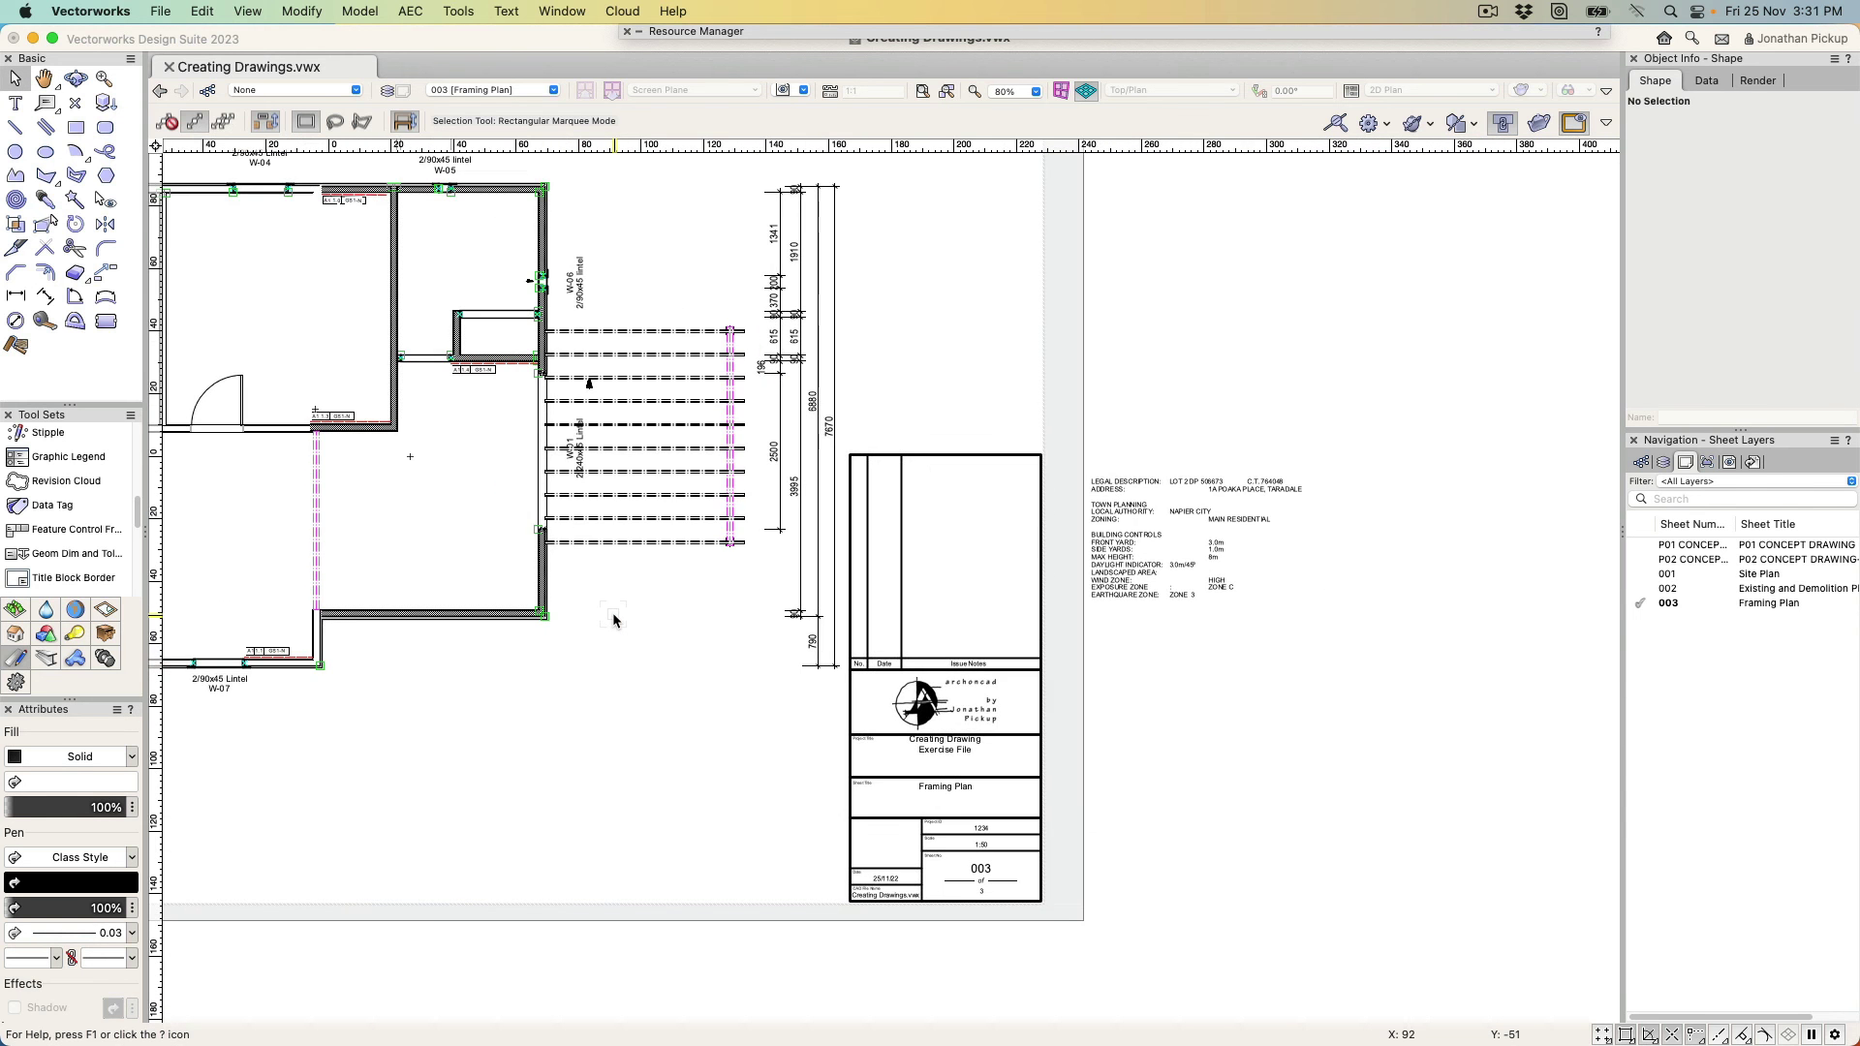
{"action": "scroll", "coordinate": [1066, 571], "scroll_direction": "up", "scroll_amount": 3}
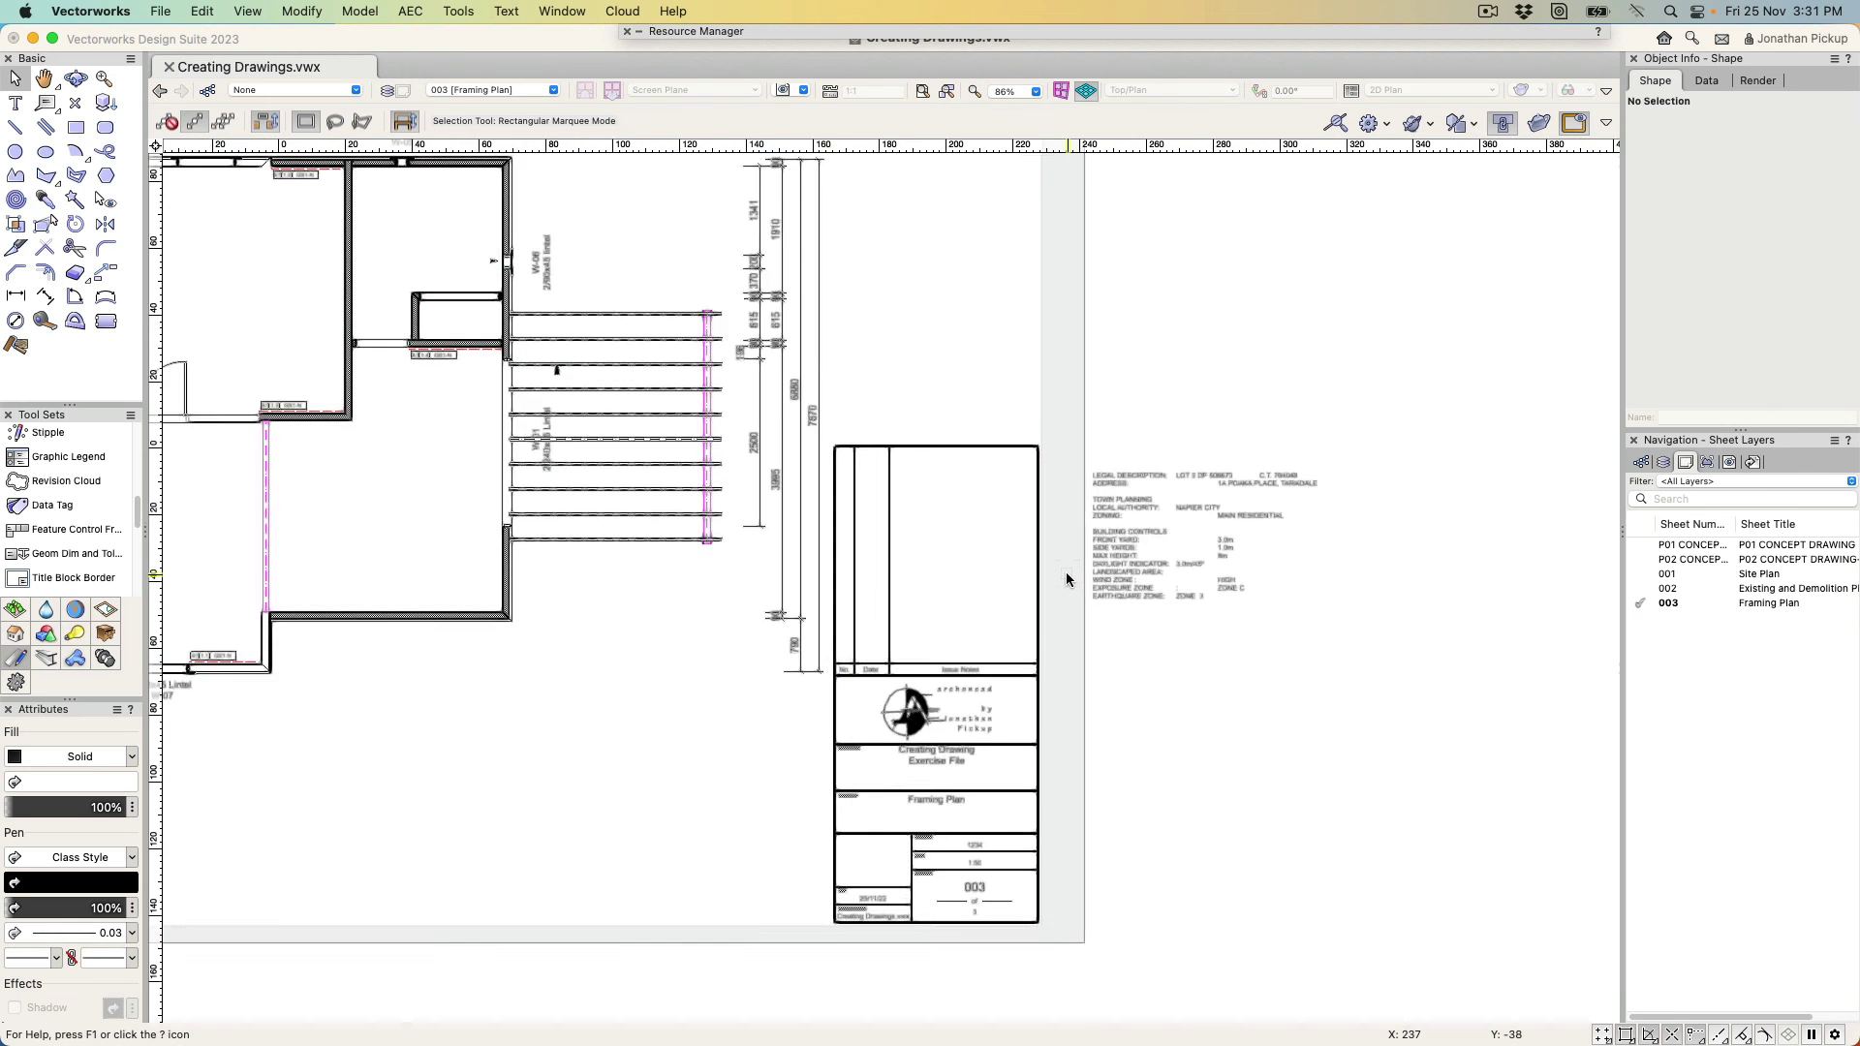
{"action": "middle_click_drag", "start_coordinate": [1054, 584], "coordinate": [1094, 445]}
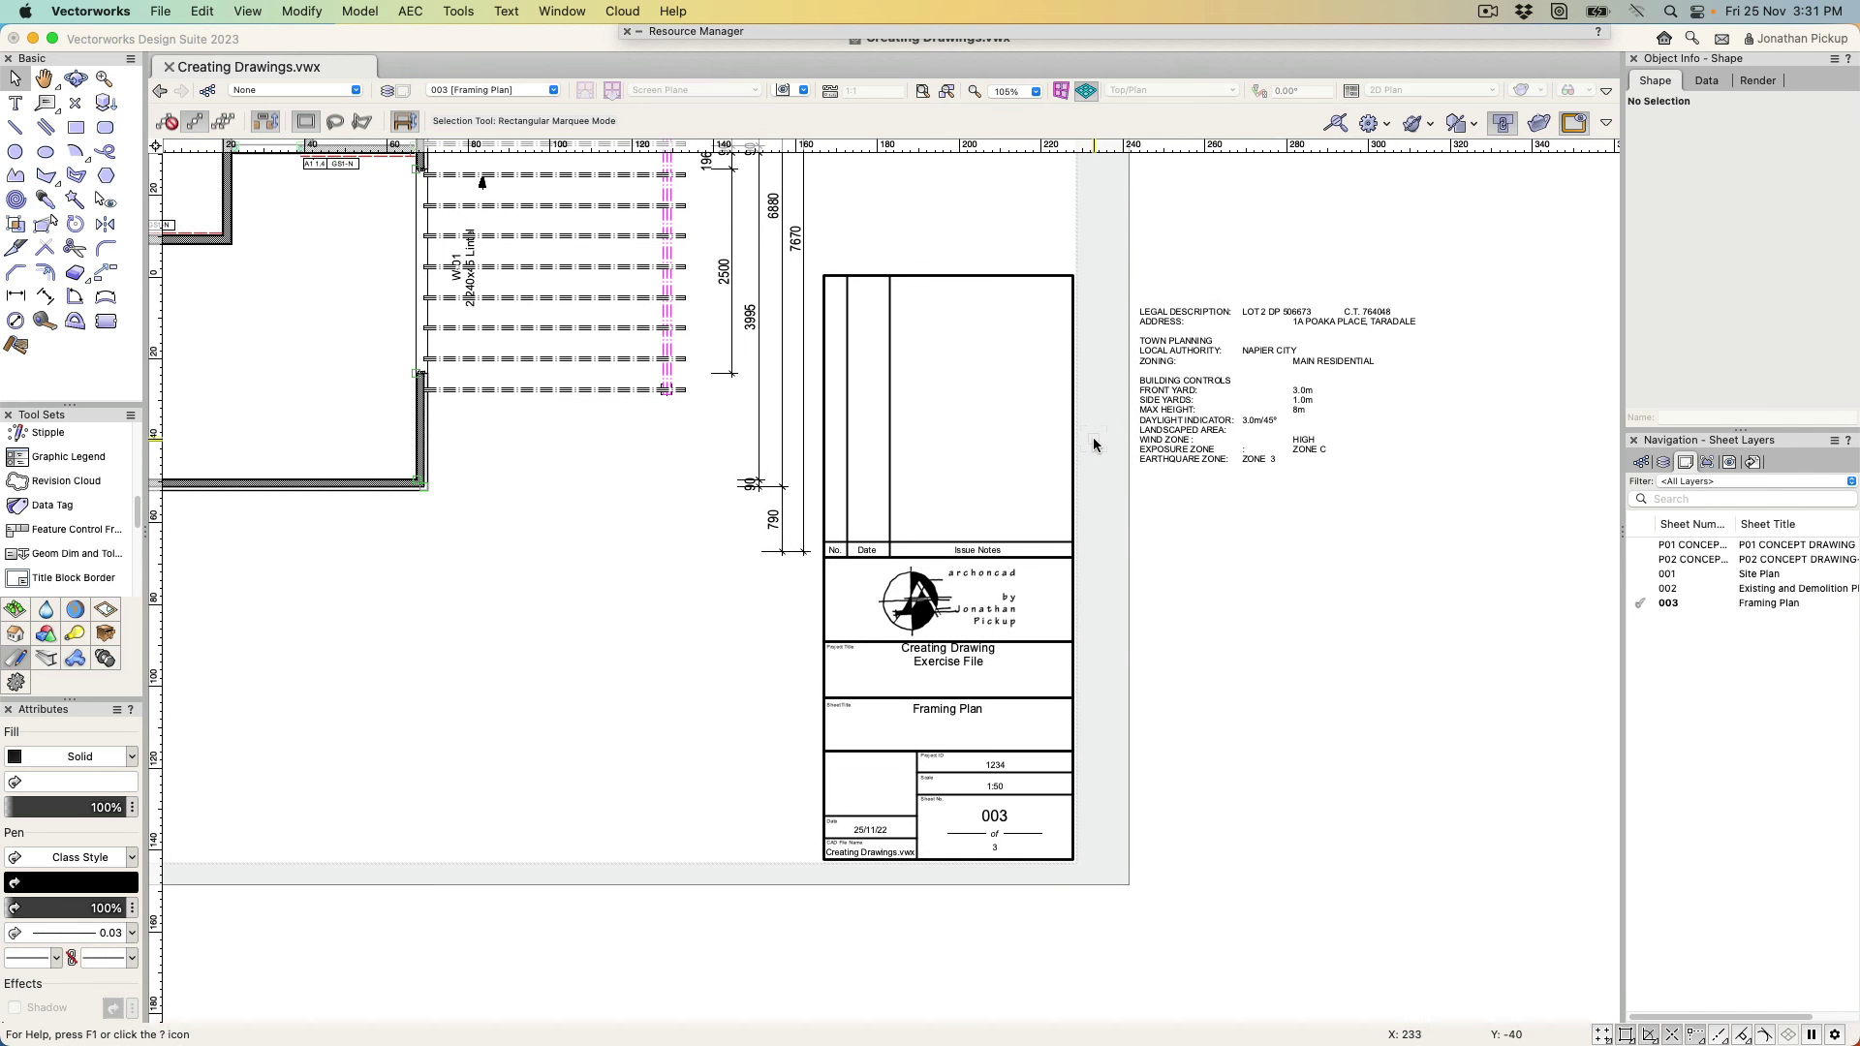
{"action": "left_click", "coordinate": [964, 562]}
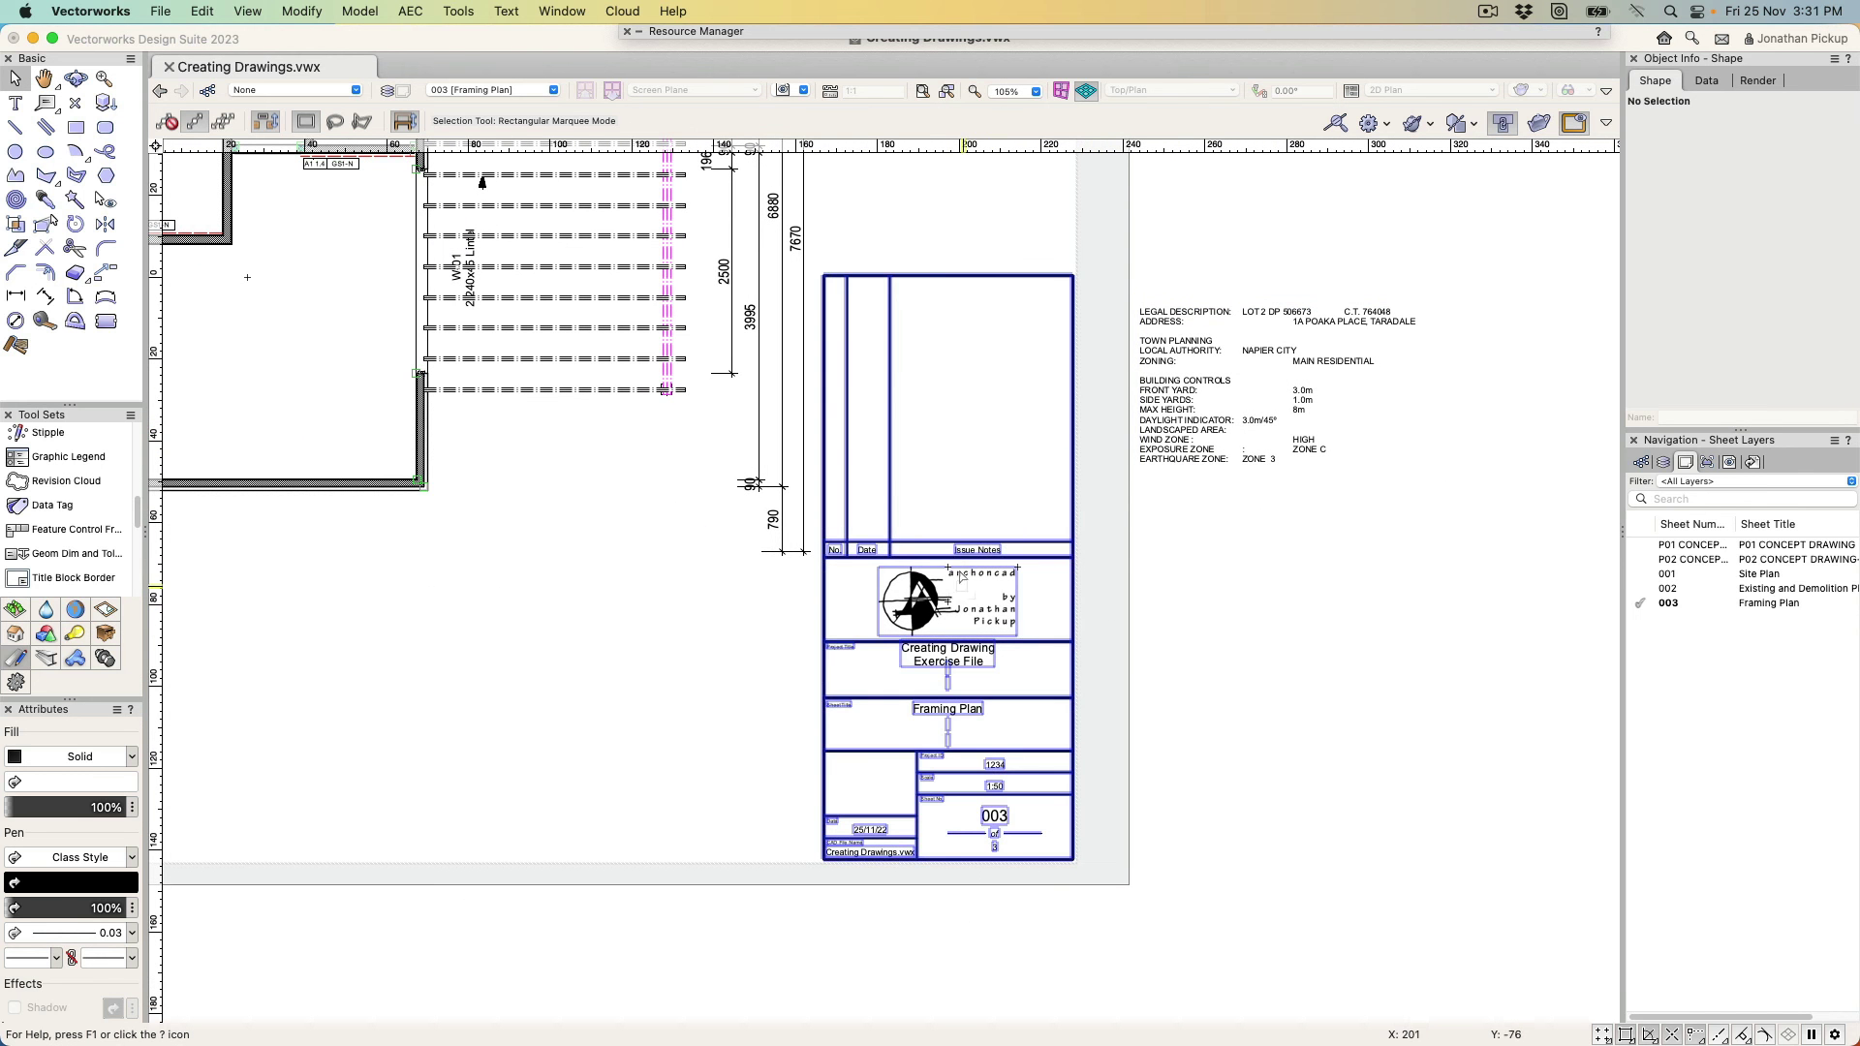